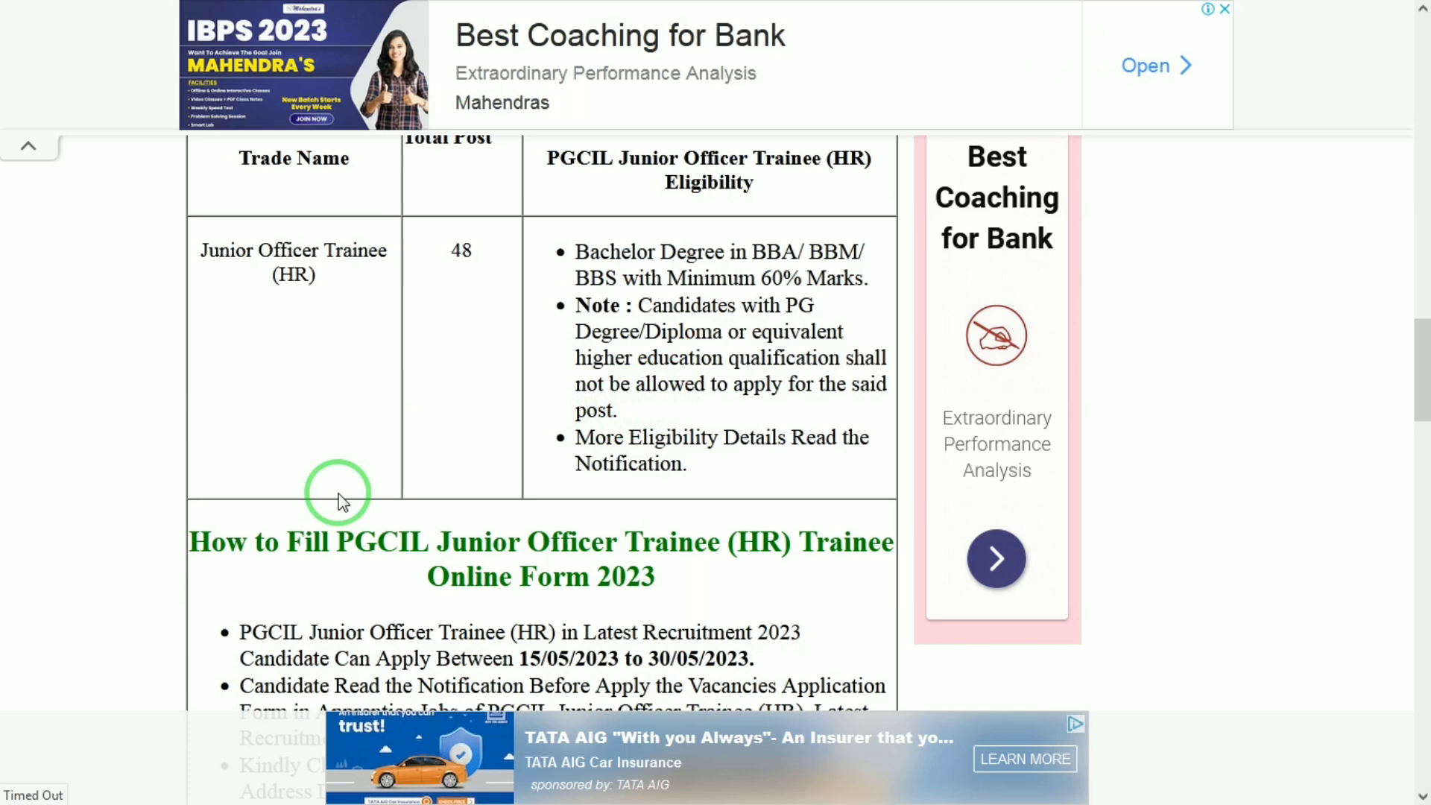
On the POWERGRID page, dismiss the Important Guidelines and select JOT-HR (NR-II)-241 as the applied post
{"action": "left_click", "coordinate": [753, 19]}
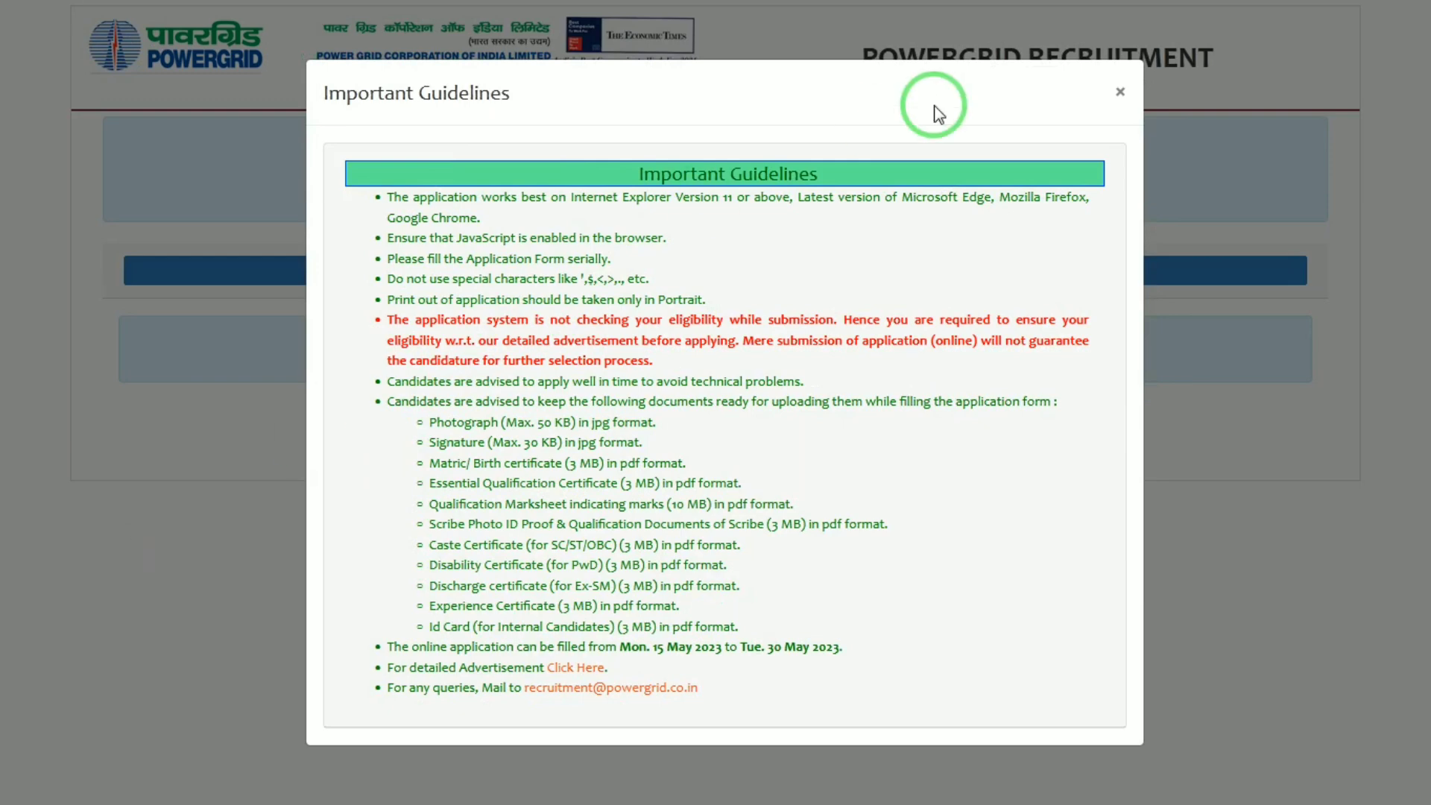
{"action": "left_click", "coordinate": [1121, 95]}
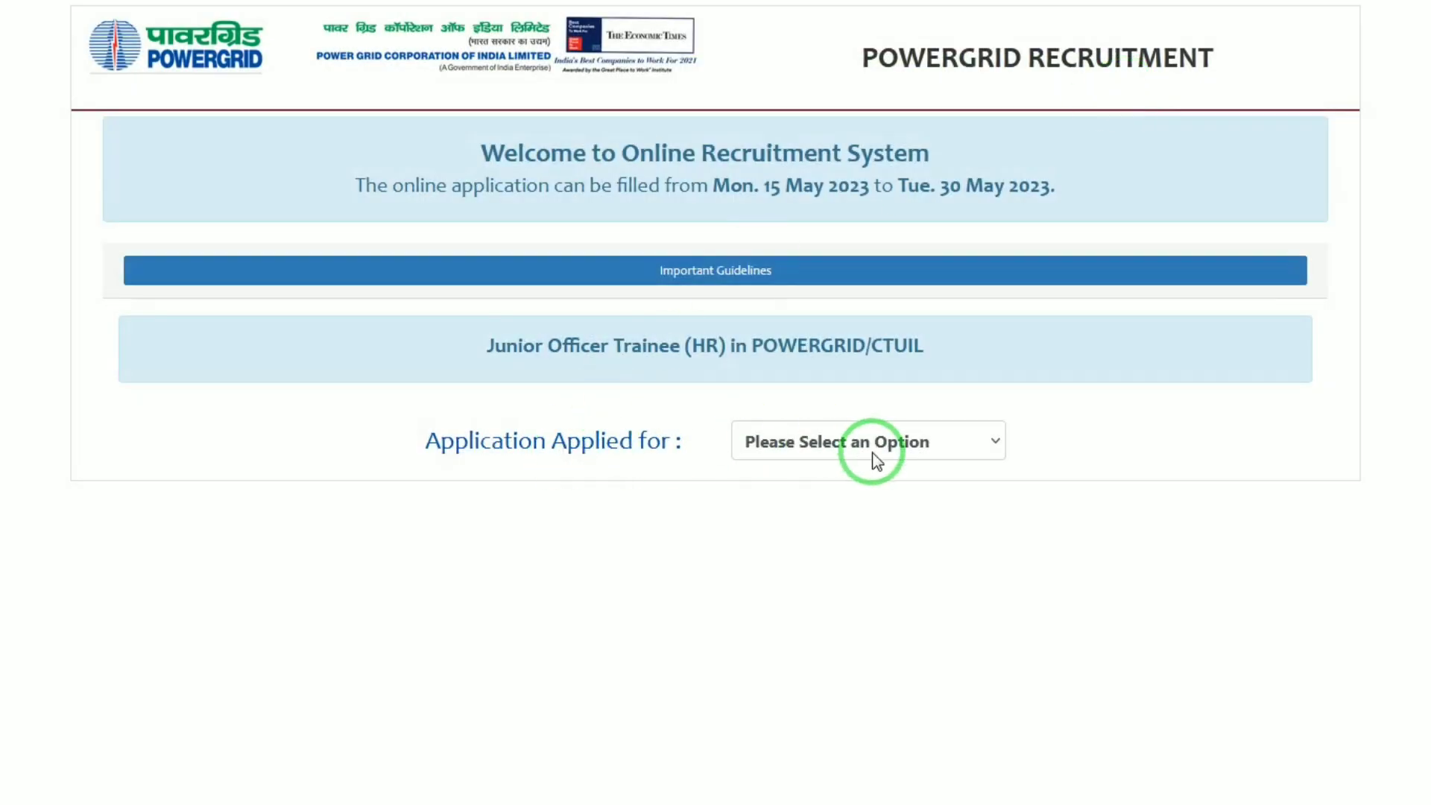
{"action": "left_click", "coordinate": [870, 454]}
{"action": "left_click", "coordinate": [760, 71]}
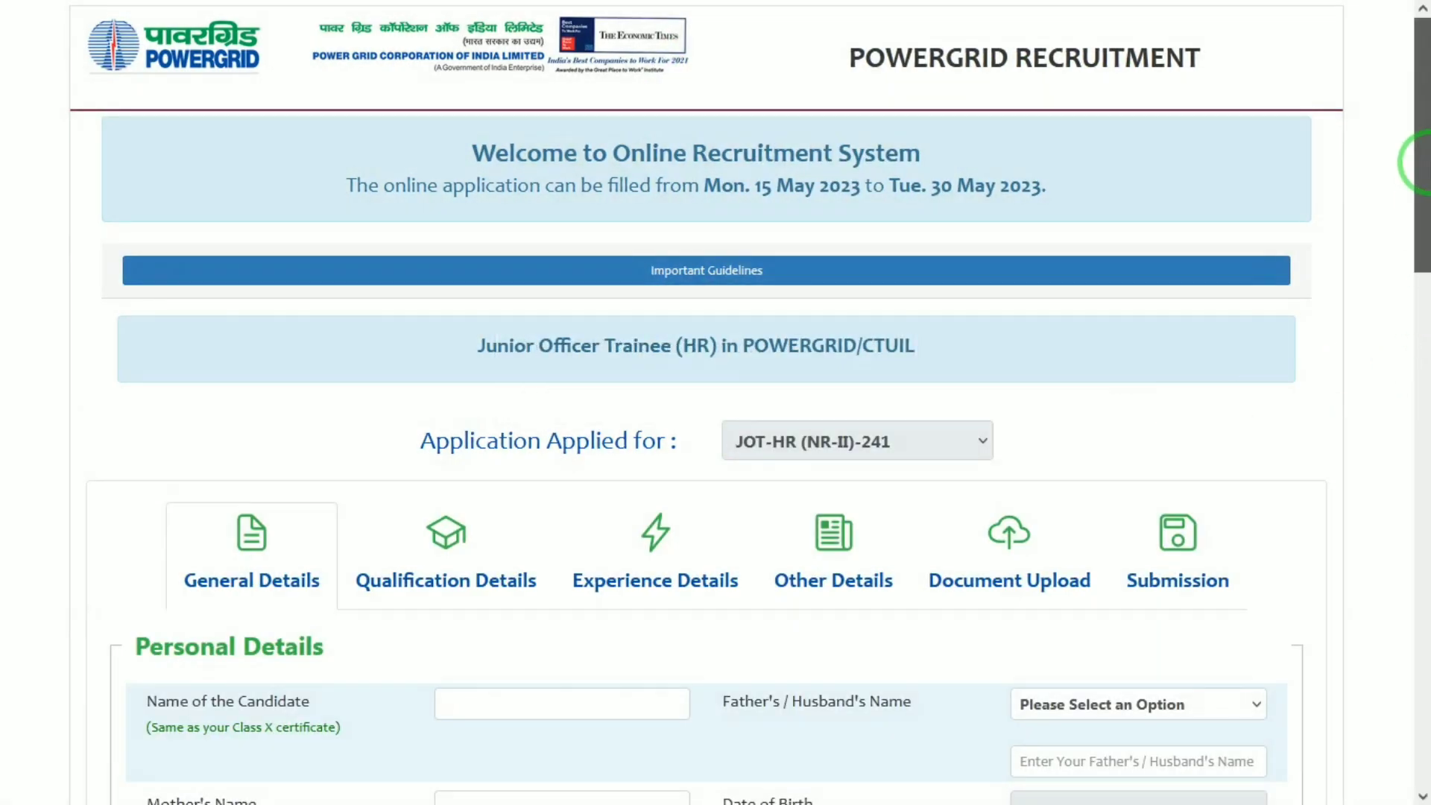
Enter the candidate's name, choose Father as guardian, and fill in the father's and mother's names
{"action": "left_click_drag", "start_coordinate": [1420, 243], "coordinate": [1422, 373]}
{"action": "left_click_drag", "start_coordinate": [1420, 283], "coordinate": [1419, 293]}
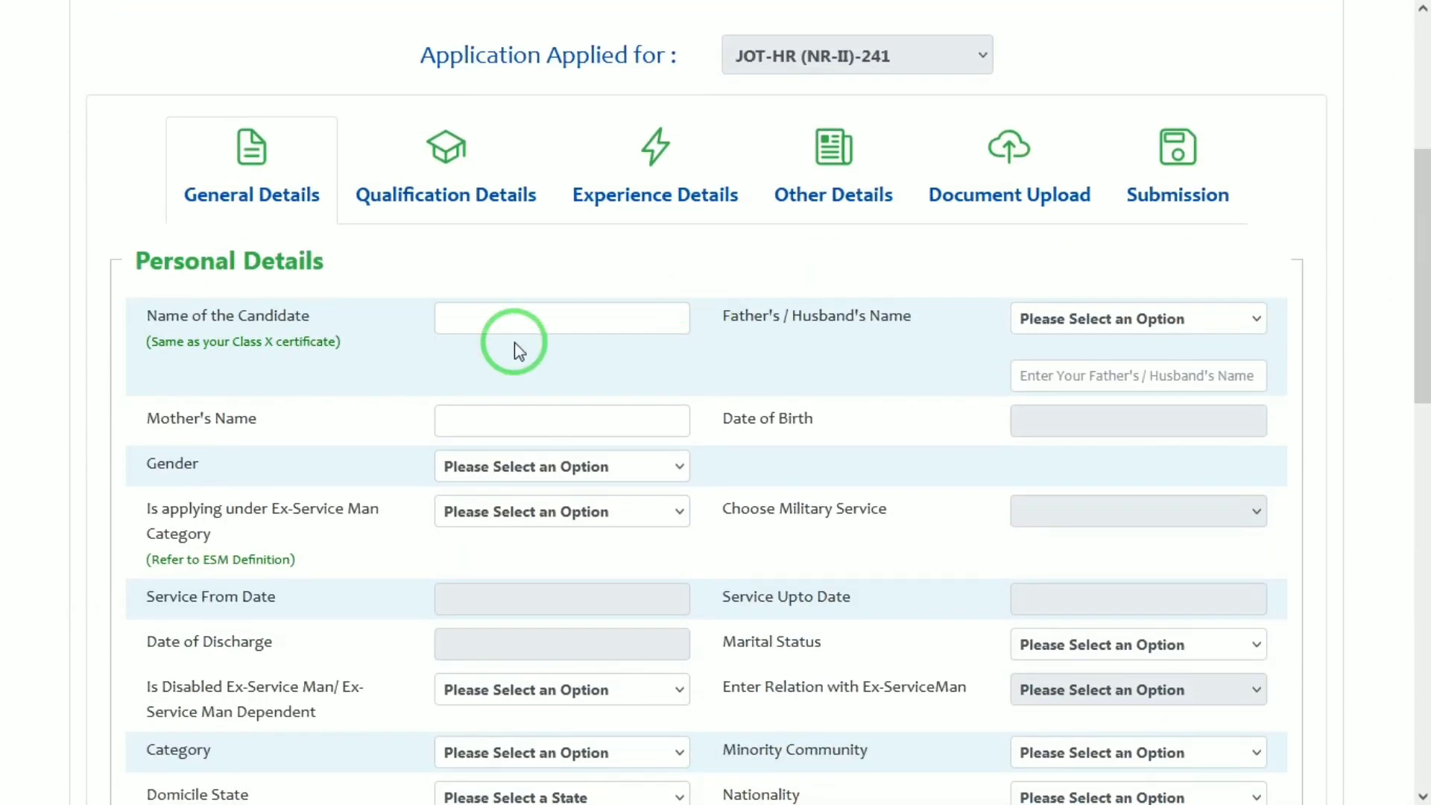
{"action": "left_click", "coordinate": [513, 315]}
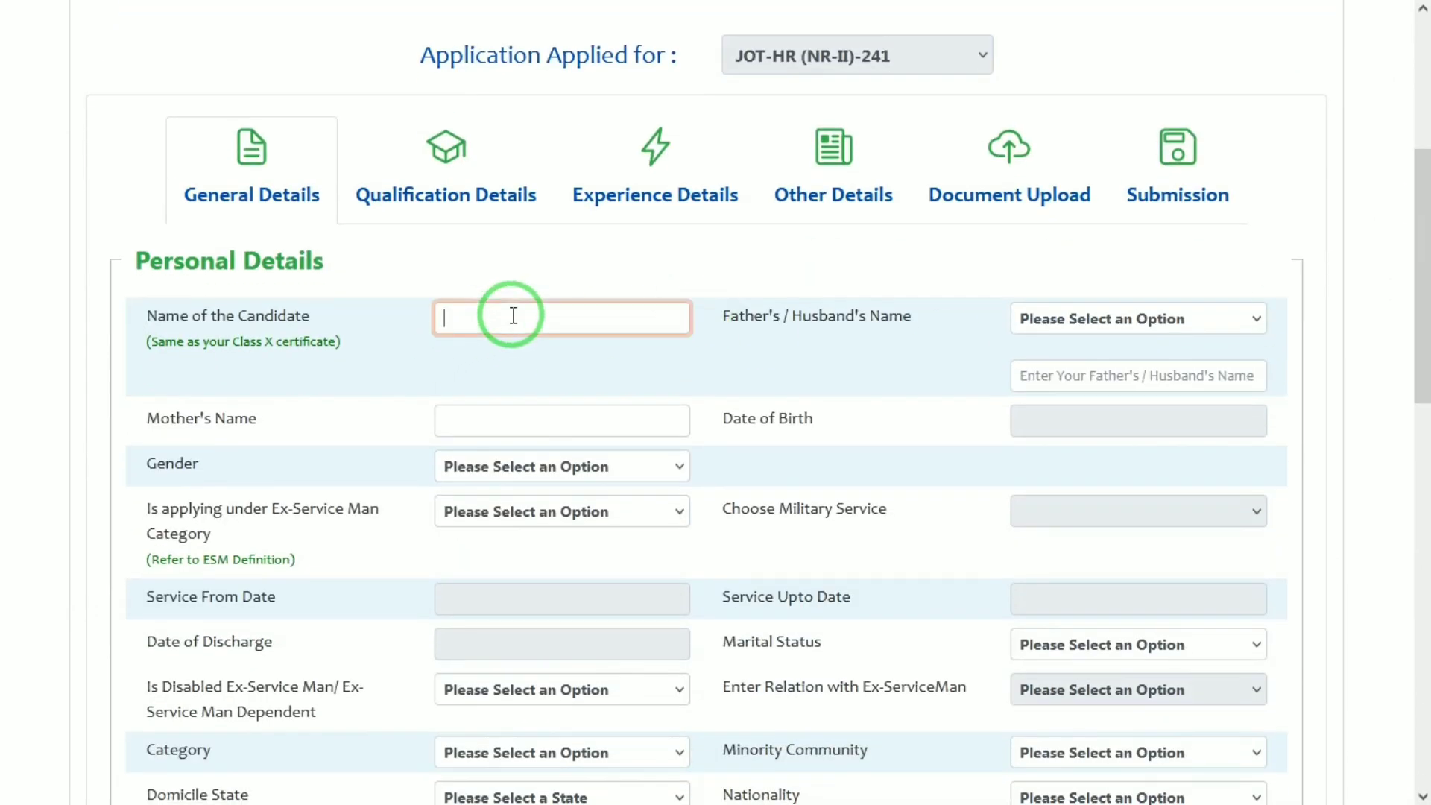
{"action": "key", "text": "Tab"}
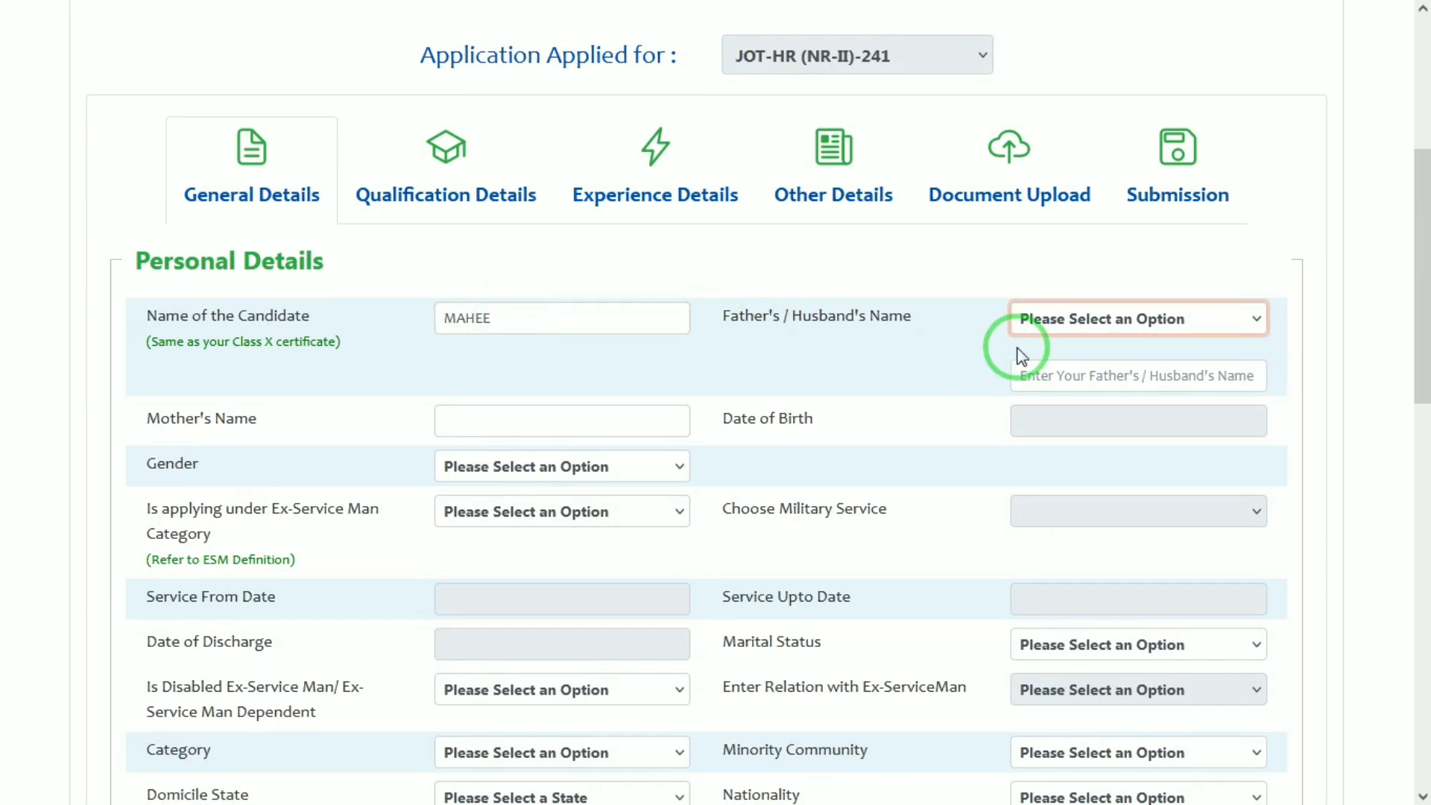
{"action": "left_click", "coordinate": [1101, 318]}
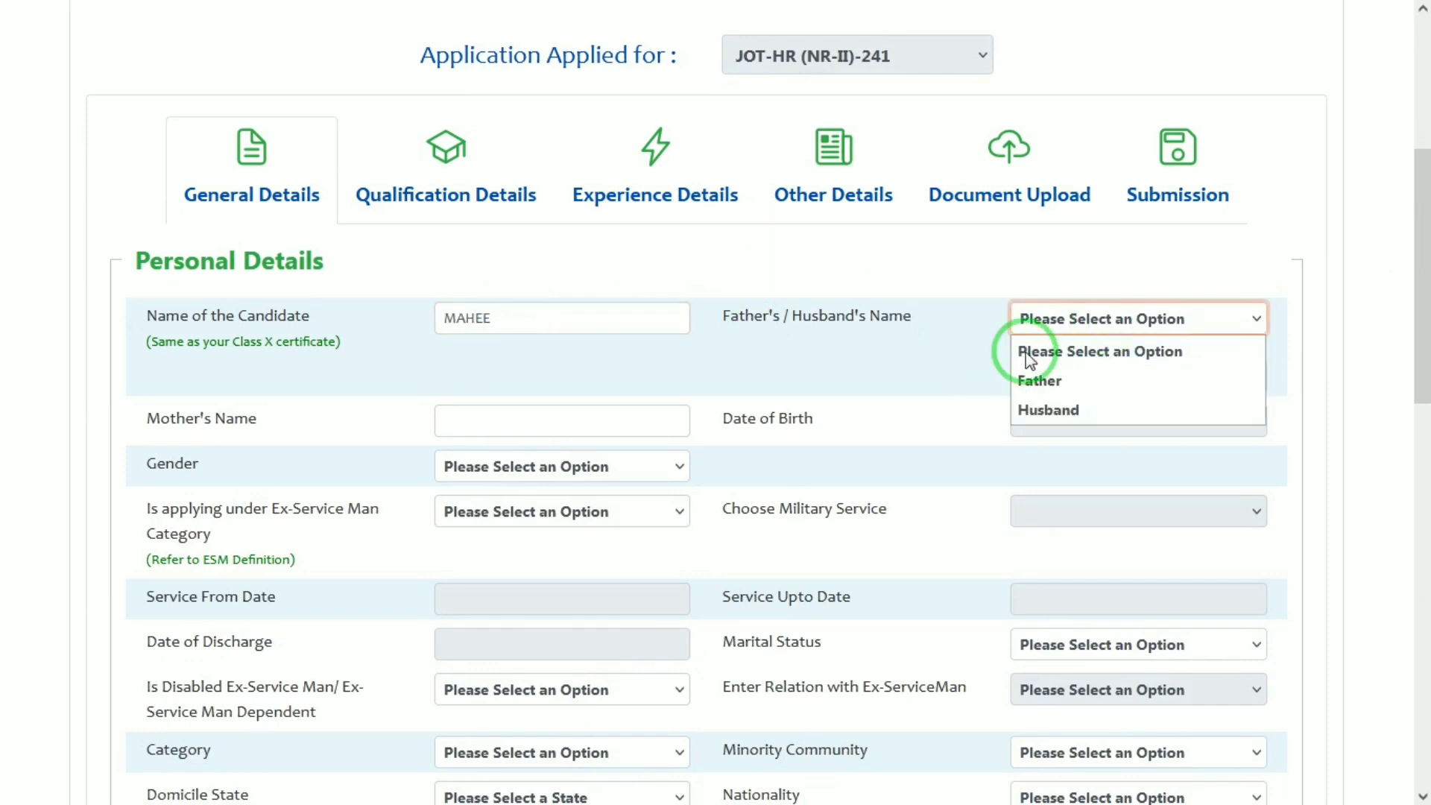
{"action": "left_click", "coordinate": [1050, 381]}
{"action": "left_click", "coordinate": [584, 419]}
{"action": "left_click", "coordinate": [1101, 375]}
{"action": "type", "text": "RAM"}
{"action": "key", "text": "Tab"}
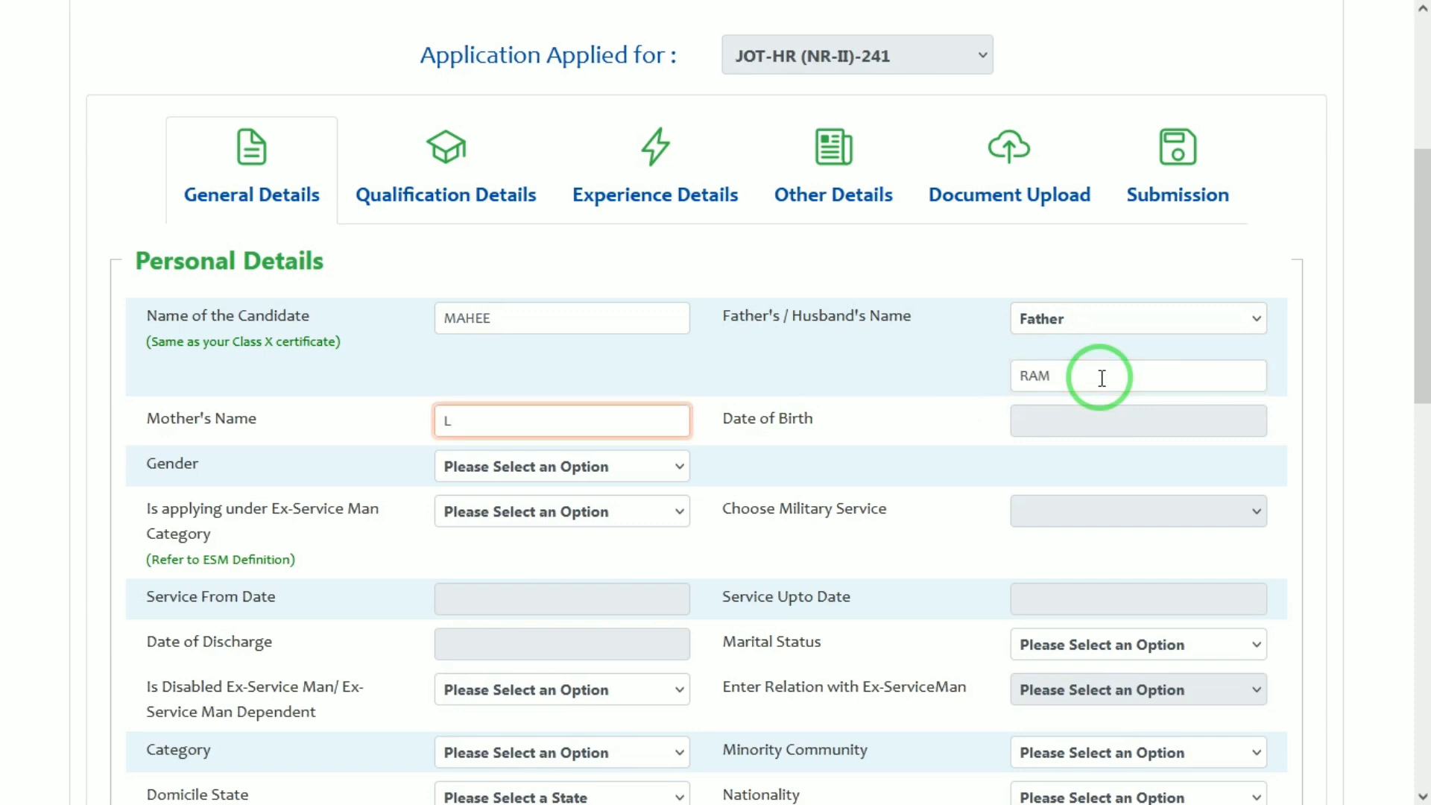
{"action": "key", "text": "Tab"}
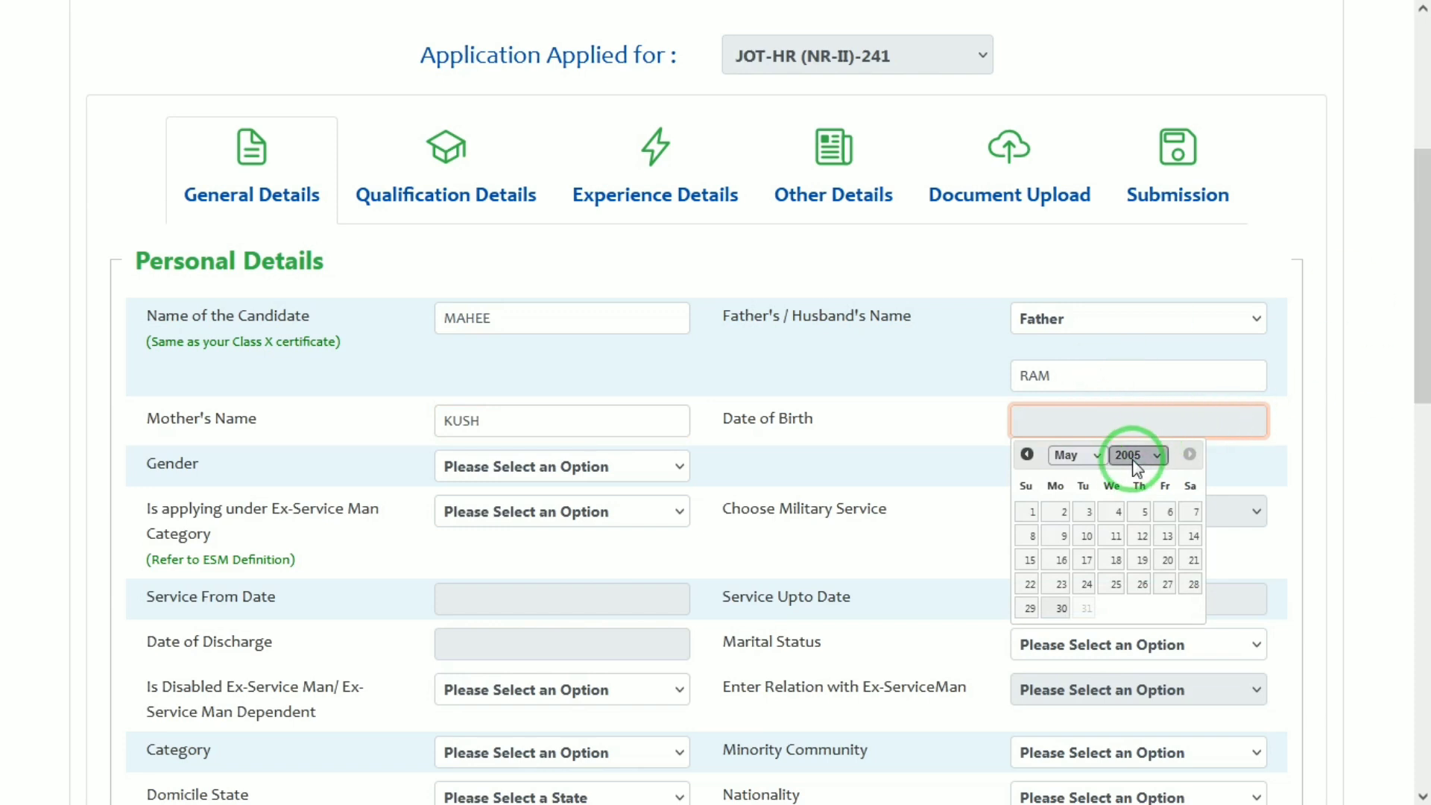
Set the date of birth to 1 January 2000
{"action": "left_click", "coordinate": [1129, 455]}
{"action": "left_click", "coordinate": [1138, 334]}
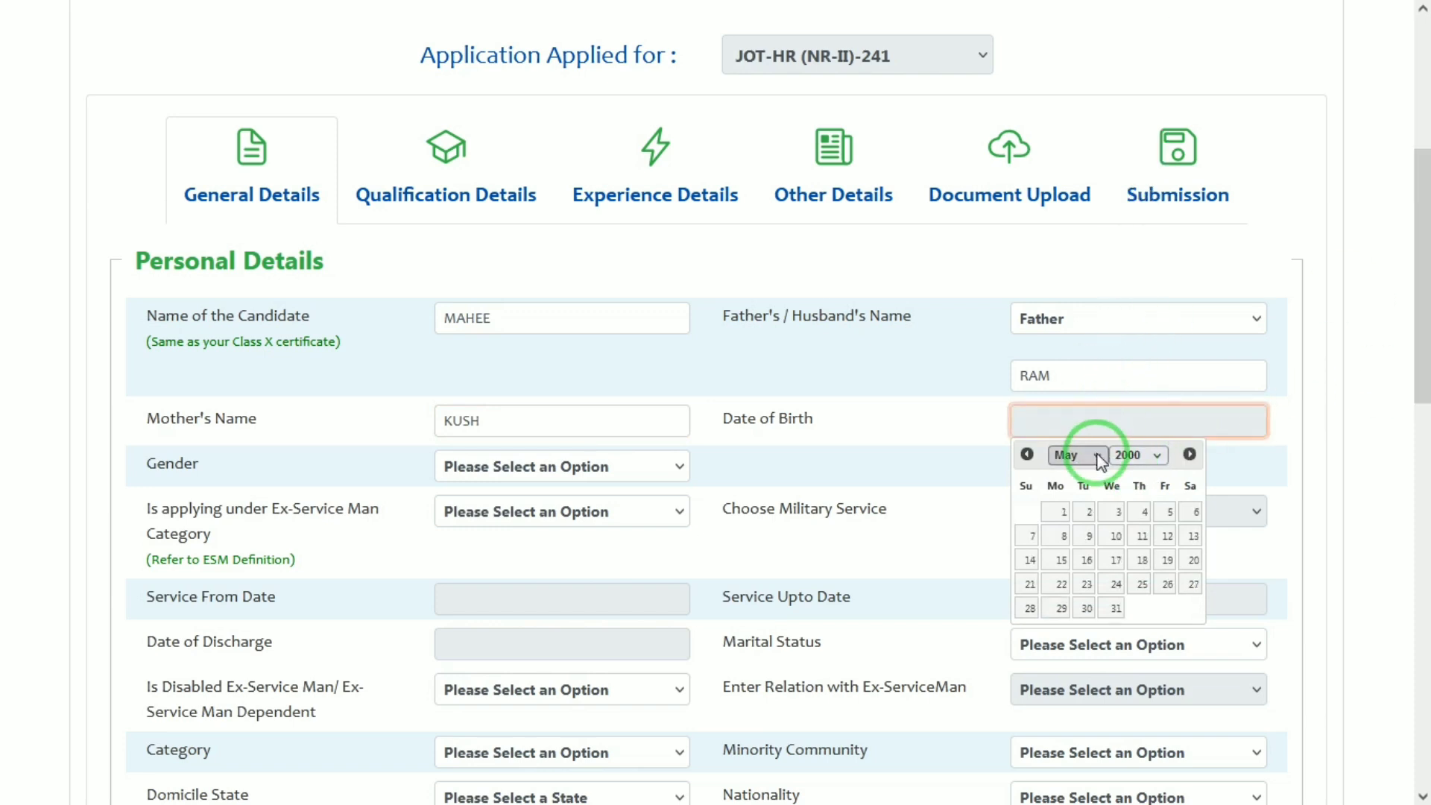
{"action": "left_click", "coordinate": [1093, 454]}
{"action": "left_click", "coordinate": [1064, 478]}
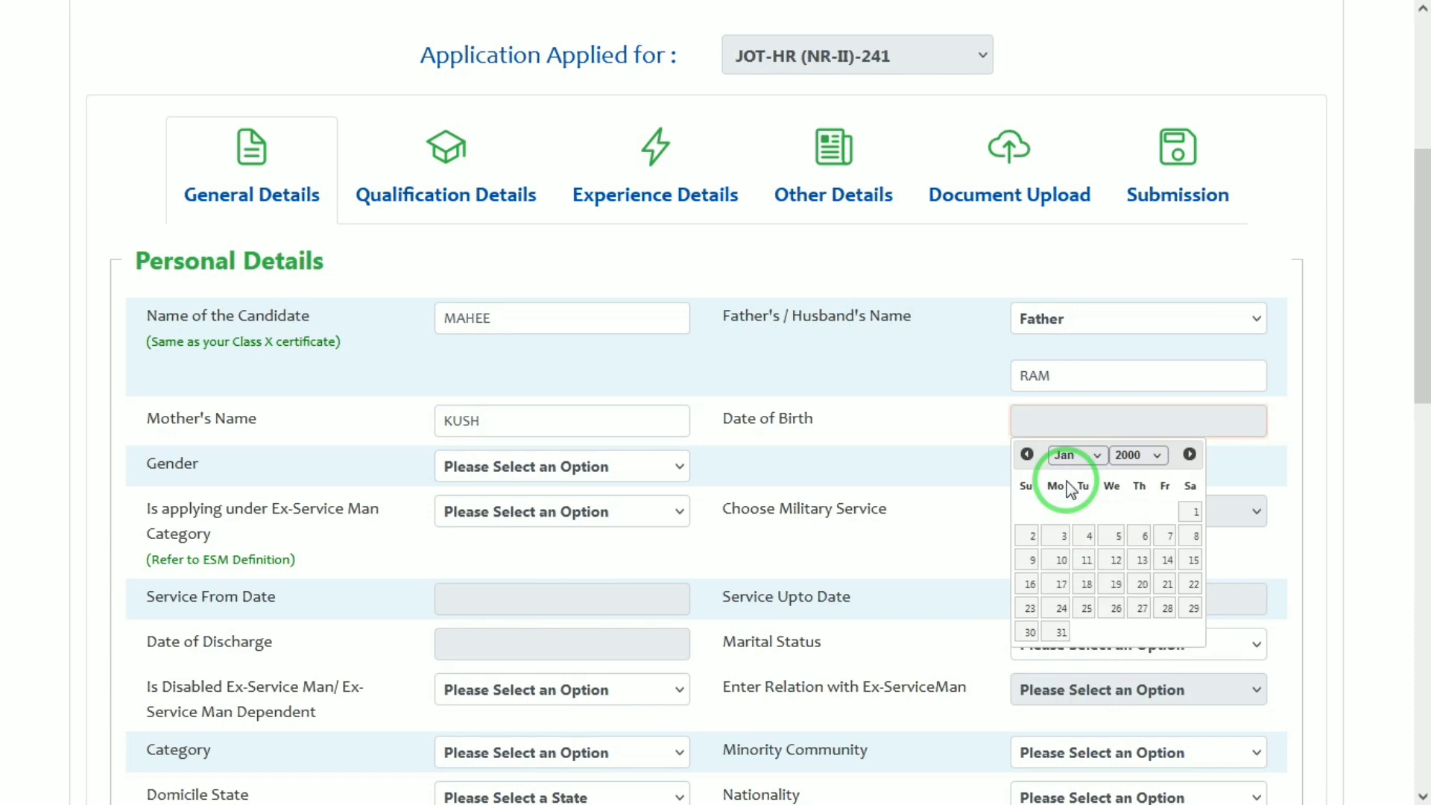
{"action": "left_click", "coordinate": [1190, 511]}
Set gender to MALE and answer NO to both ex-serviceman questions
{"action": "left_click", "coordinate": [532, 475]}
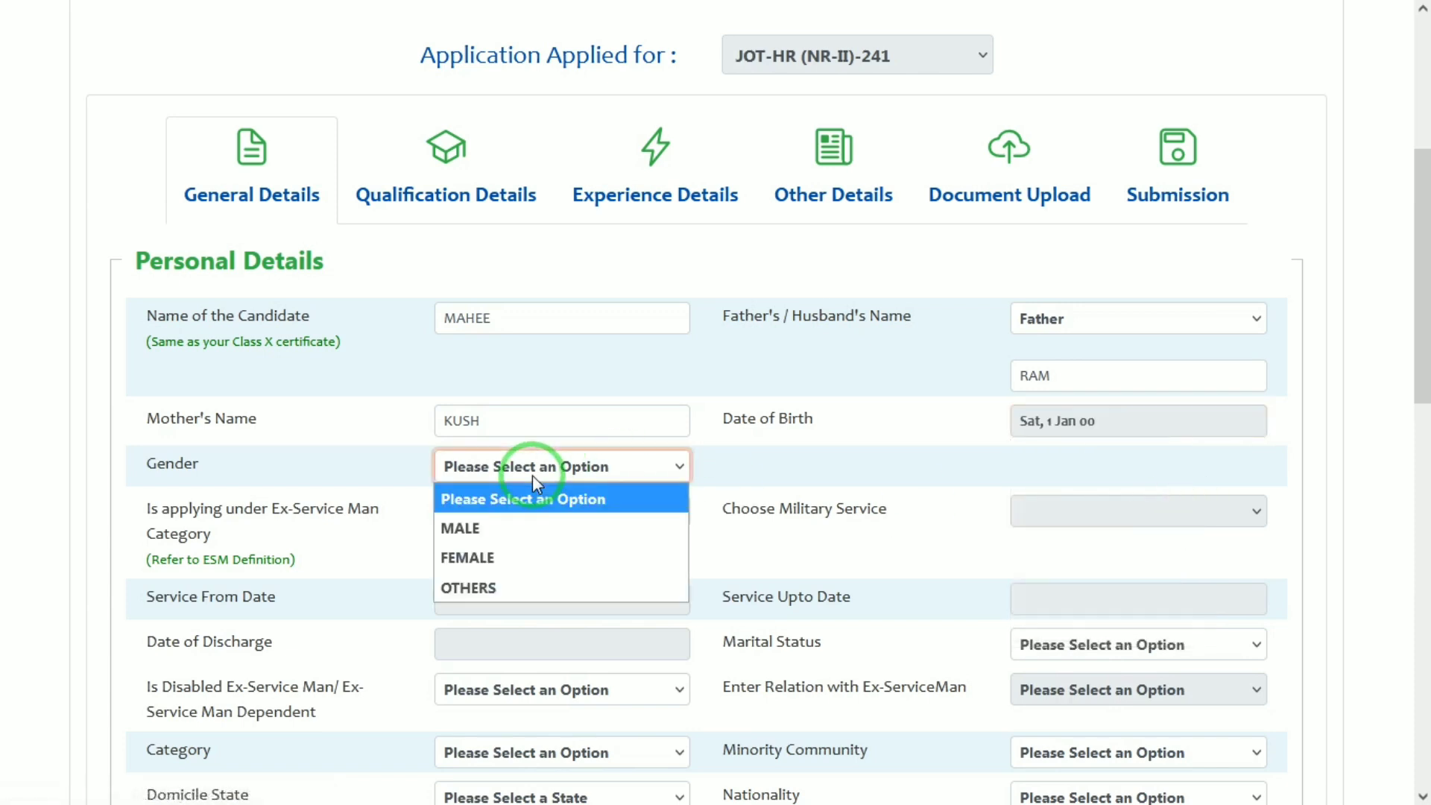
{"action": "left_click", "coordinate": [459, 549]}
{"action": "left_click", "coordinate": [567, 521]}
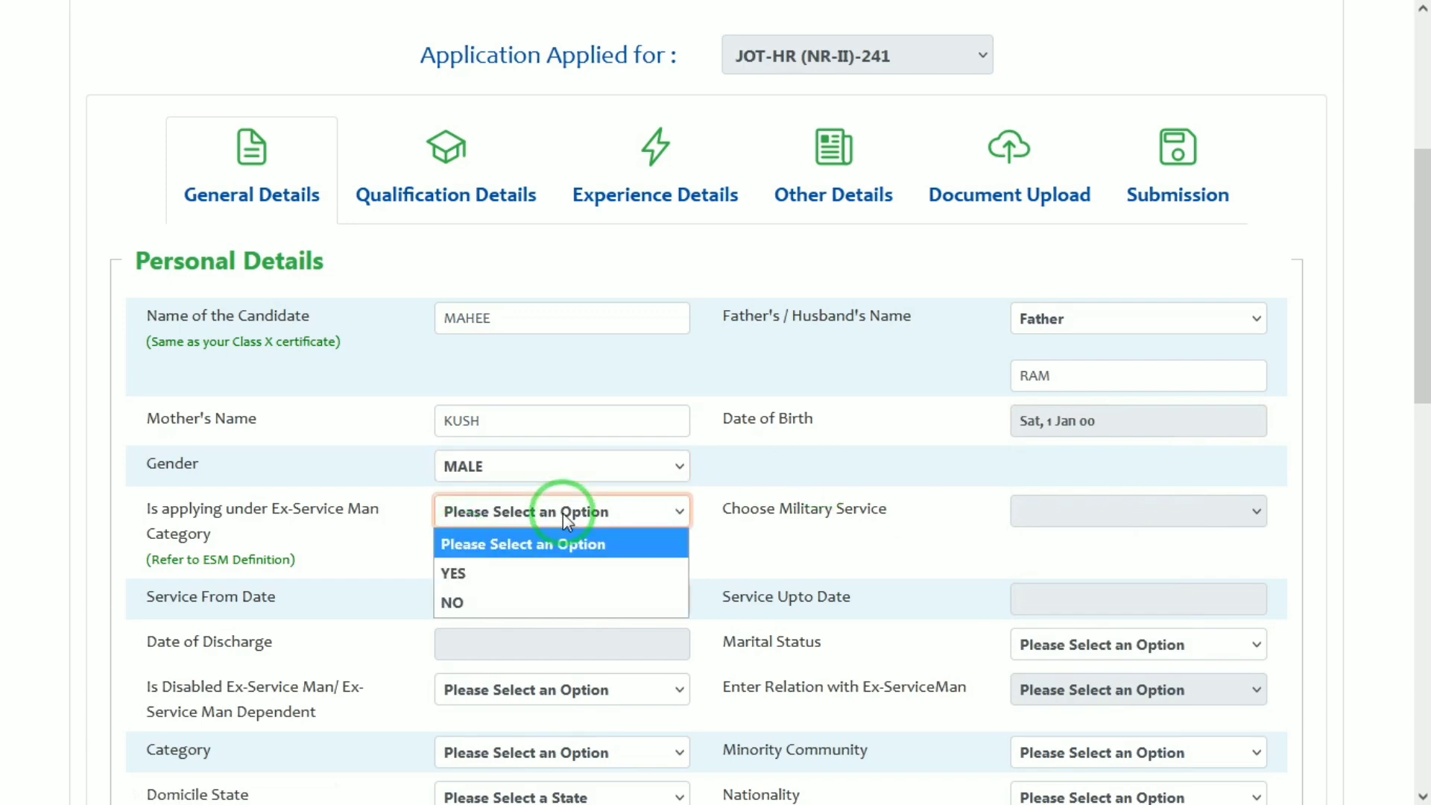
{"action": "left_click", "coordinate": [467, 601]}
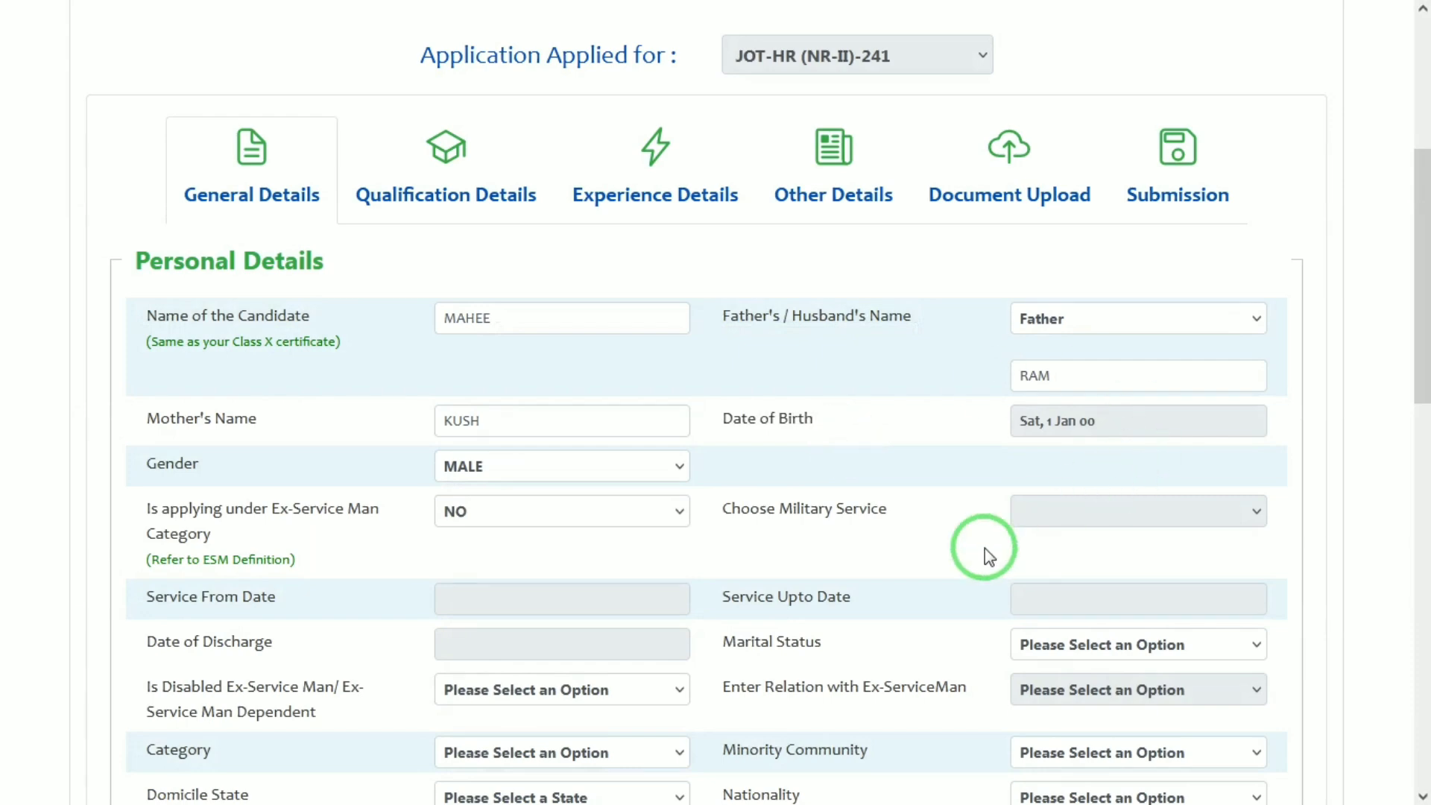
{"action": "left_click", "coordinate": [568, 691]}
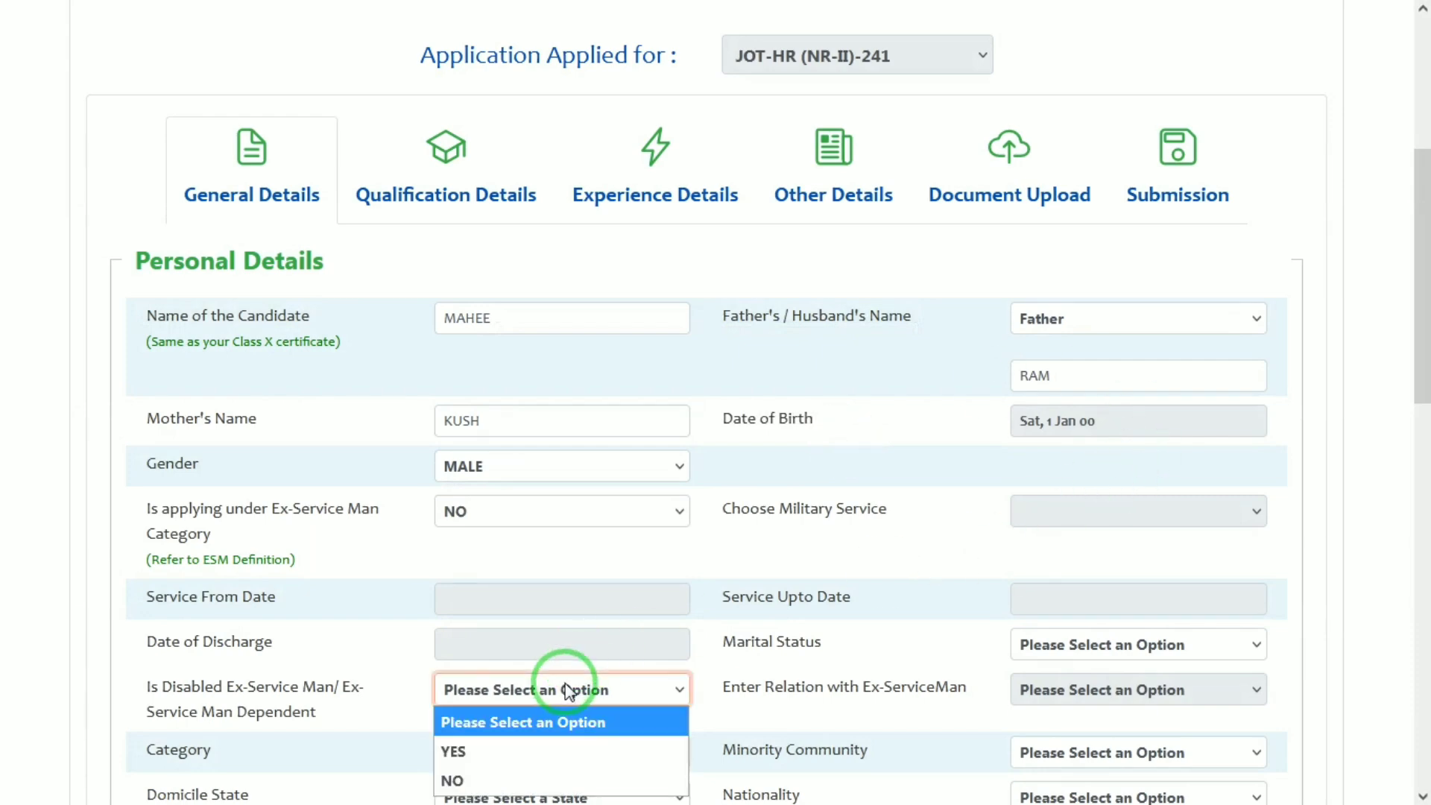
{"action": "left_click", "coordinate": [458, 778]}
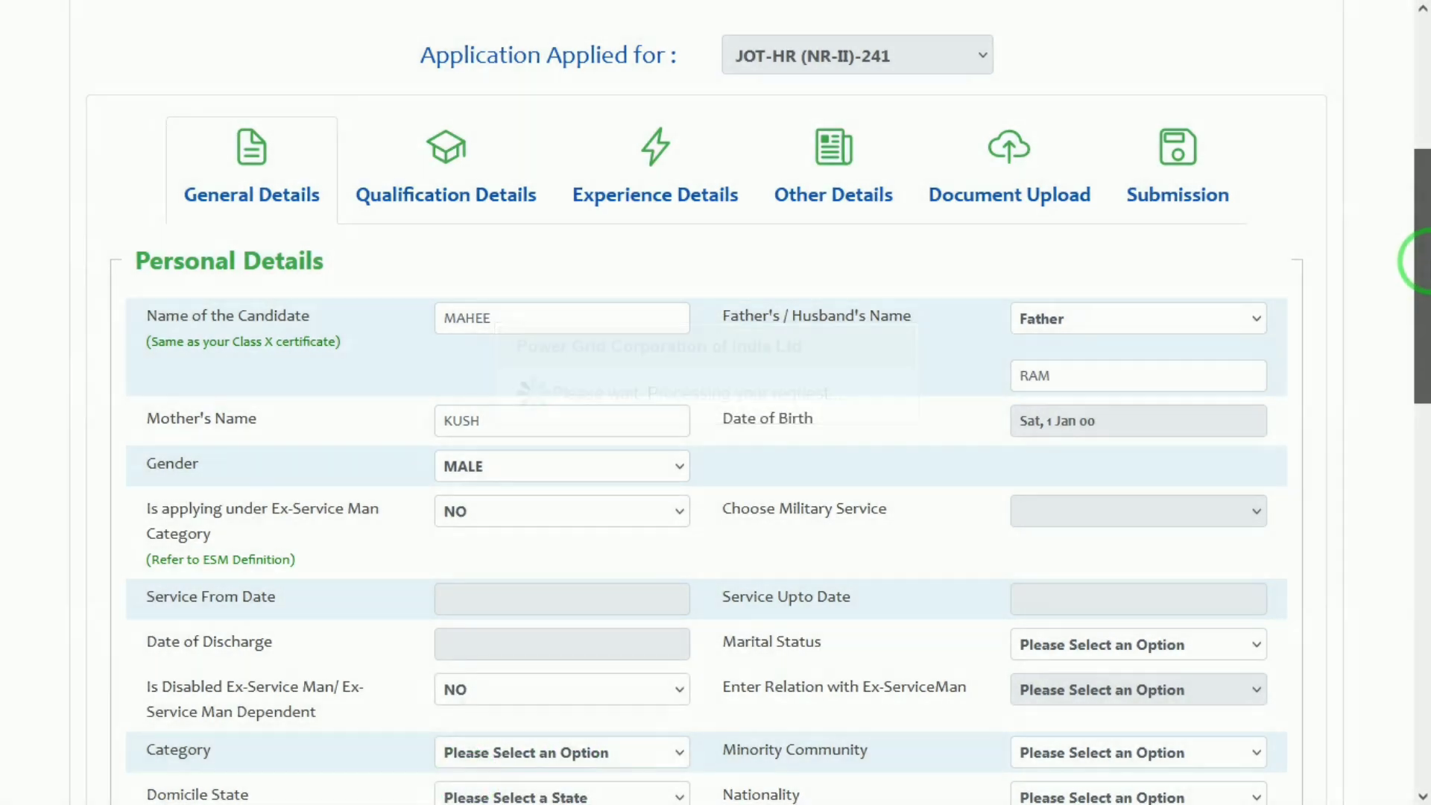
Set marital status to UNMARRIED and category to SC
{"action": "scroll", "coordinate": [1422, 336], "scroll_direction": "down", "scroll_amount": 4}
{"action": "scroll", "coordinate": [1423, 345], "scroll_direction": "down", "scroll_amount": 2}
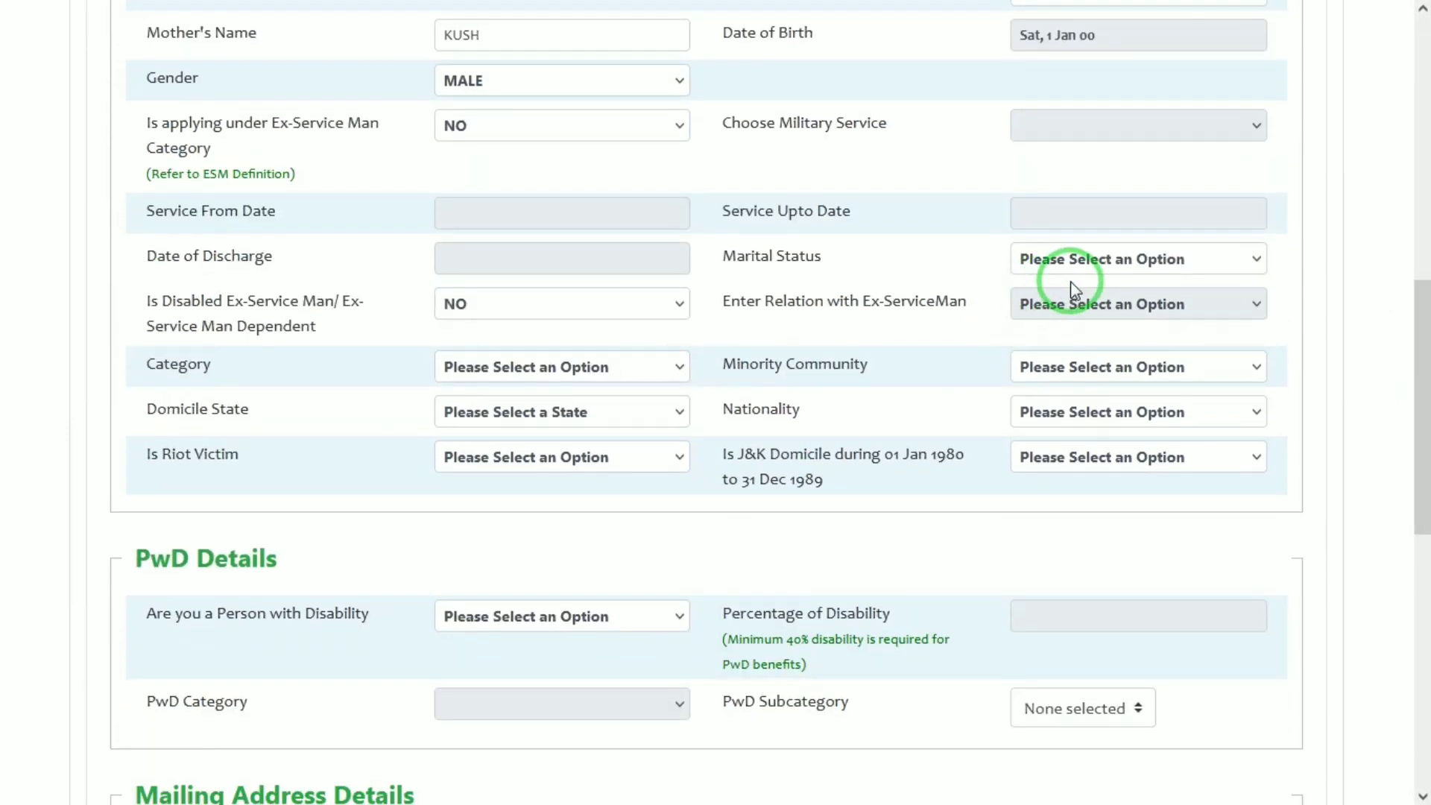
{"action": "left_click", "coordinate": [1087, 267]}
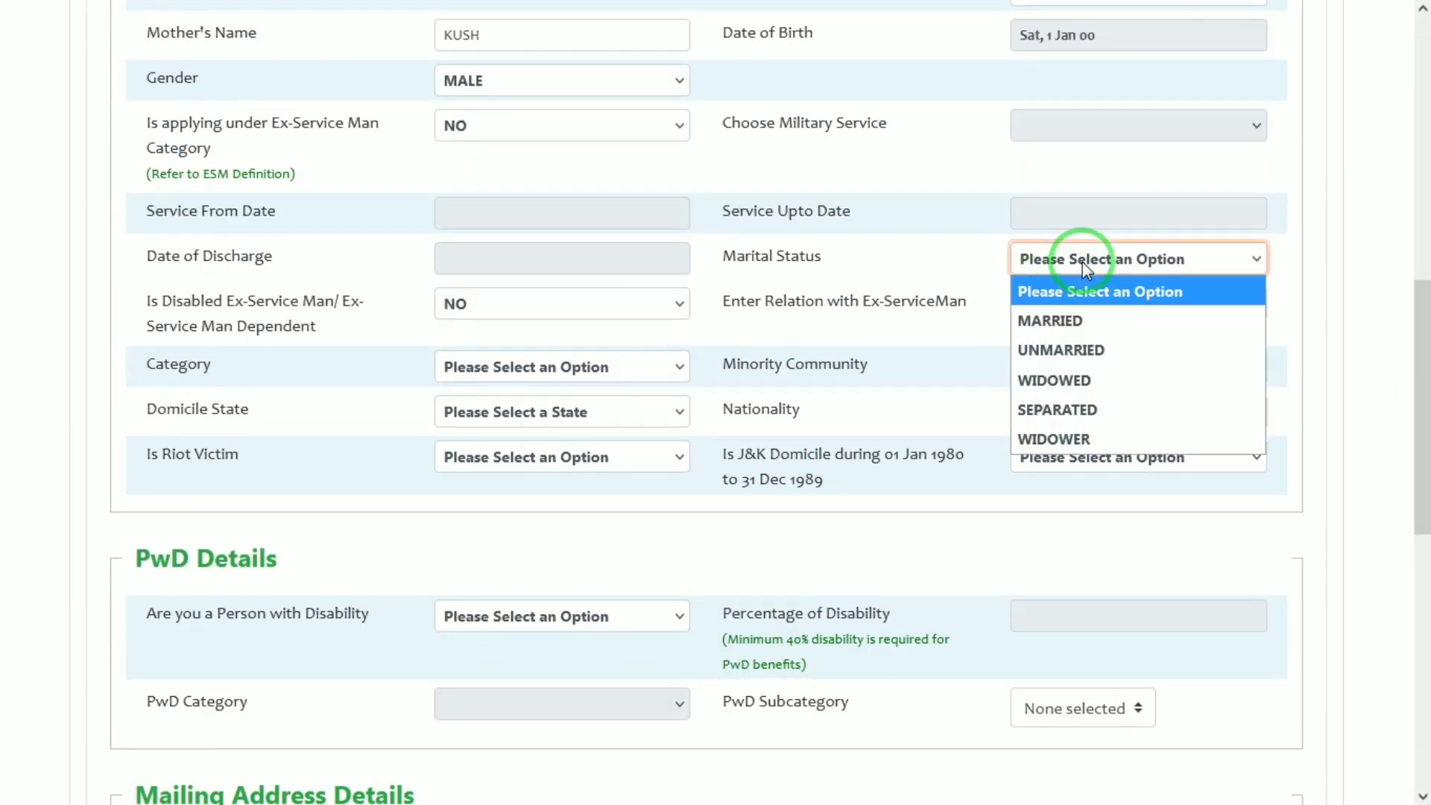
{"action": "left_click", "coordinate": [1060, 361]}
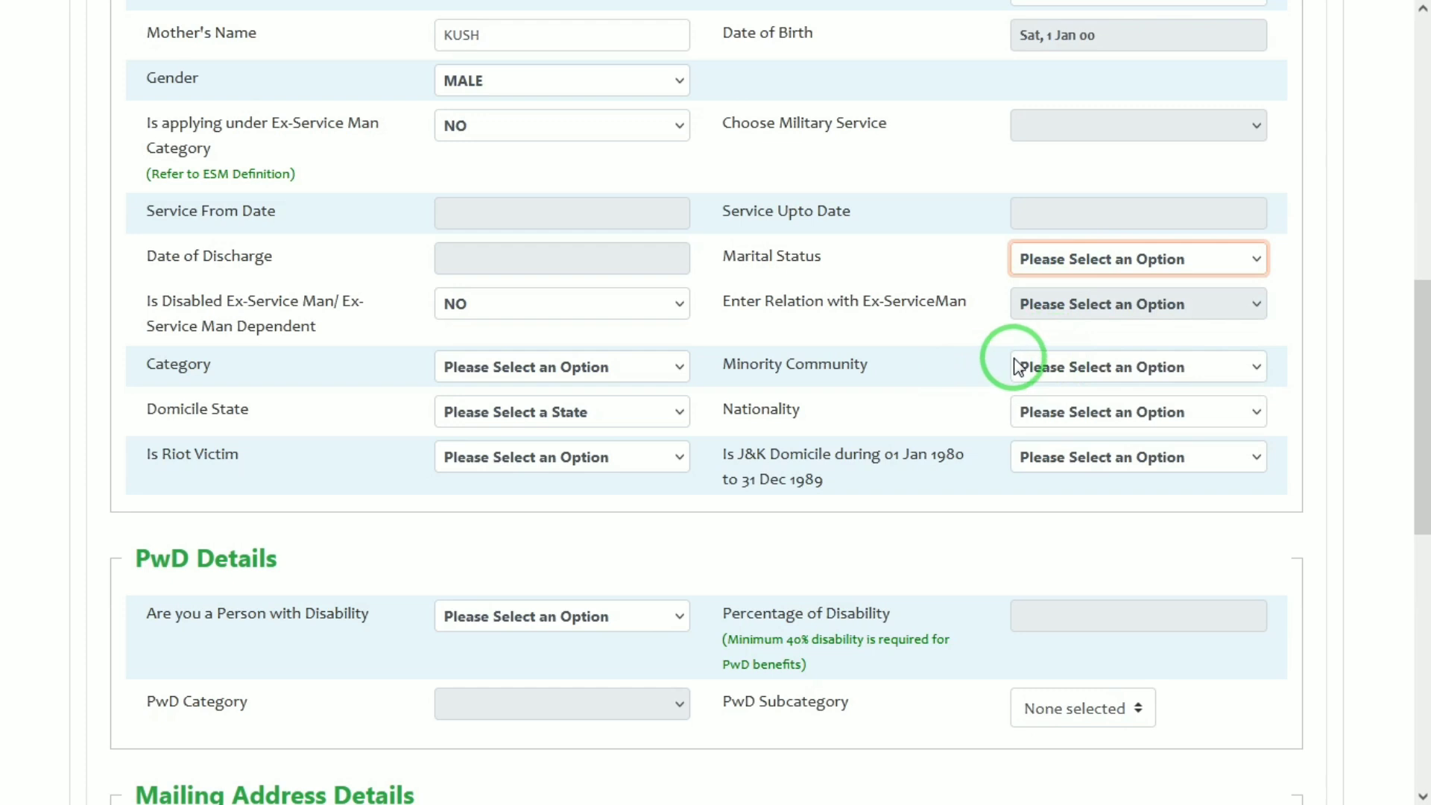
{"action": "left_click", "coordinate": [496, 365]}
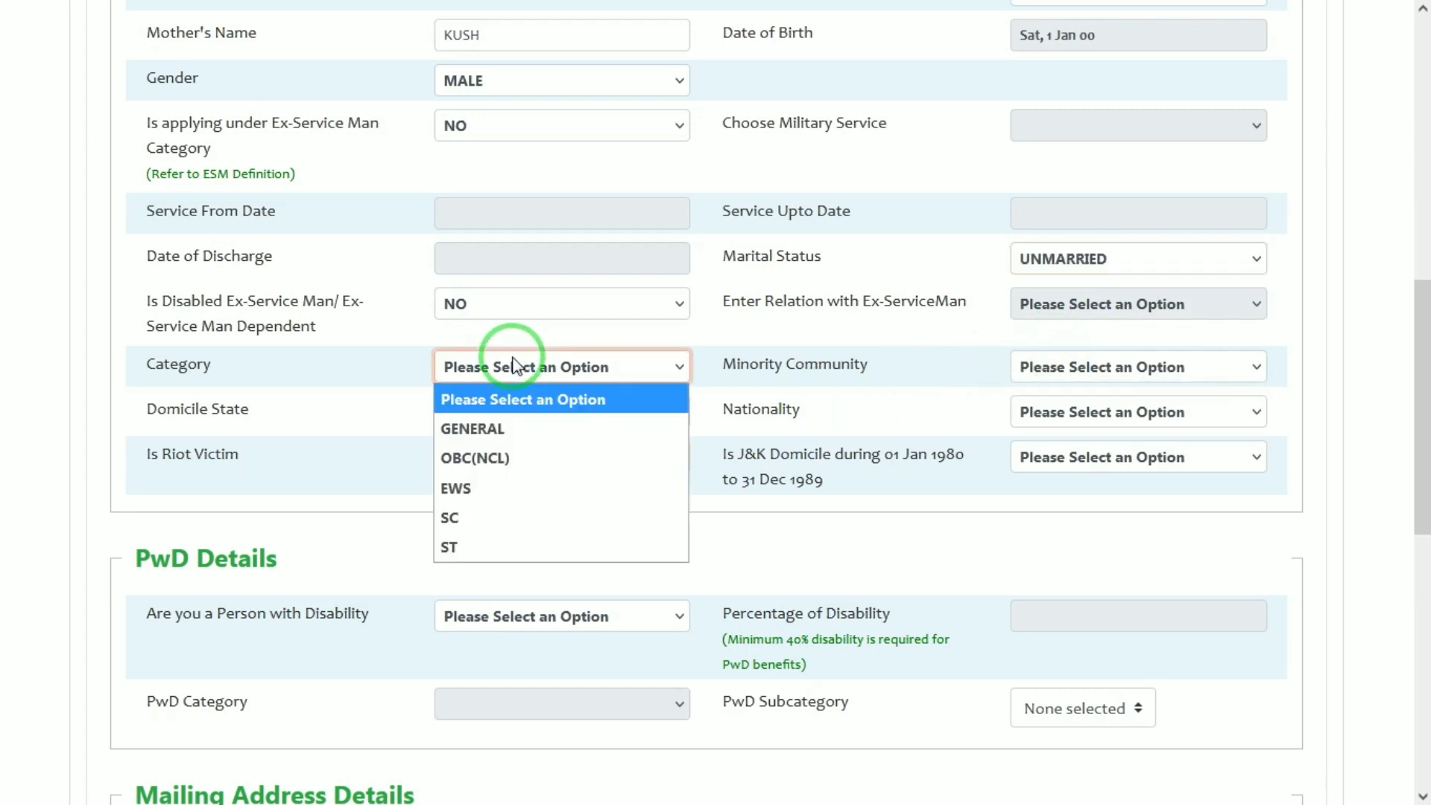
{"action": "left_click", "coordinate": [456, 516]}
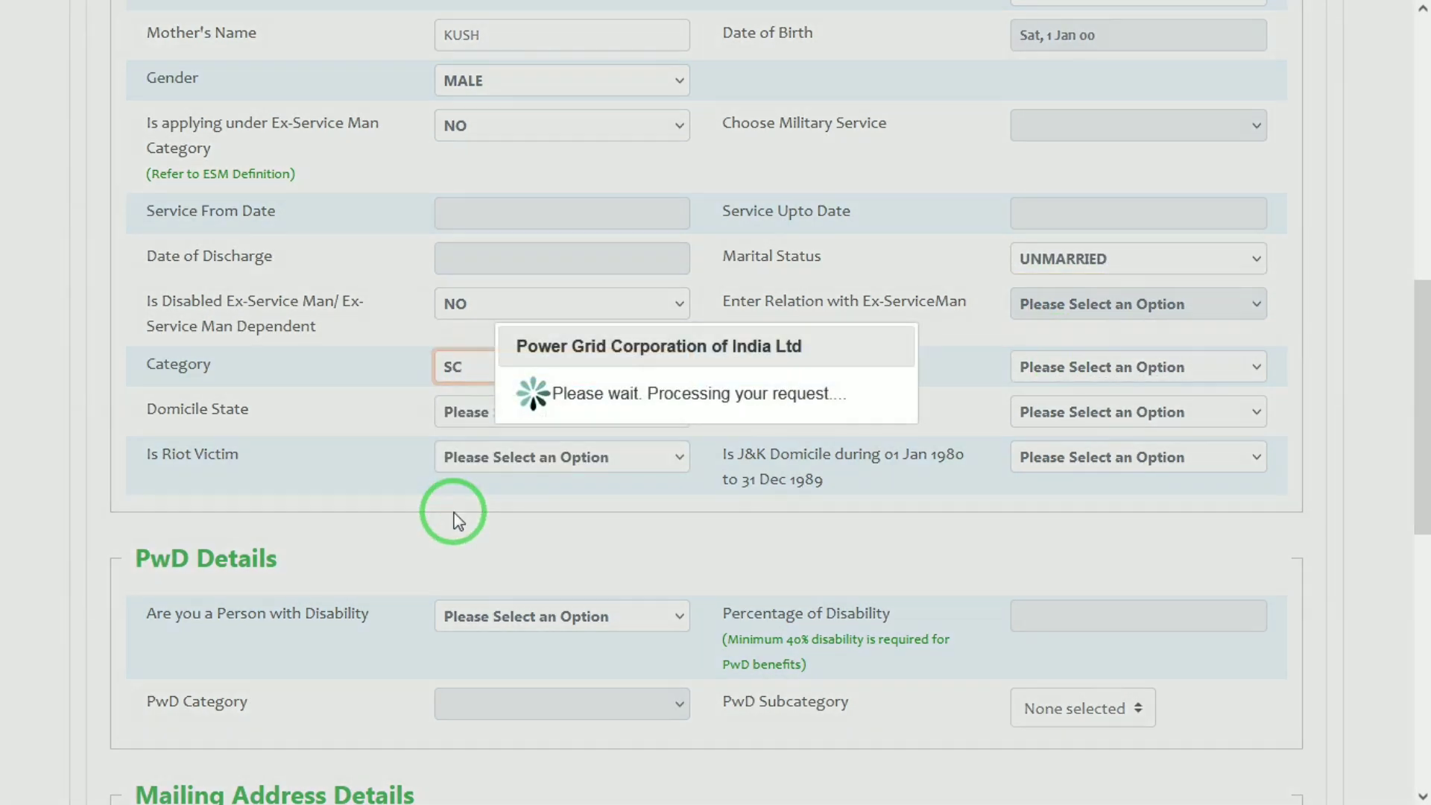
Set minority community to NOT APPLICABLE, domicile state to UTTAR PRADESH, and nationality to INDIAN
{"action": "scroll", "coordinate": [555, 402], "scroll_direction": "down", "scroll_amount": 1}
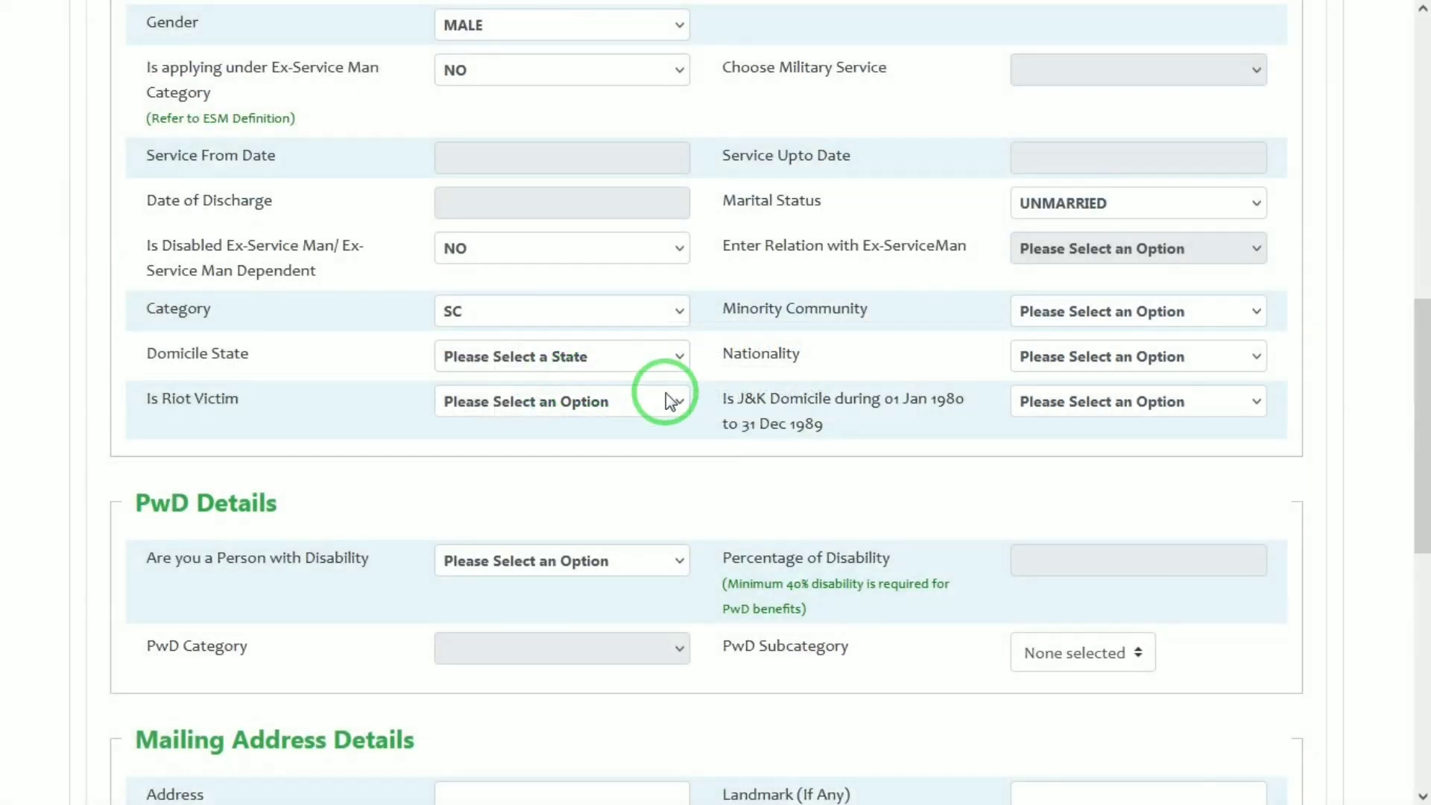
{"action": "left_click", "coordinate": [1075, 317]}
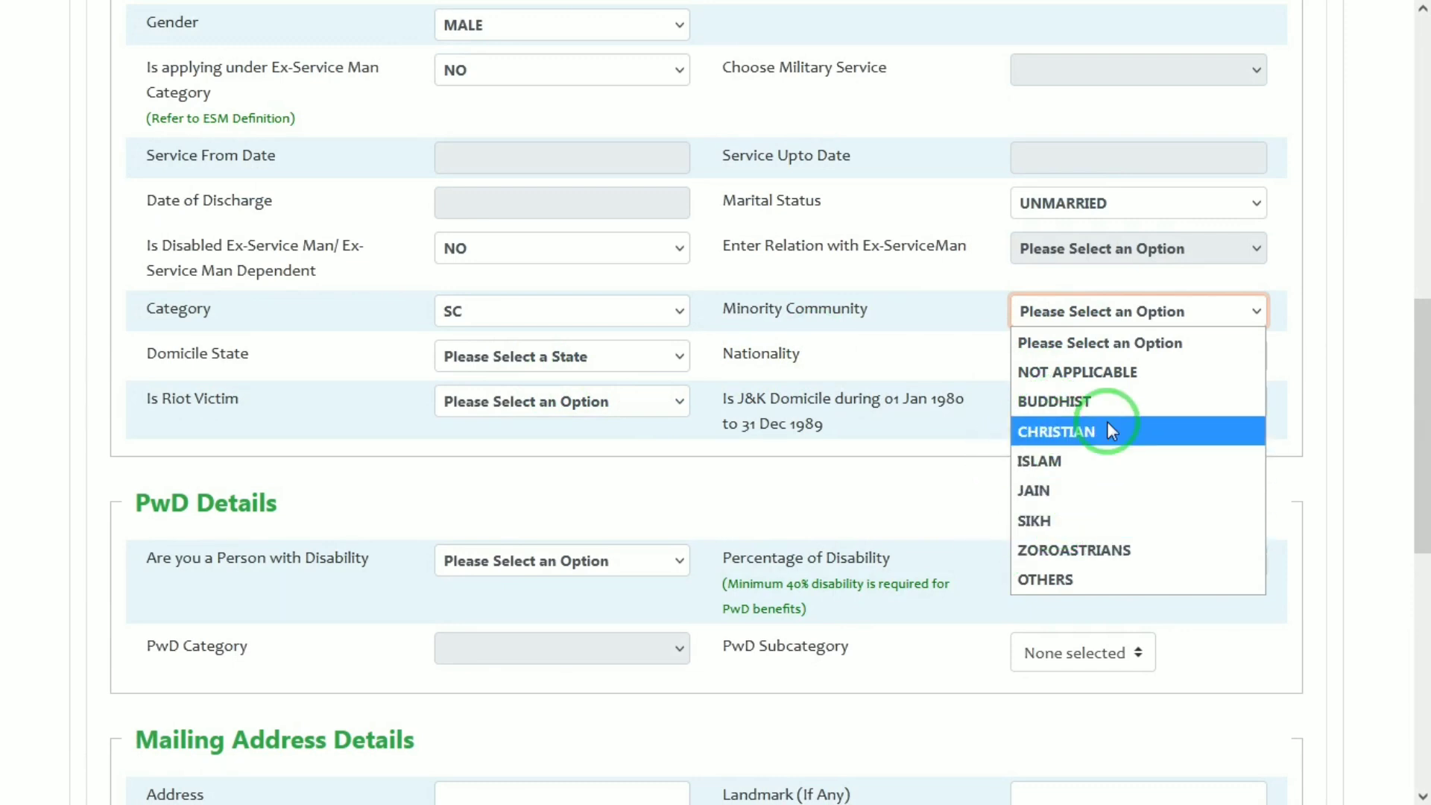
{"action": "left_click", "coordinate": [1061, 393]}
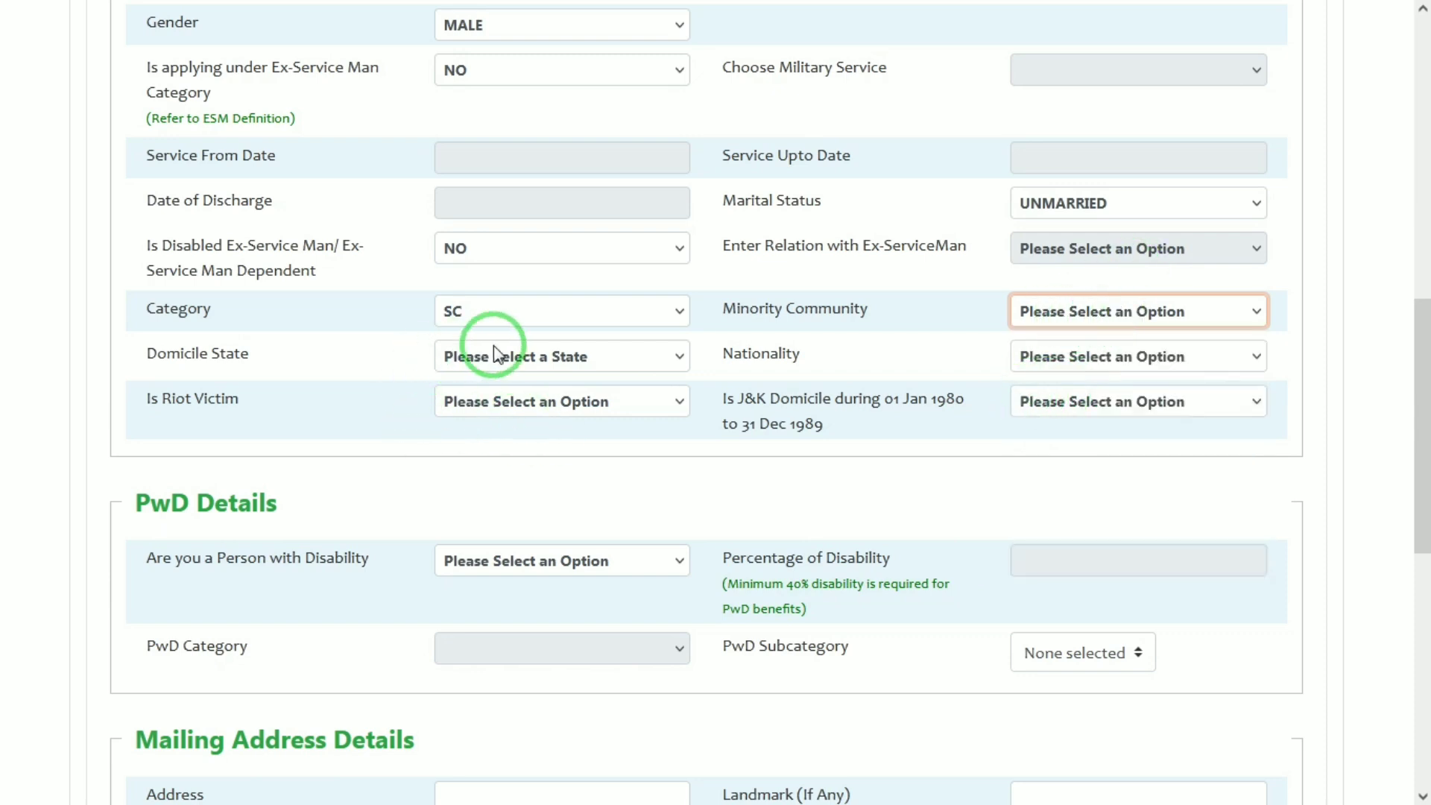
{"action": "left_click", "coordinate": [523, 357]}
{"action": "key", "text": "u"}
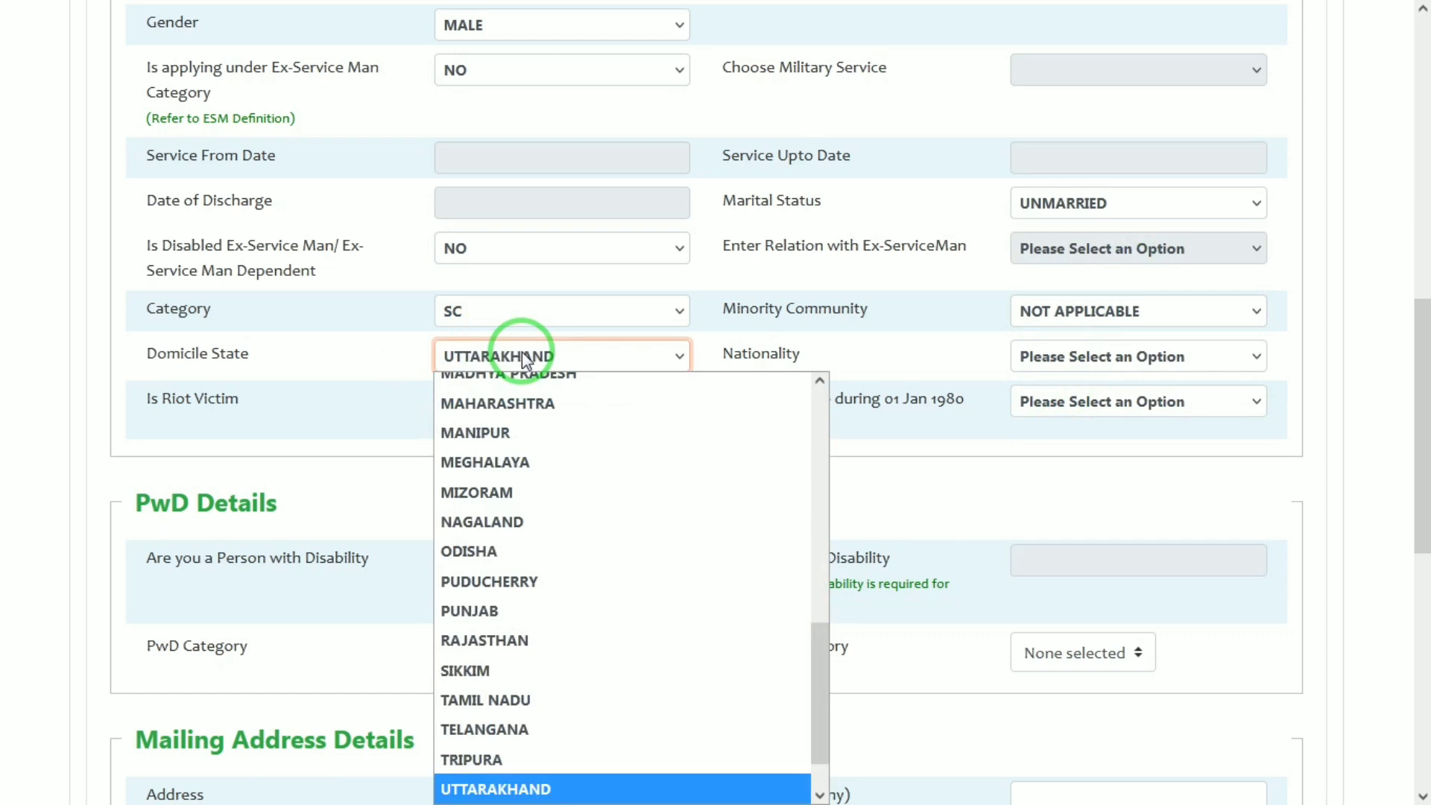
{"action": "key", "text": "Down"}
{"action": "key", "text": "Return"}
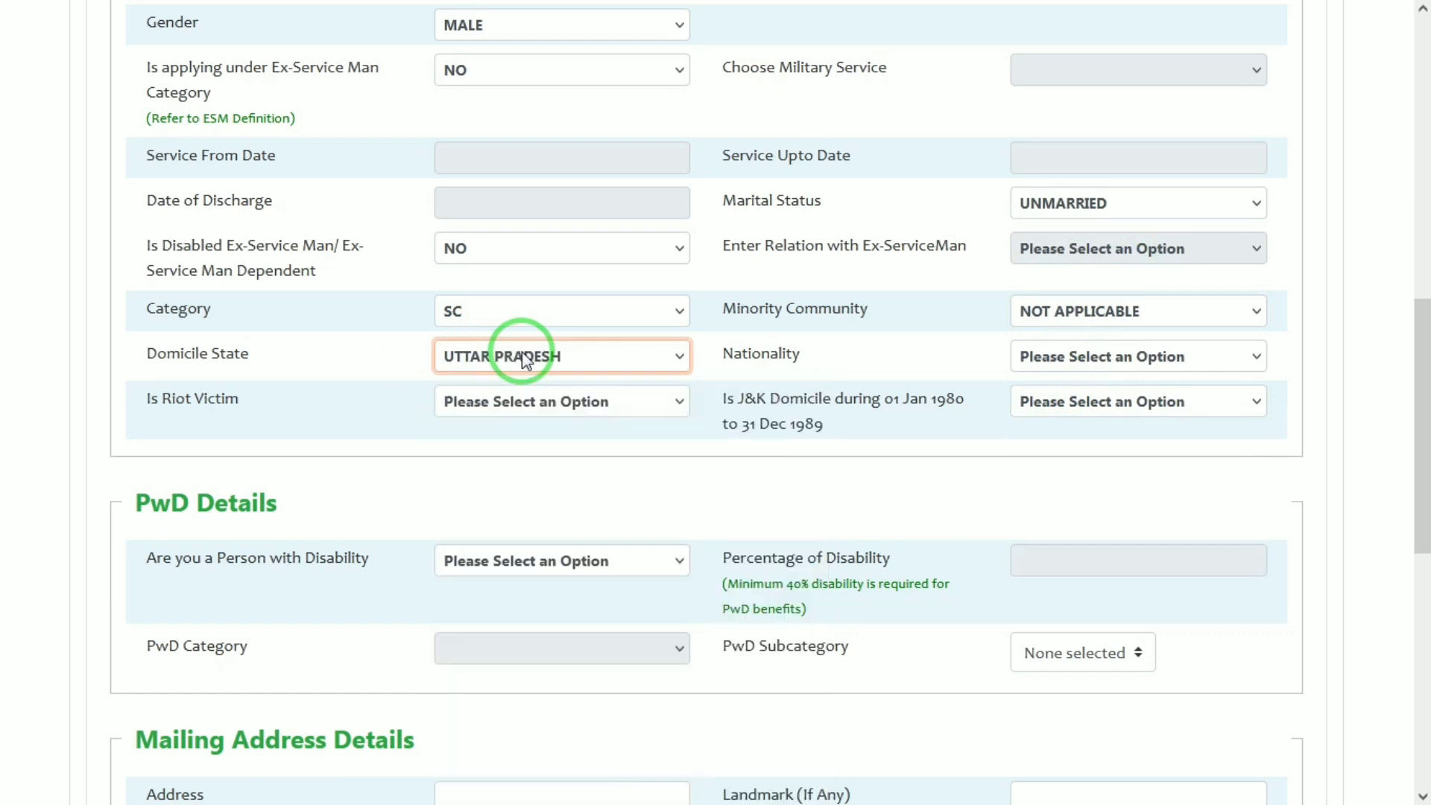
{"action": "left_click", "coordinate": [1057, 365]}
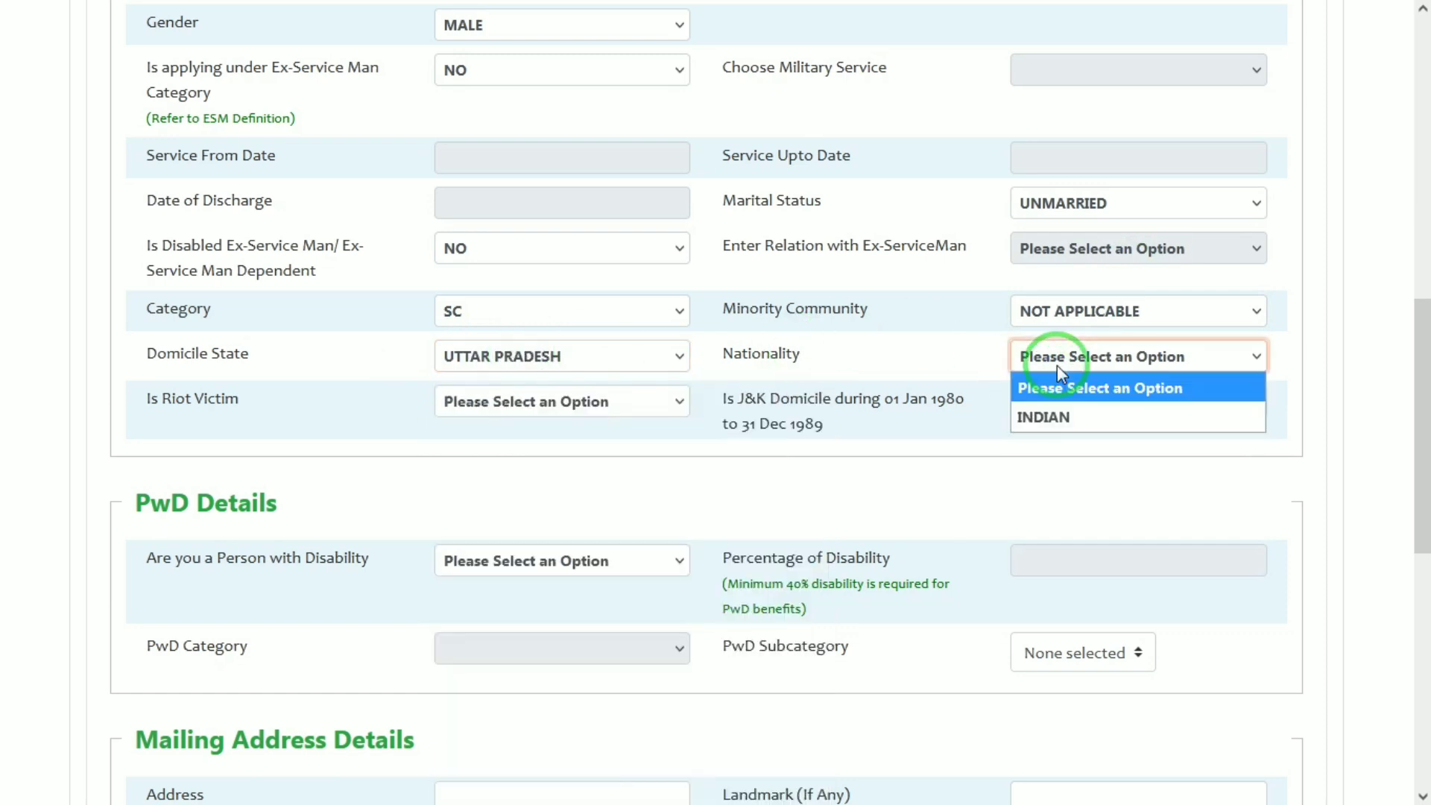
{"action": "left_click", "coordinate": [1045, 416]}
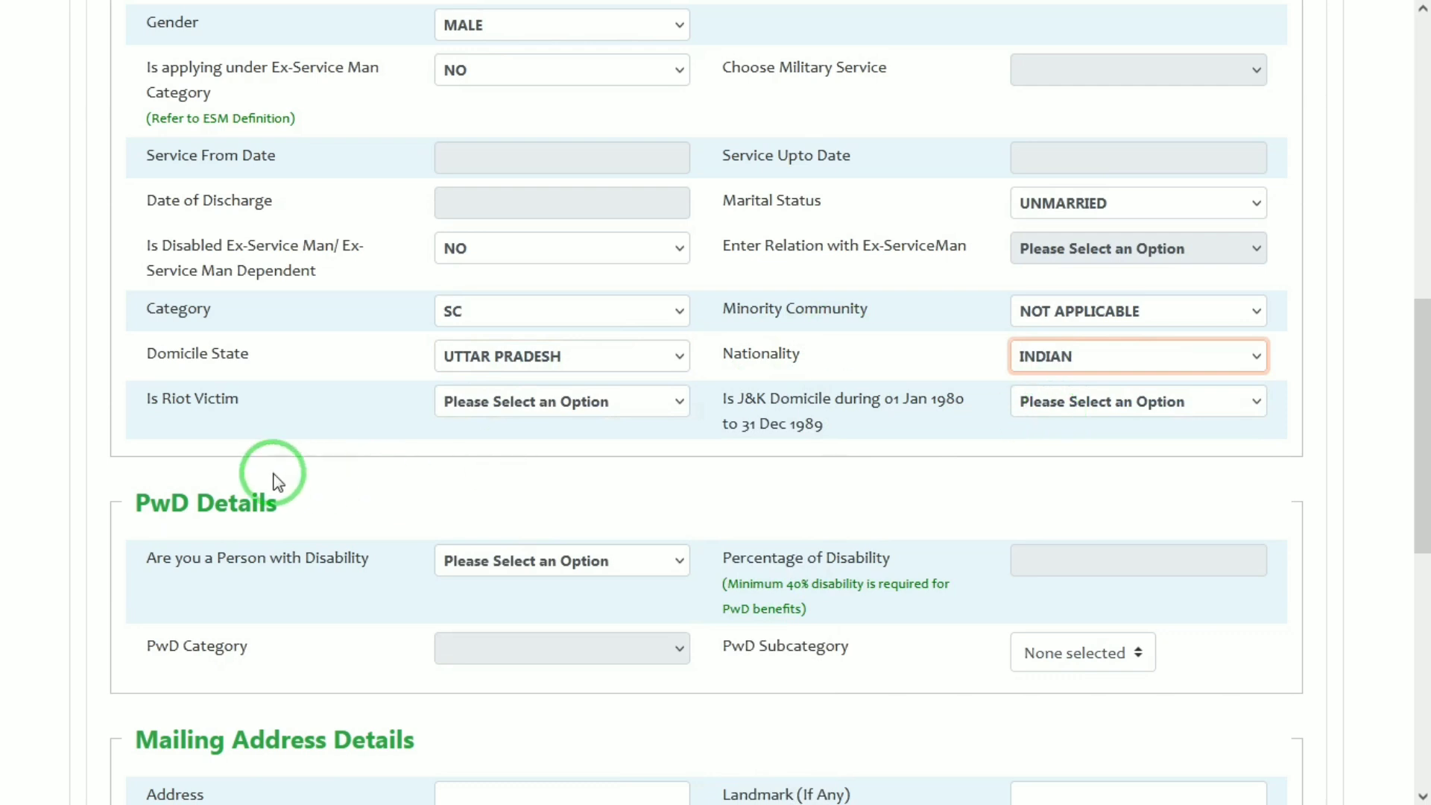
Answer NO to the Riot Victim and J&K Domicile questions
{"action": "left_click", "coordinate": [493, 408]}
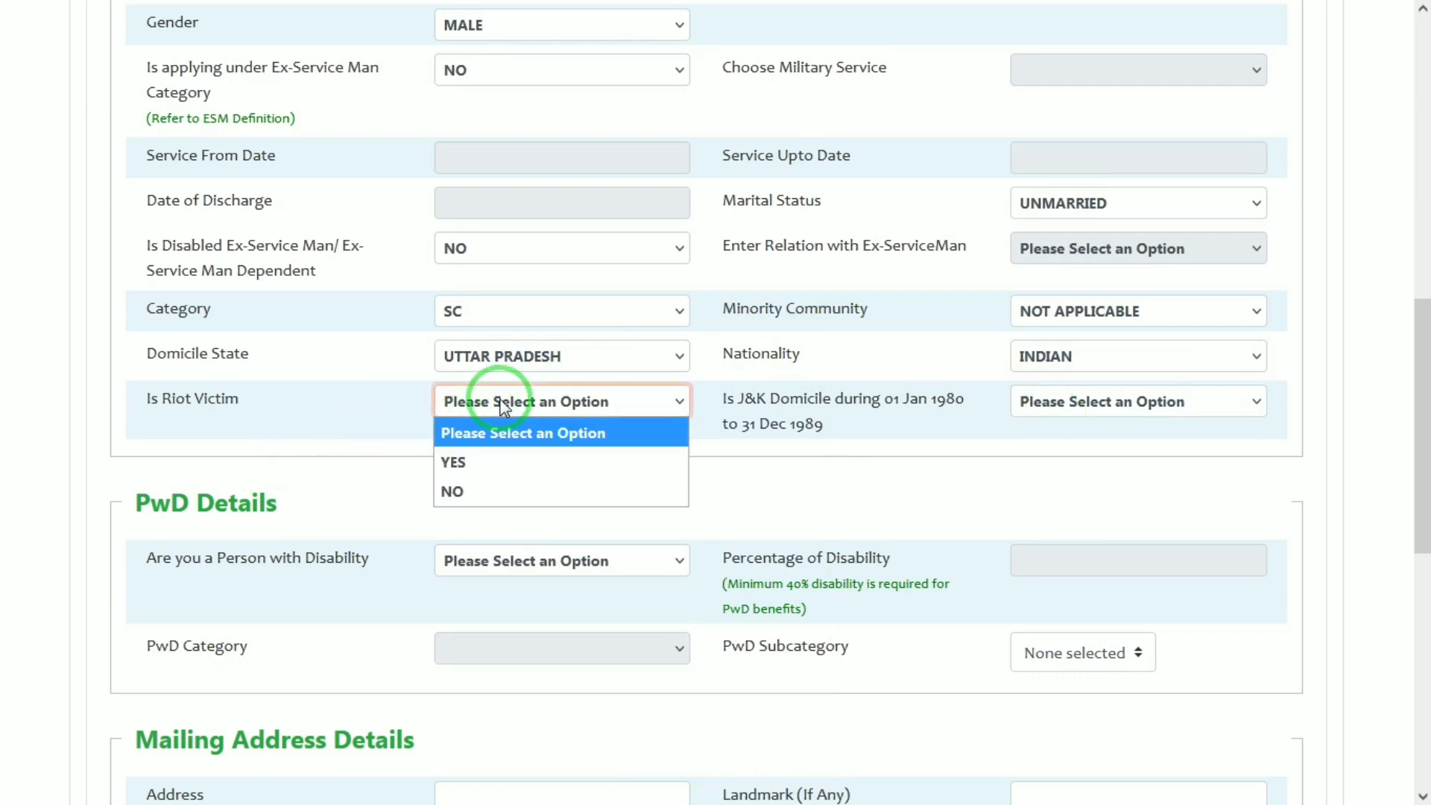
{"action": "left_click", "coordinate": [478, 494]}
{"action": "scroll", "coordinate": [1095, 377], "scroll_direction": "down", "scroll_amount": 1}
{"action": "left_click", "coordinate": [1046, 347]}
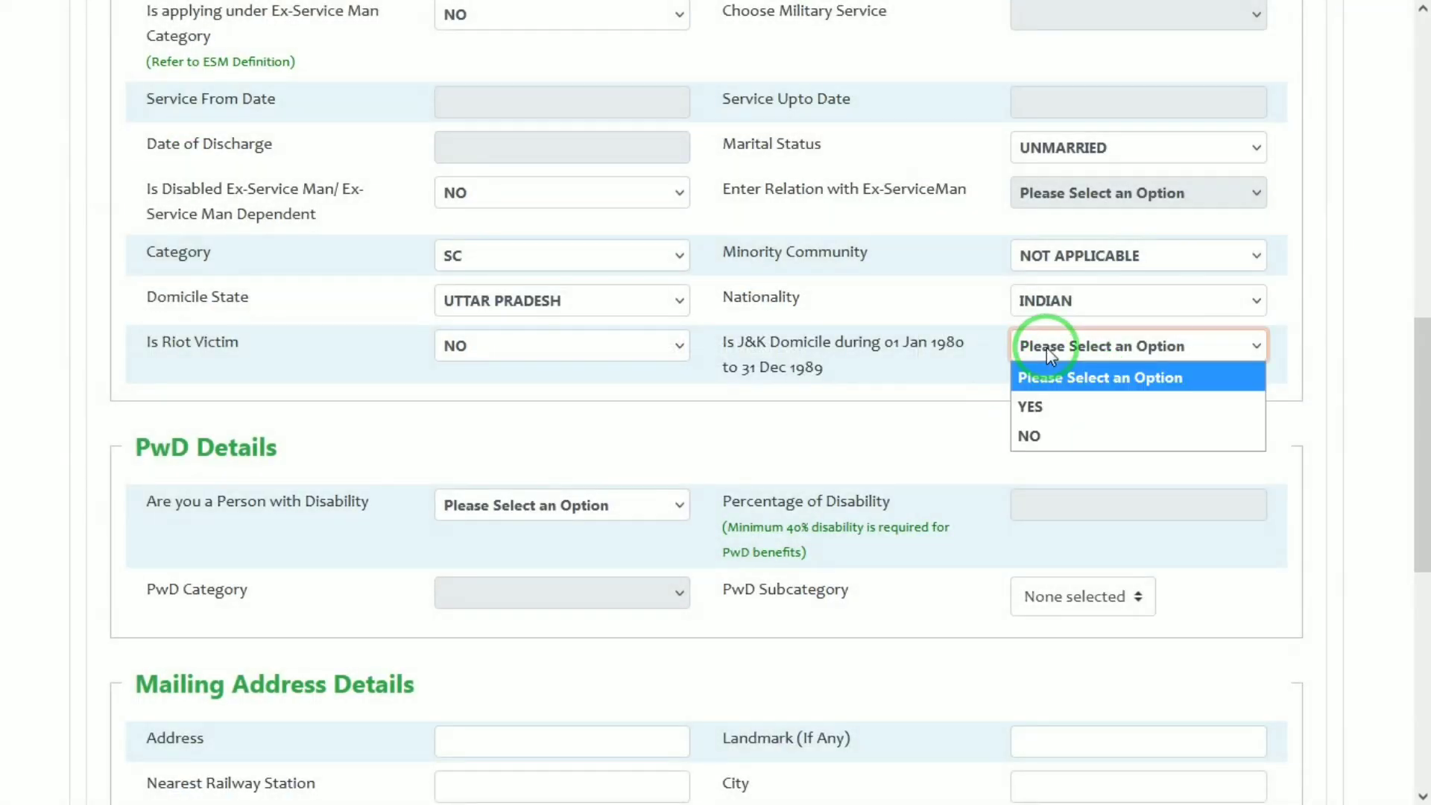
{"action": "left_click", "coordinate": [1030, 431]}
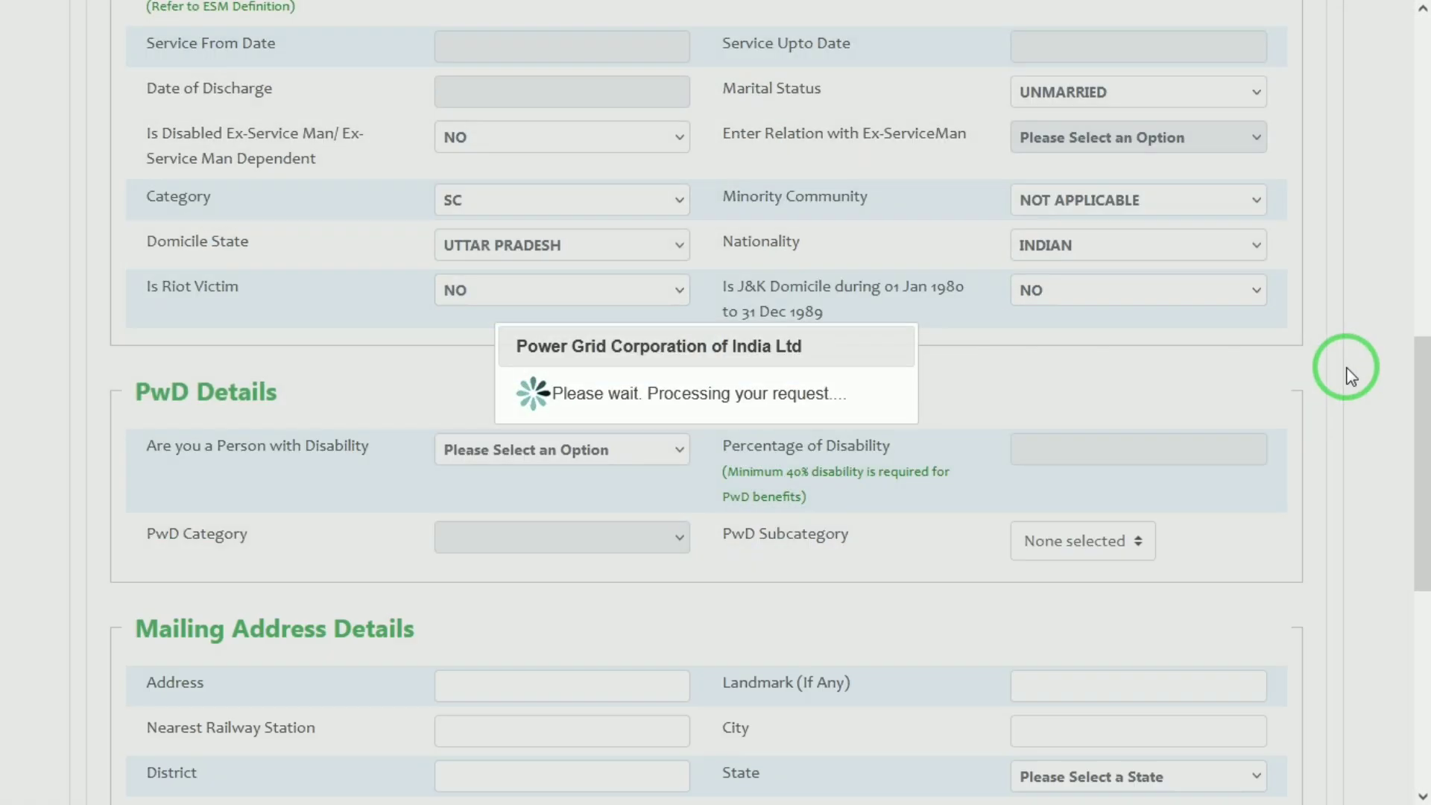
{"action": "scroll", "coordinate": [1345, 373], "scroll_direction": "down", "scroll_amount": 1}
Answer NO to 'Are you a Person with Disability' in PwD Details
{"action": "left_click_drag", "start_coordinate": [1423, 380], "coordinate": [1422, 447]}
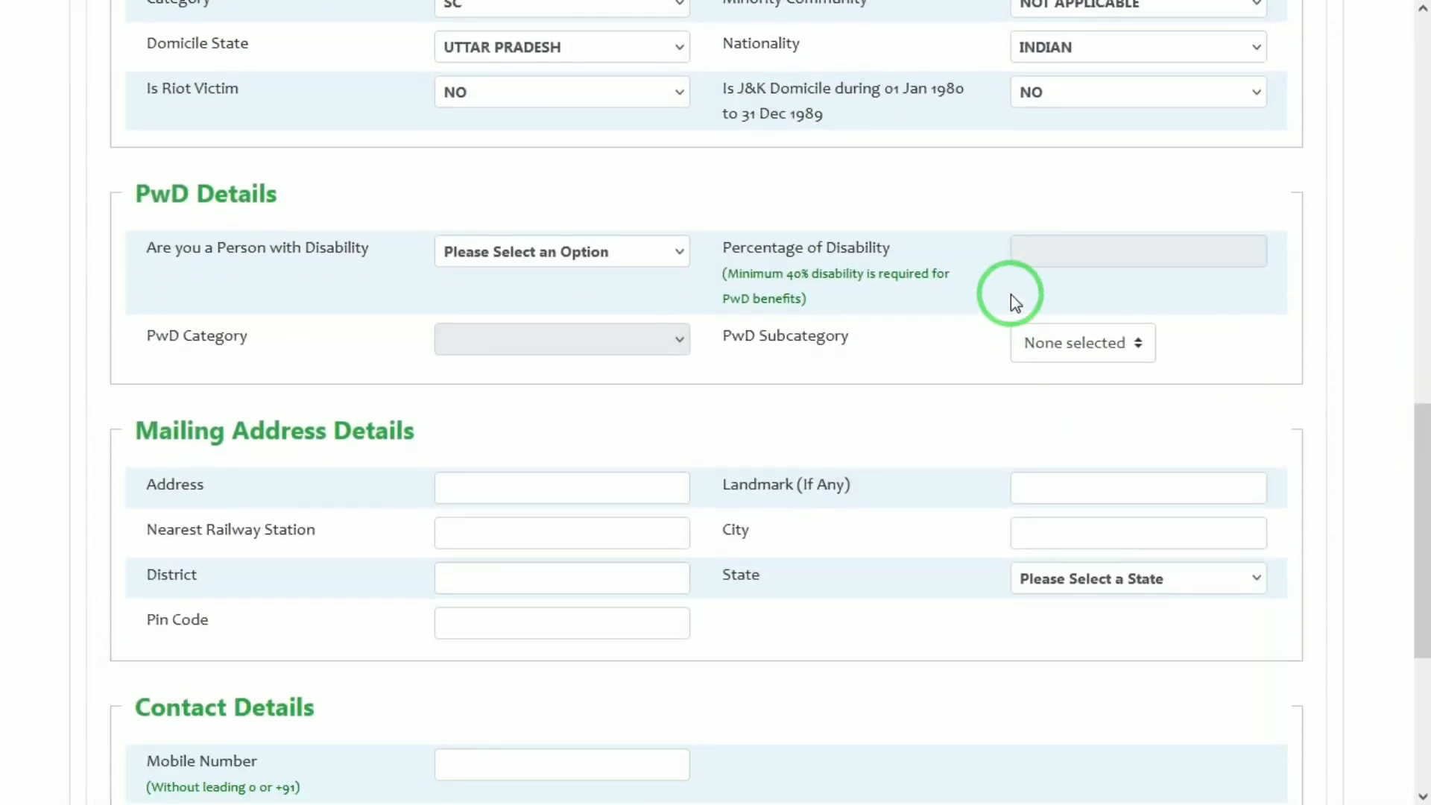
{"action": "left_click", "coordinate": [486, 265]}
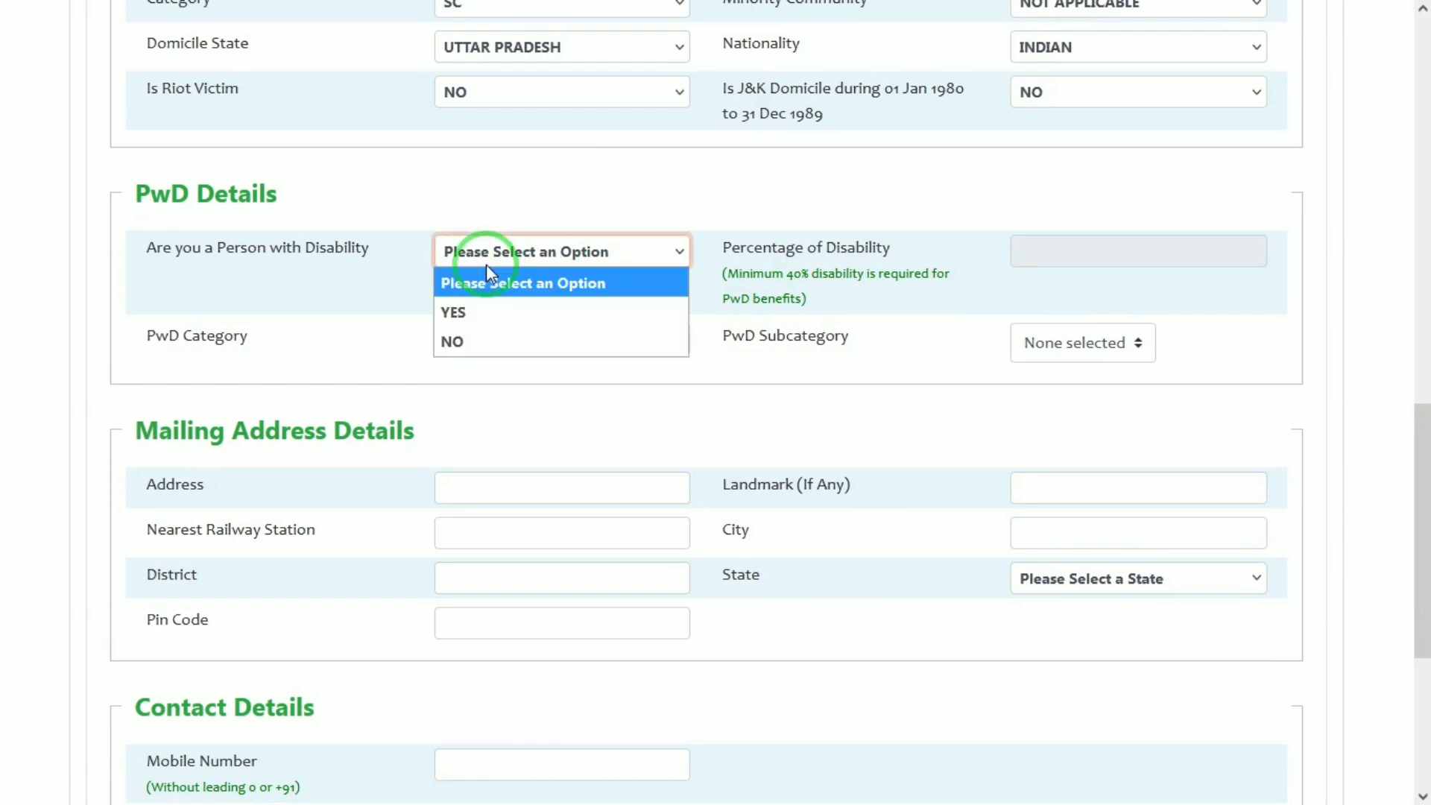
{"action": "left_click", "coordinate": [460, 342]}
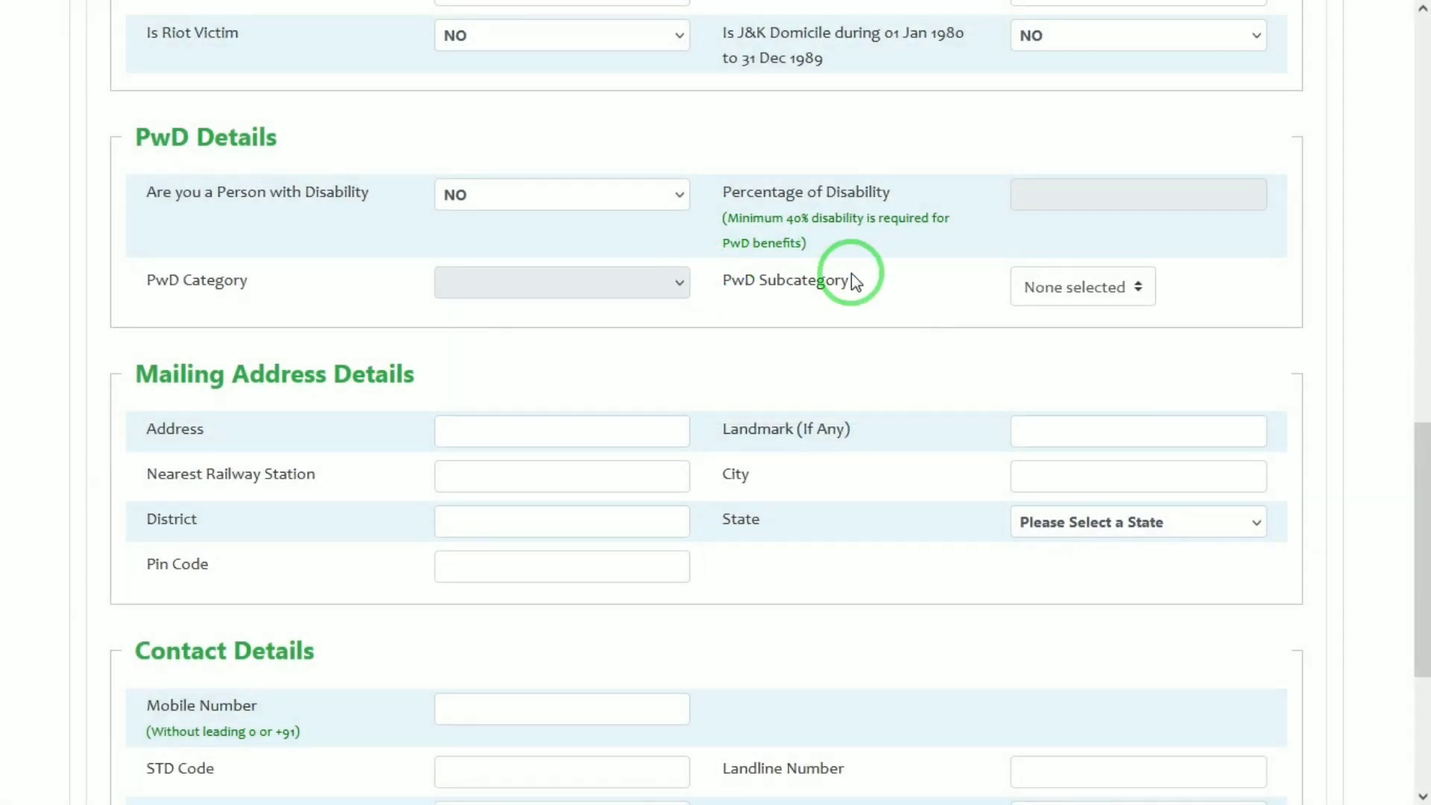
{"action": "left_click_drag", "start_coordinate": [1421, 442], "coordinate": [1422, 535]}
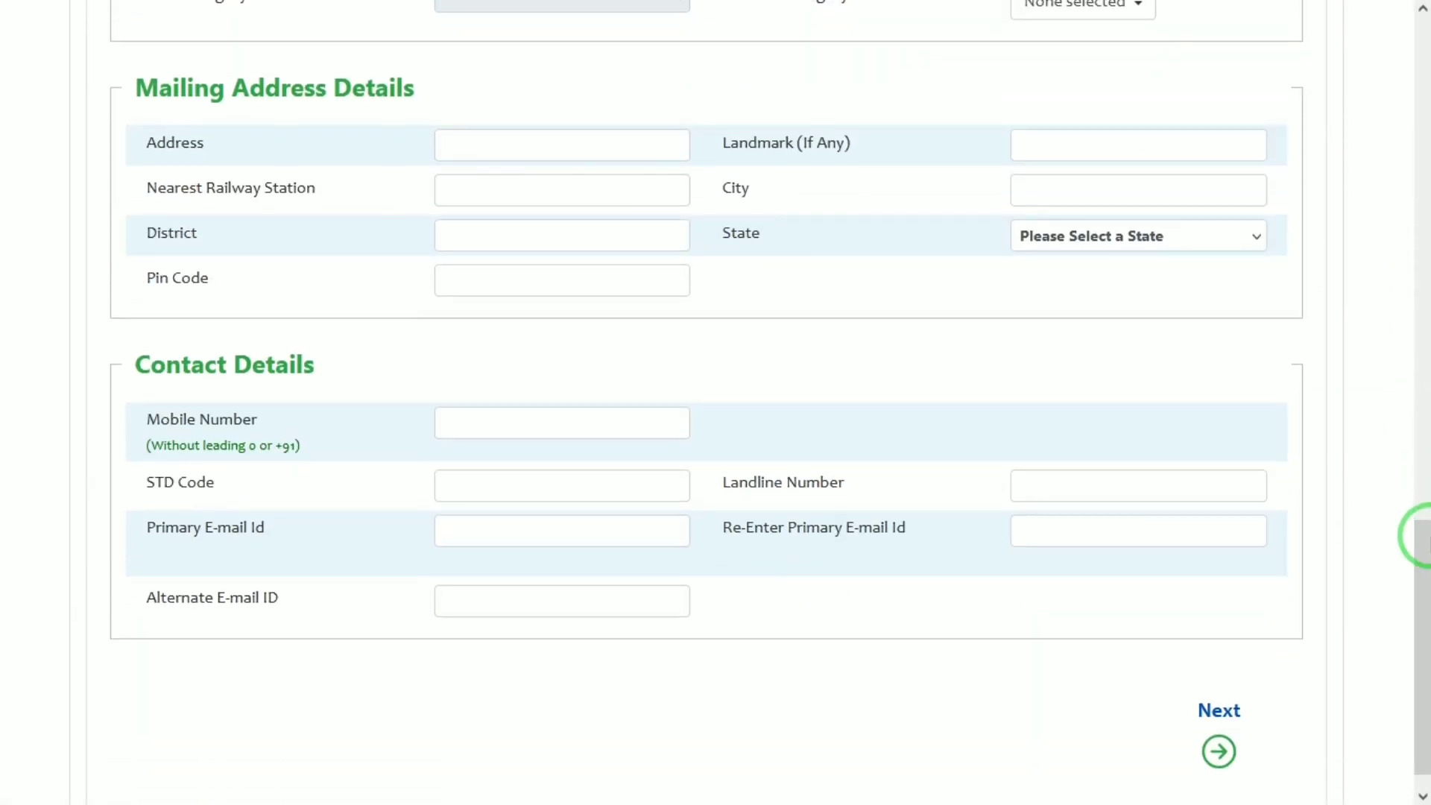
Type the mailing address, nearest railway station, city and district
{"action": "left_click", "coordinate": [480, 156]}
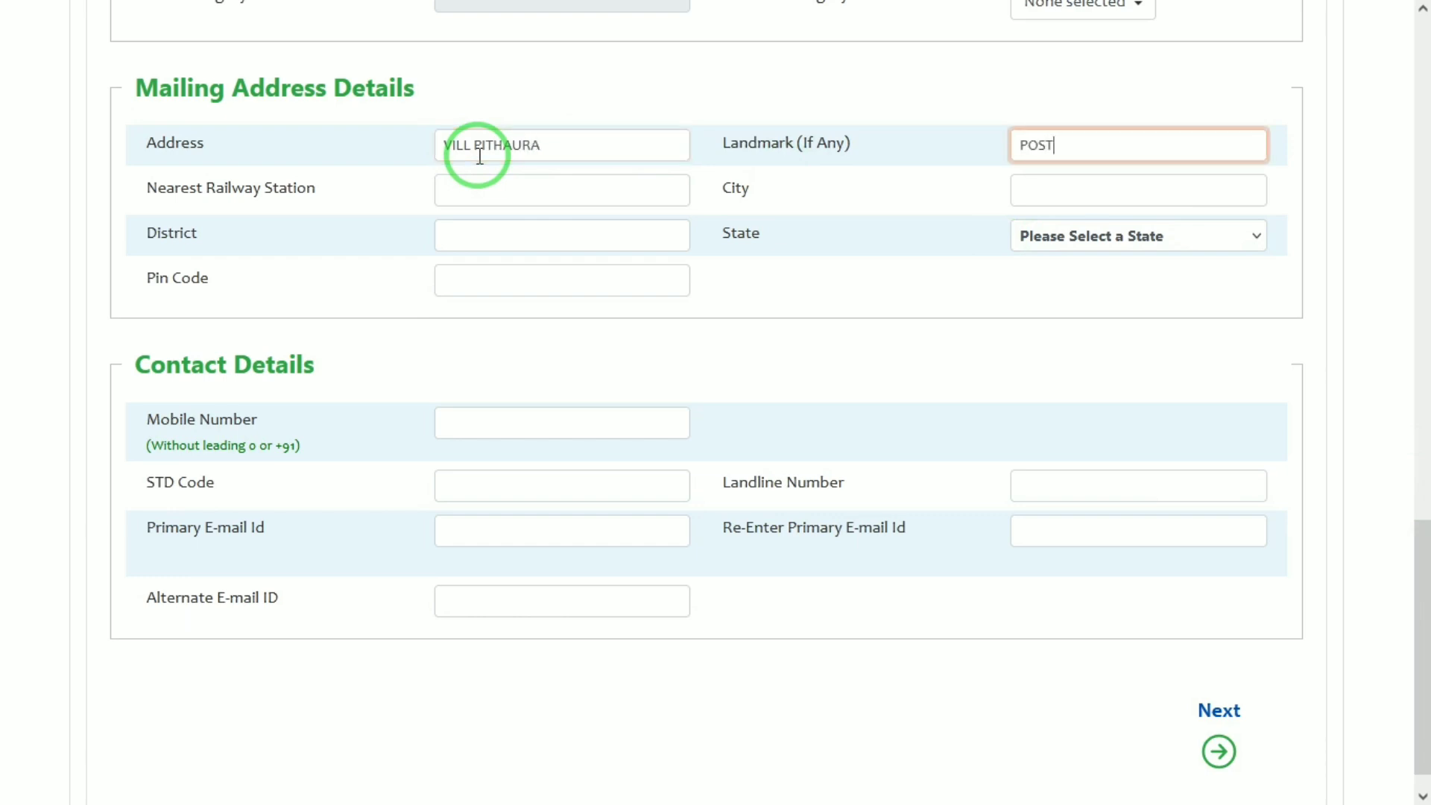
{"action": "key", "text": "Tab"}
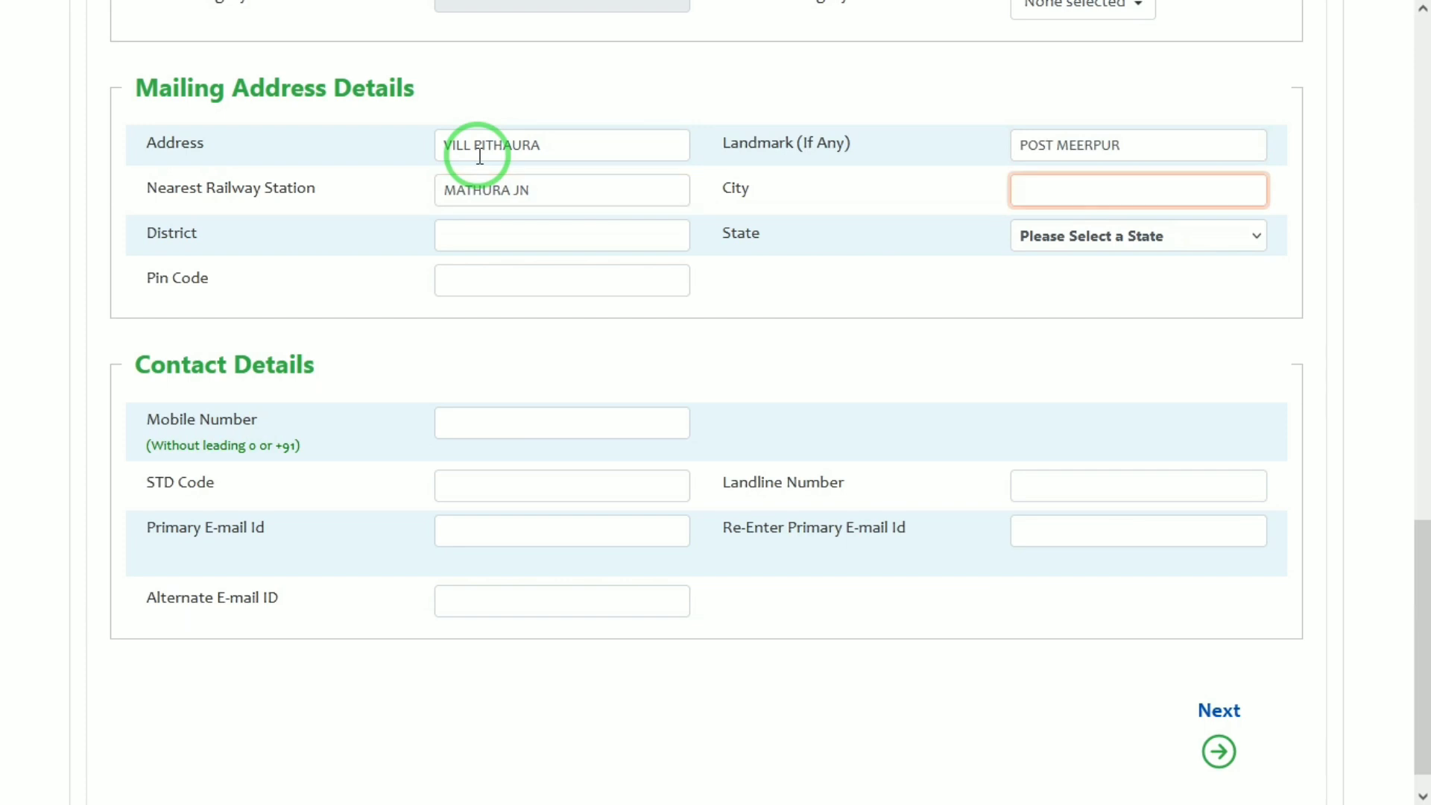
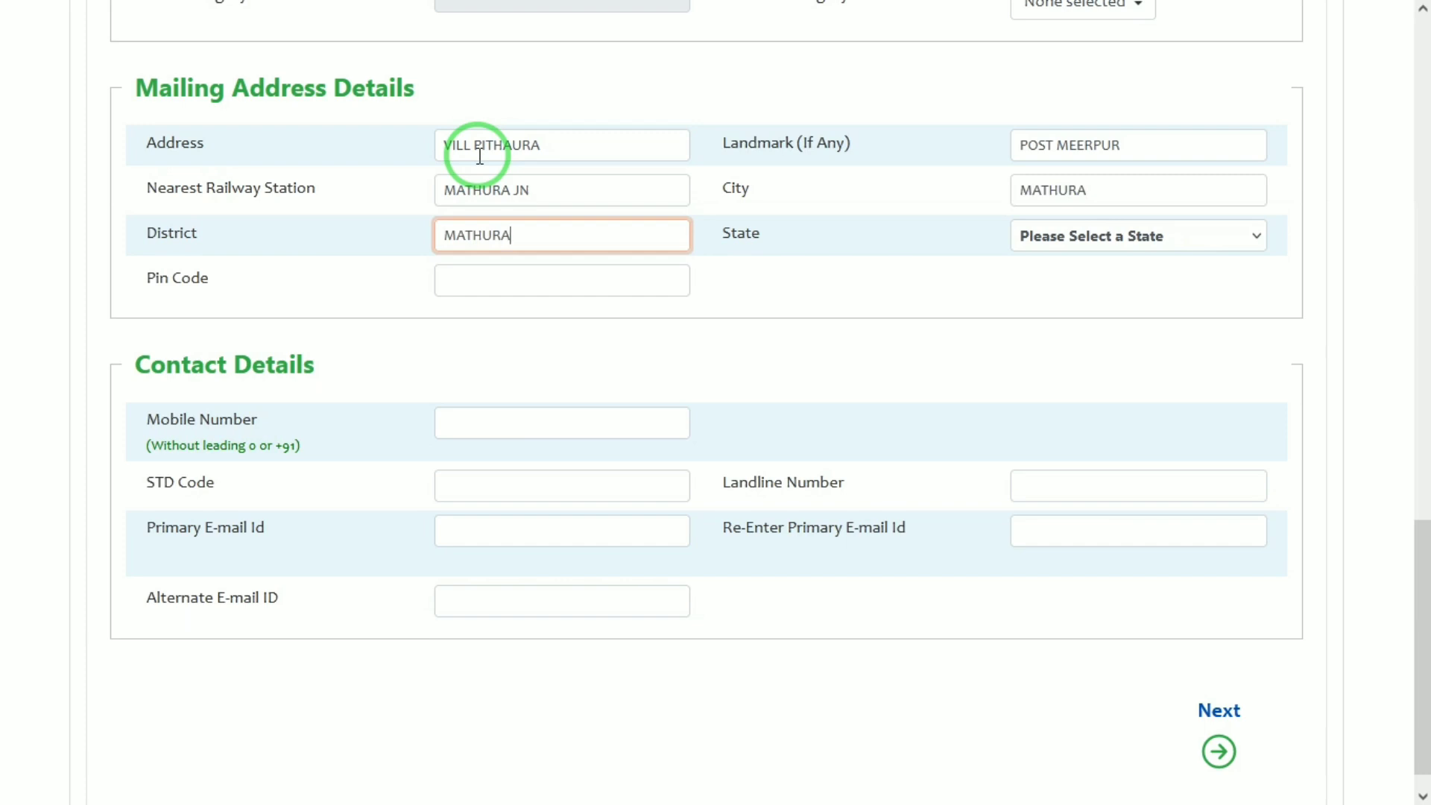
{"action": "key", "text": "Tab"}
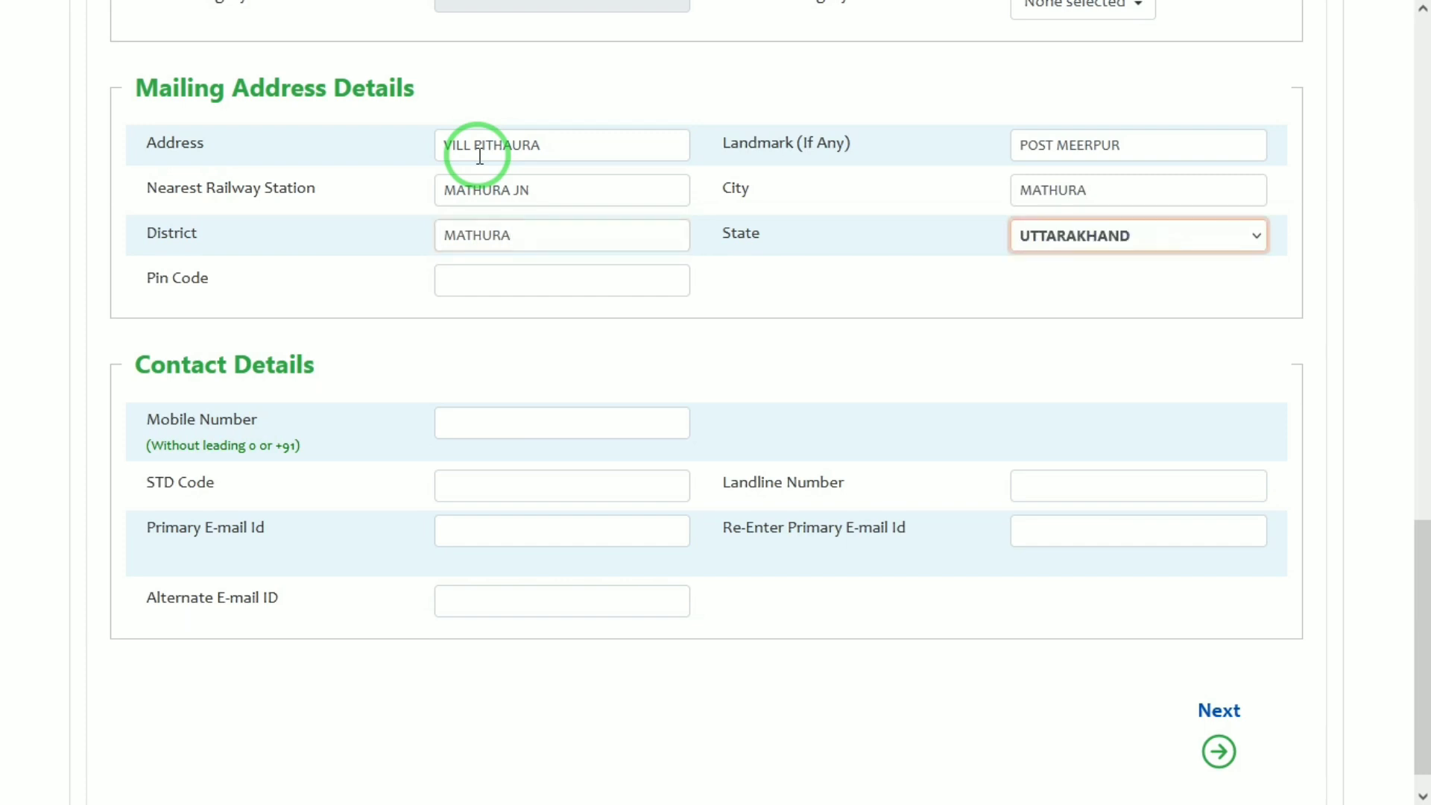
{"action": "key", "text": "Tab"}
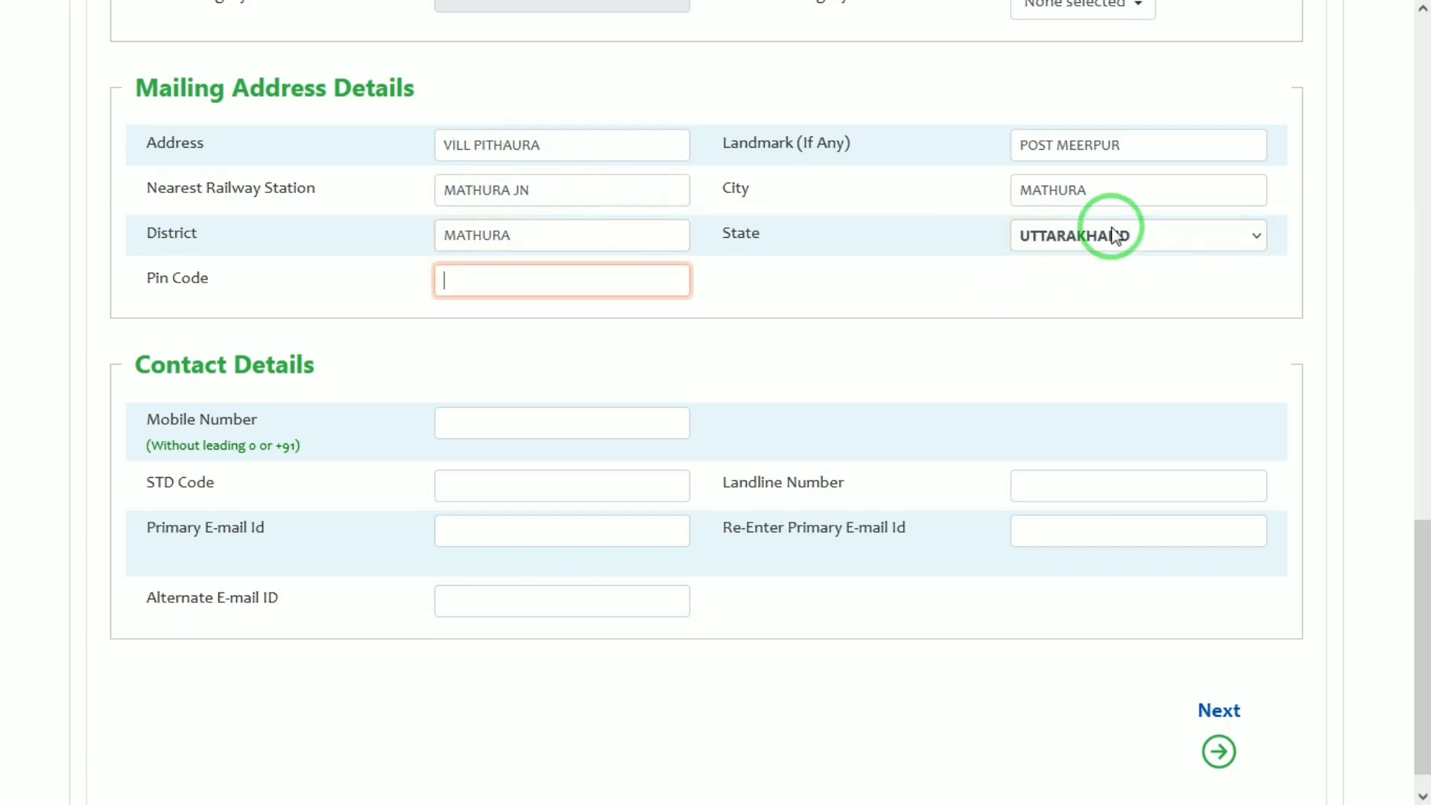
Correct the mailing address state to UTTAR PRADESH and move on to the pin code
{"action": "left_click", "coordinate": [1113, 236]}
{"action": "key", "text": "Down"}
{"action": "key", "text": "Return"}
{"action": "left_click", "coordinate": [518, 298]}
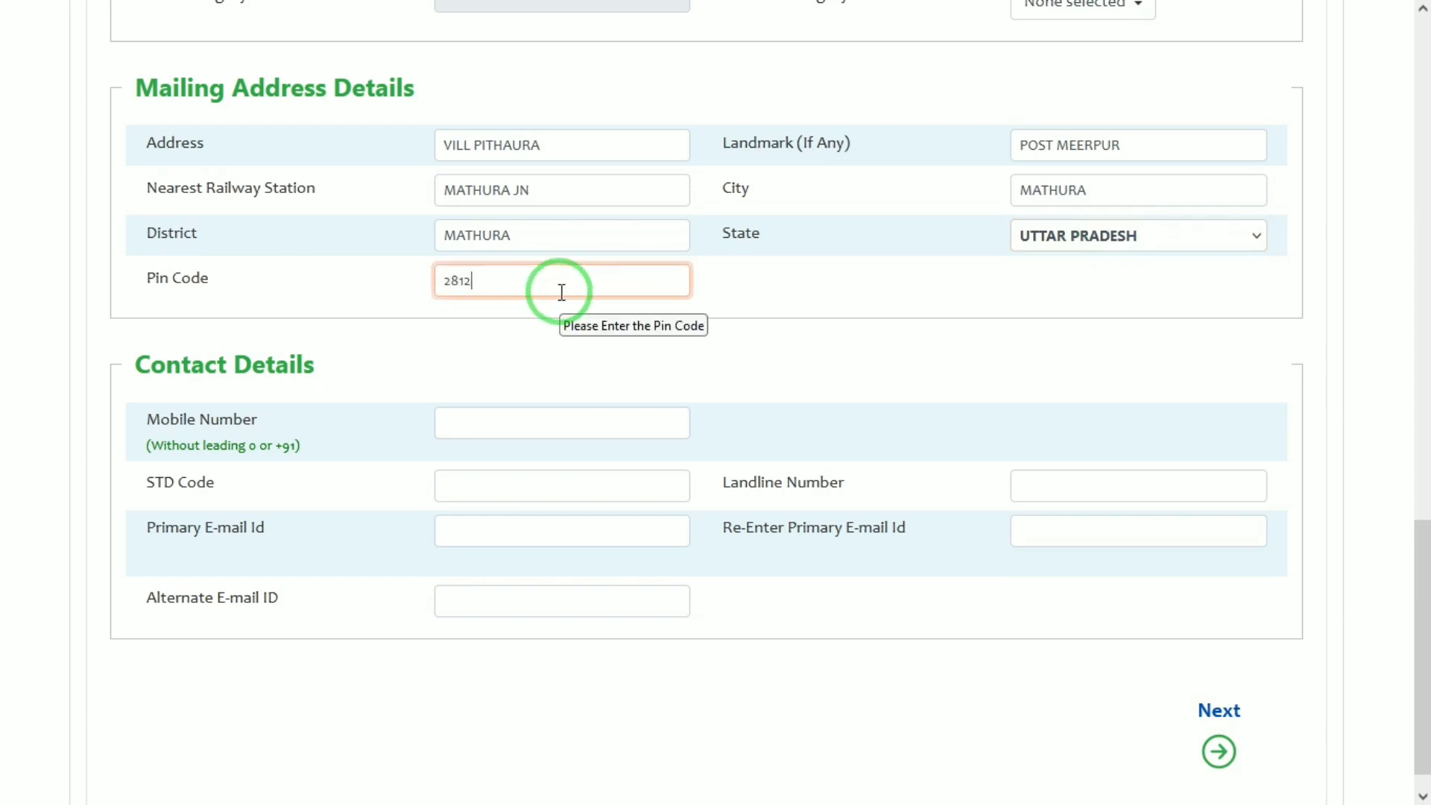
{"action": "key", "text": "Tab"}
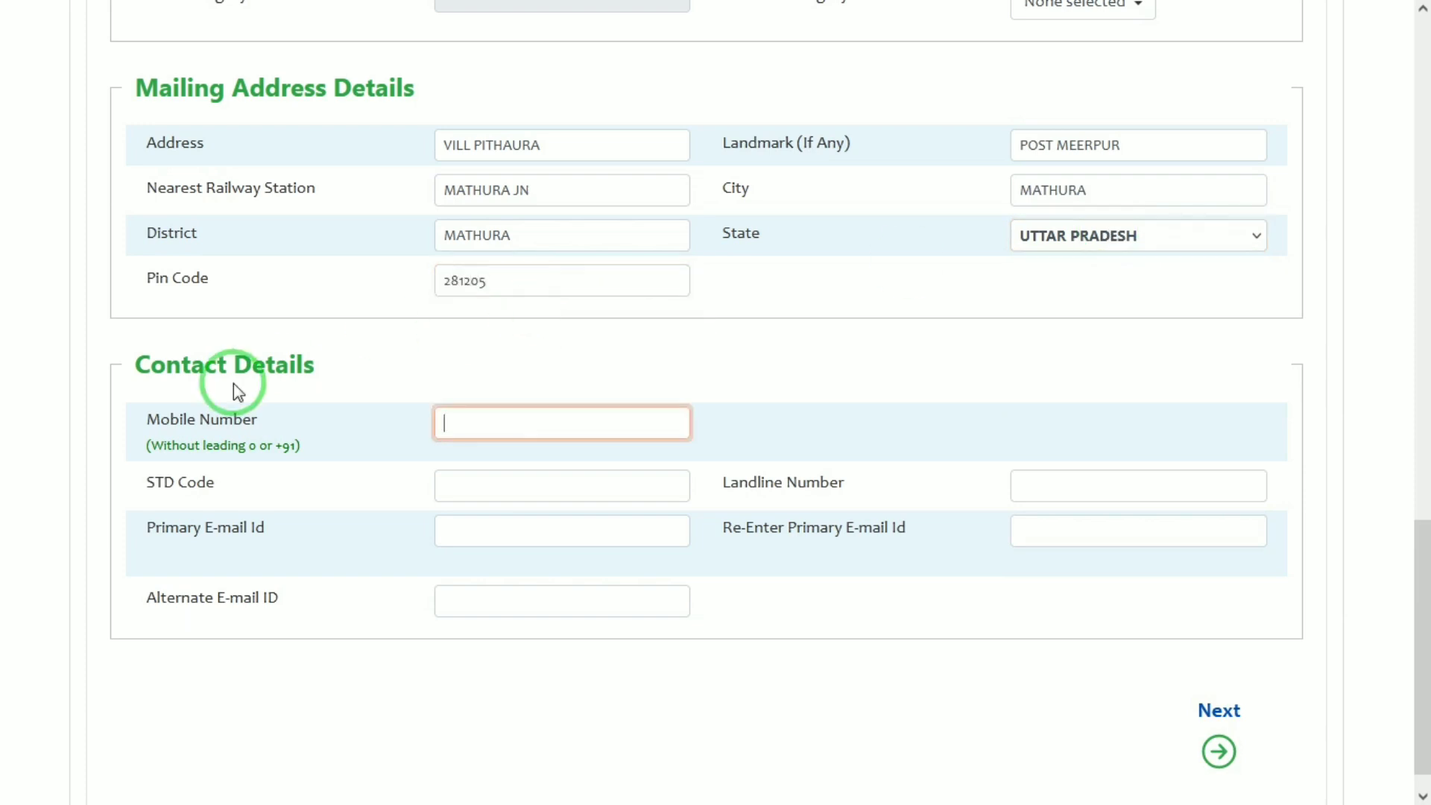
Check the mobile number and primary e-mail entries, then proceed to Qualification Details
{"action": "left_click_drag", "start_coordinate": [206, 367], "coordinate": [337, 378]}
{"action": "left_click", "coordinate": [337, 379]}
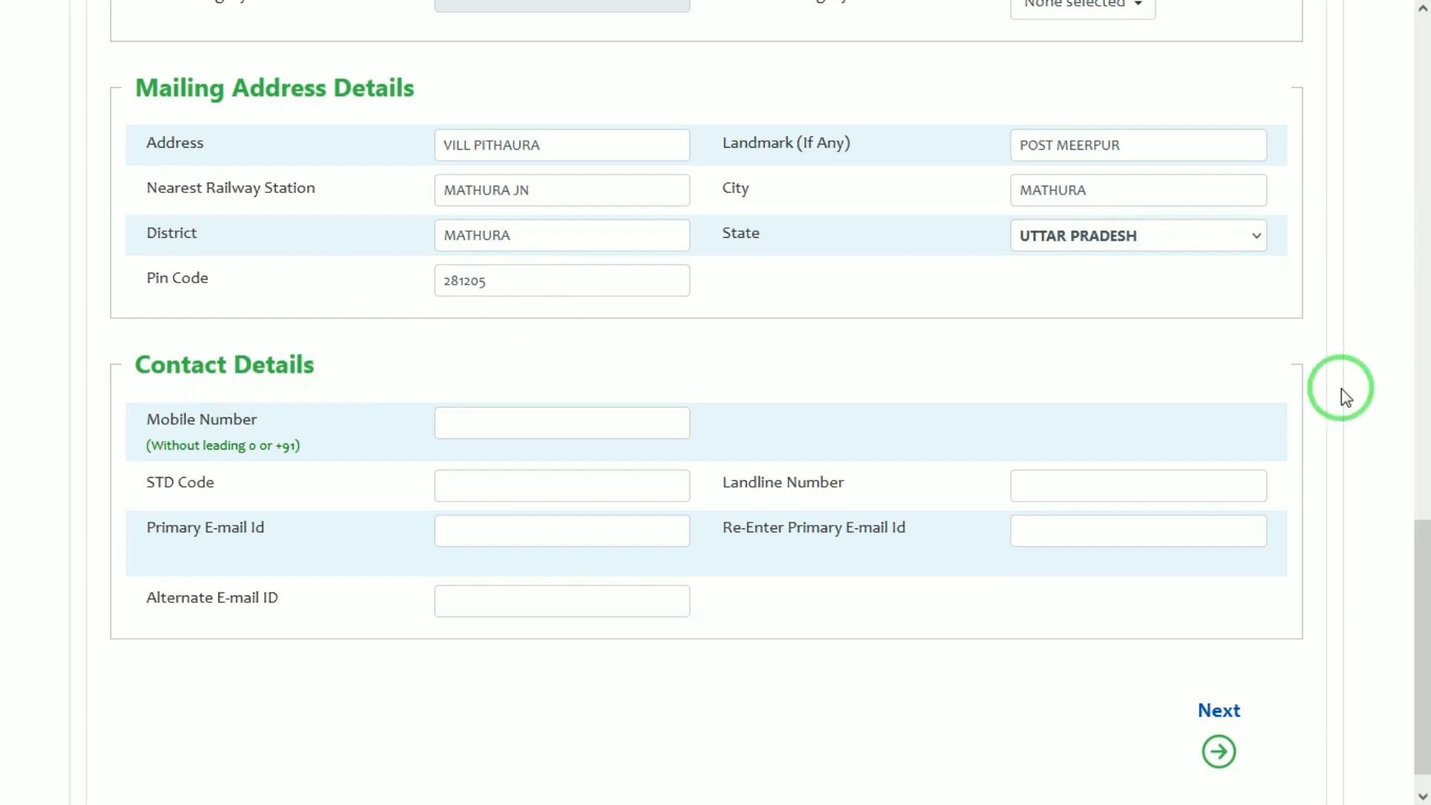
{"action": "left_click_drag", "start_coordinate": [1427, 588], "coordinate": [1427, 602]}
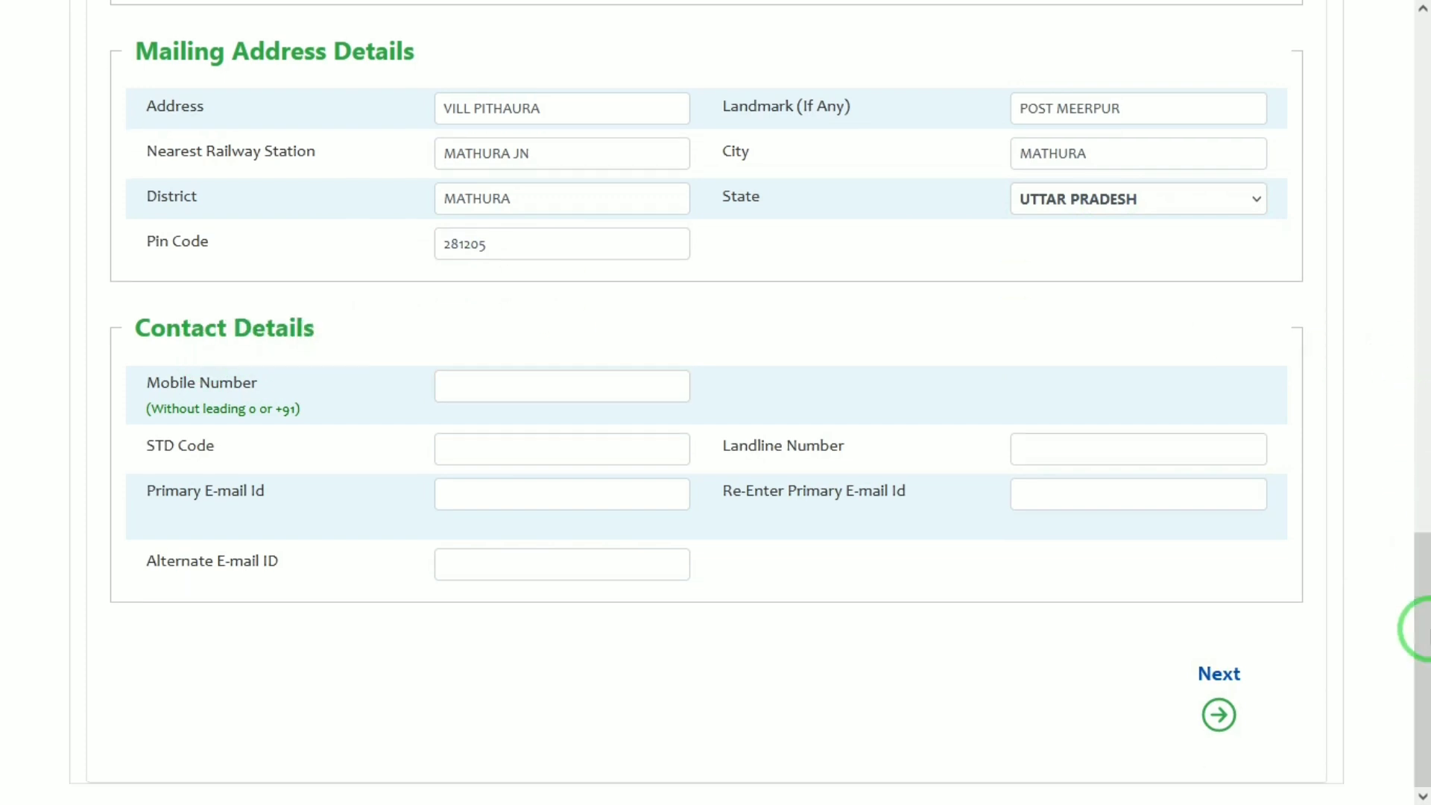
{"action": "left_click", "coordinate": [673, 381]}
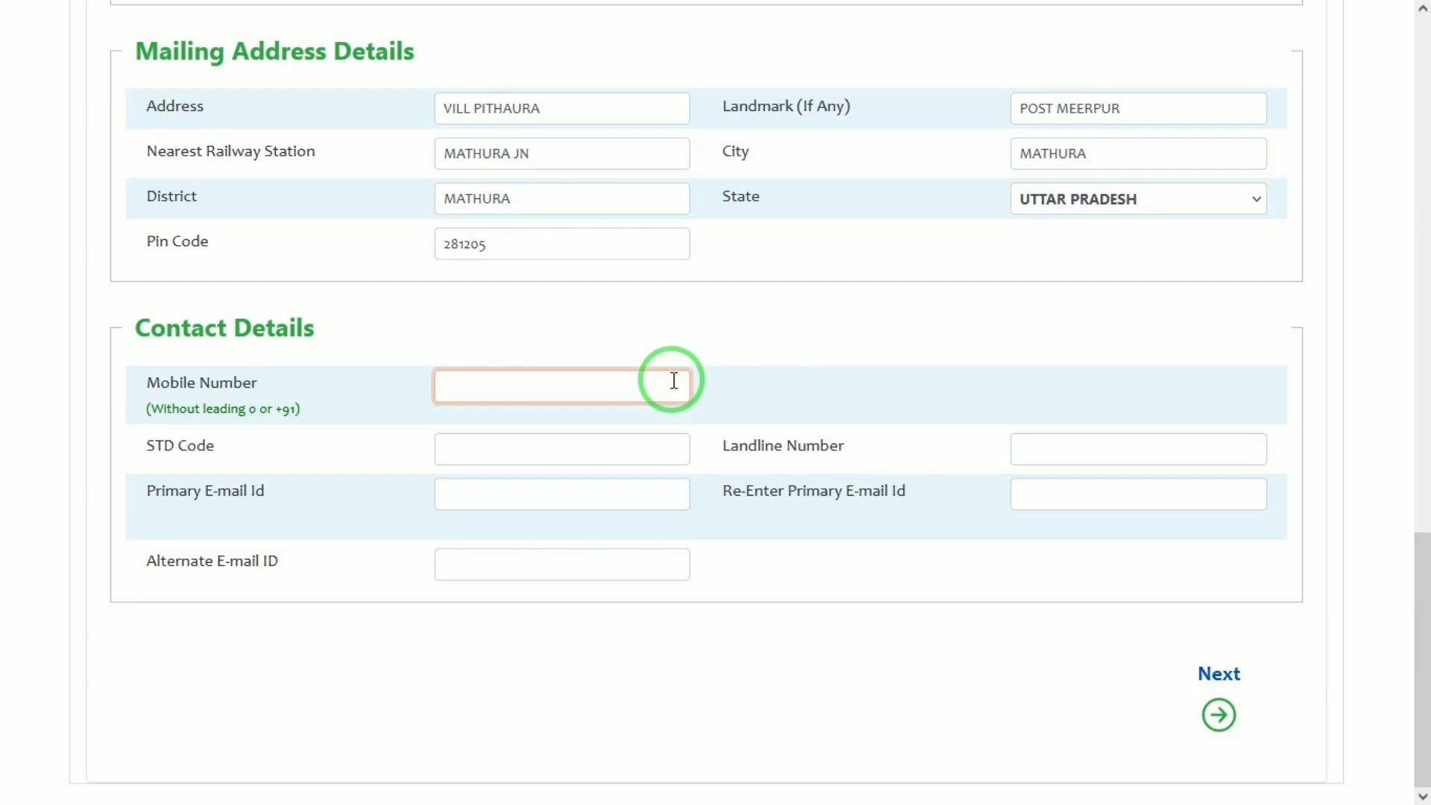
{"action": "left_click", "coordinate": [541, 499]}
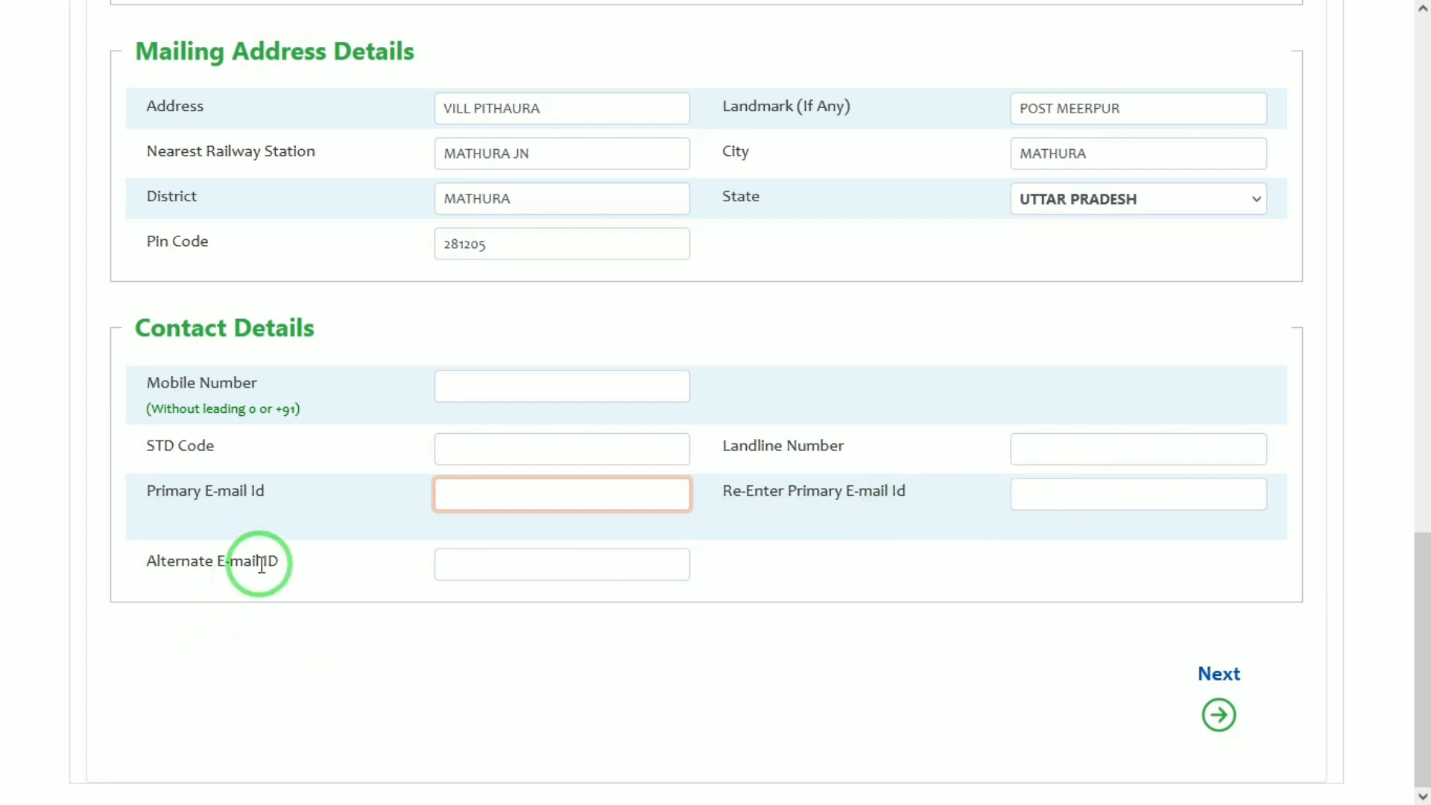
{"action": "left_click", "coordinate": [240, 557]}
{"action": "left_click_drag", "start_coordinate": [240, 558], "coordinate": [304, 565]}
{"action": "left_click", "coordinate": [307, 568]}
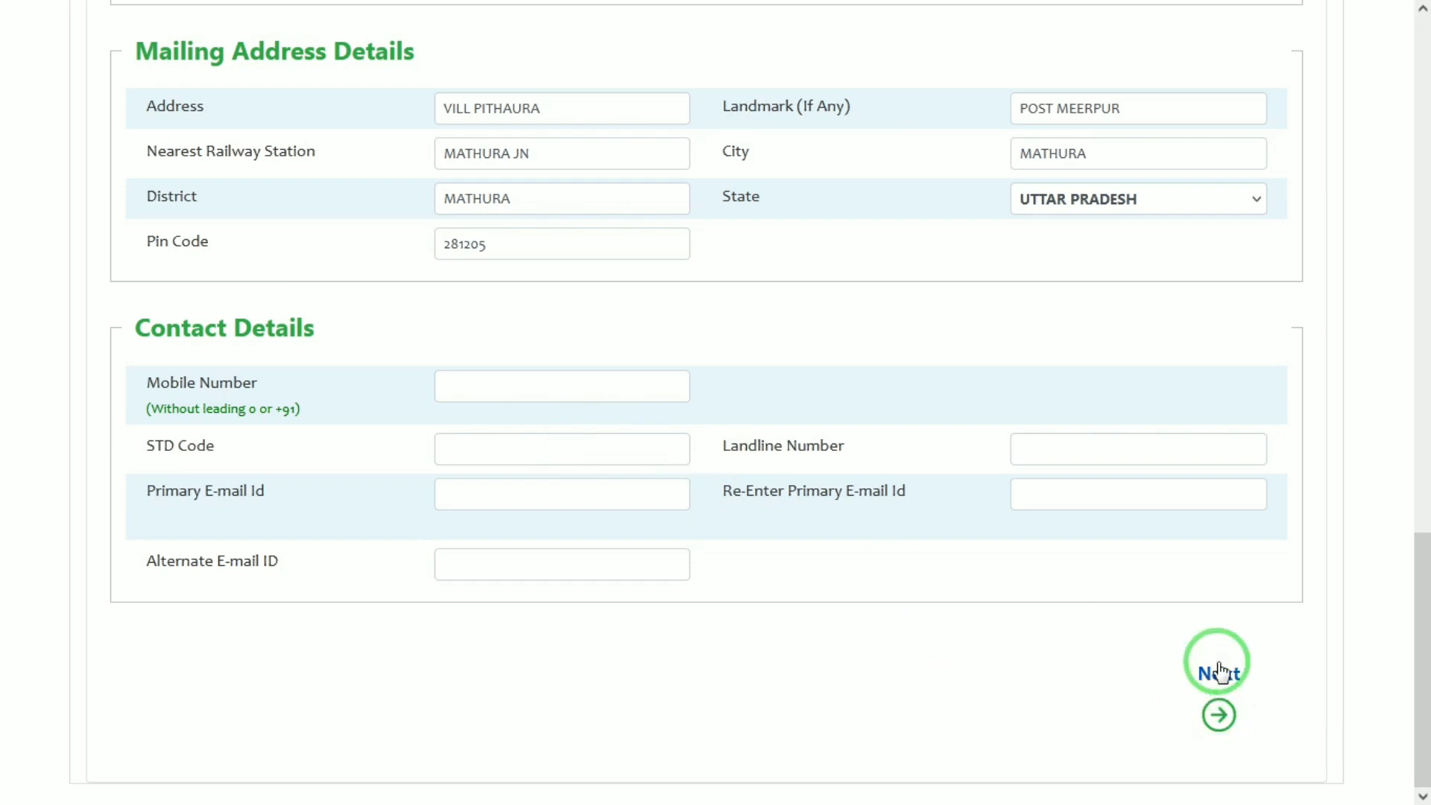
{"action": "left_click", "coordinate": [1219, 672]}
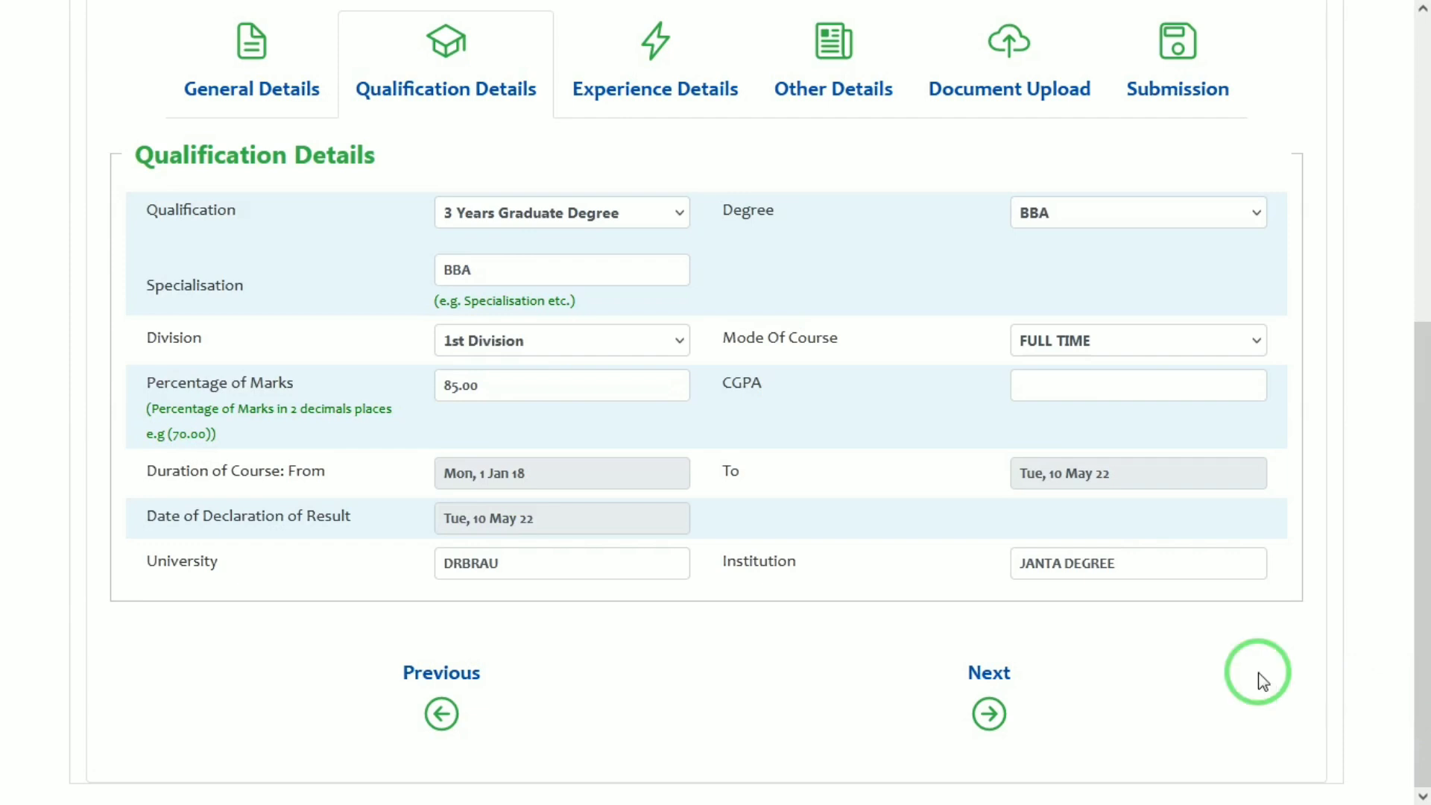
Keep 3 Years Graduate Degree as the qualification and BBA as the degree
{"action": "left_click", "coordinate": [504, 216]}
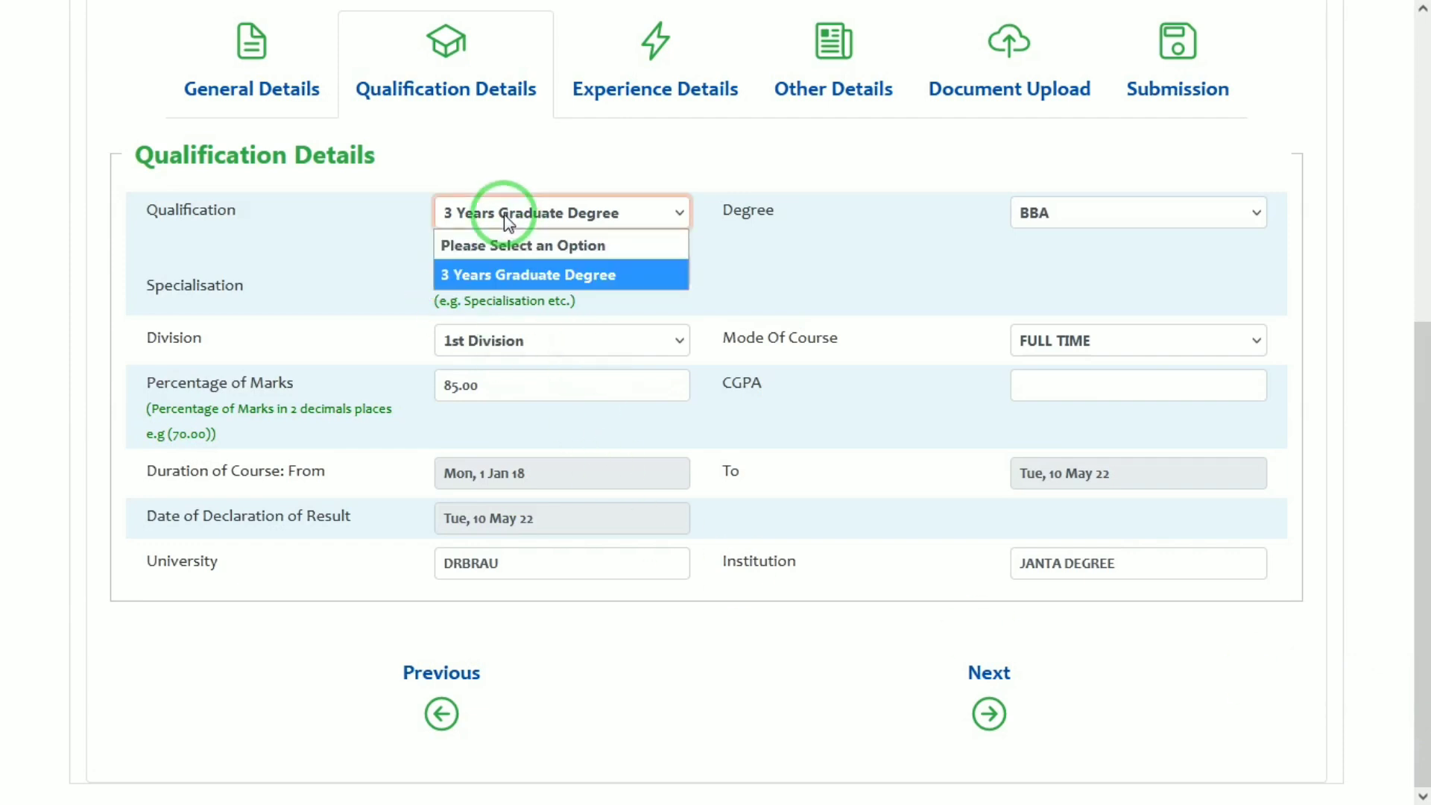
{"action": "left_click", "coordinate": [889, 241]}
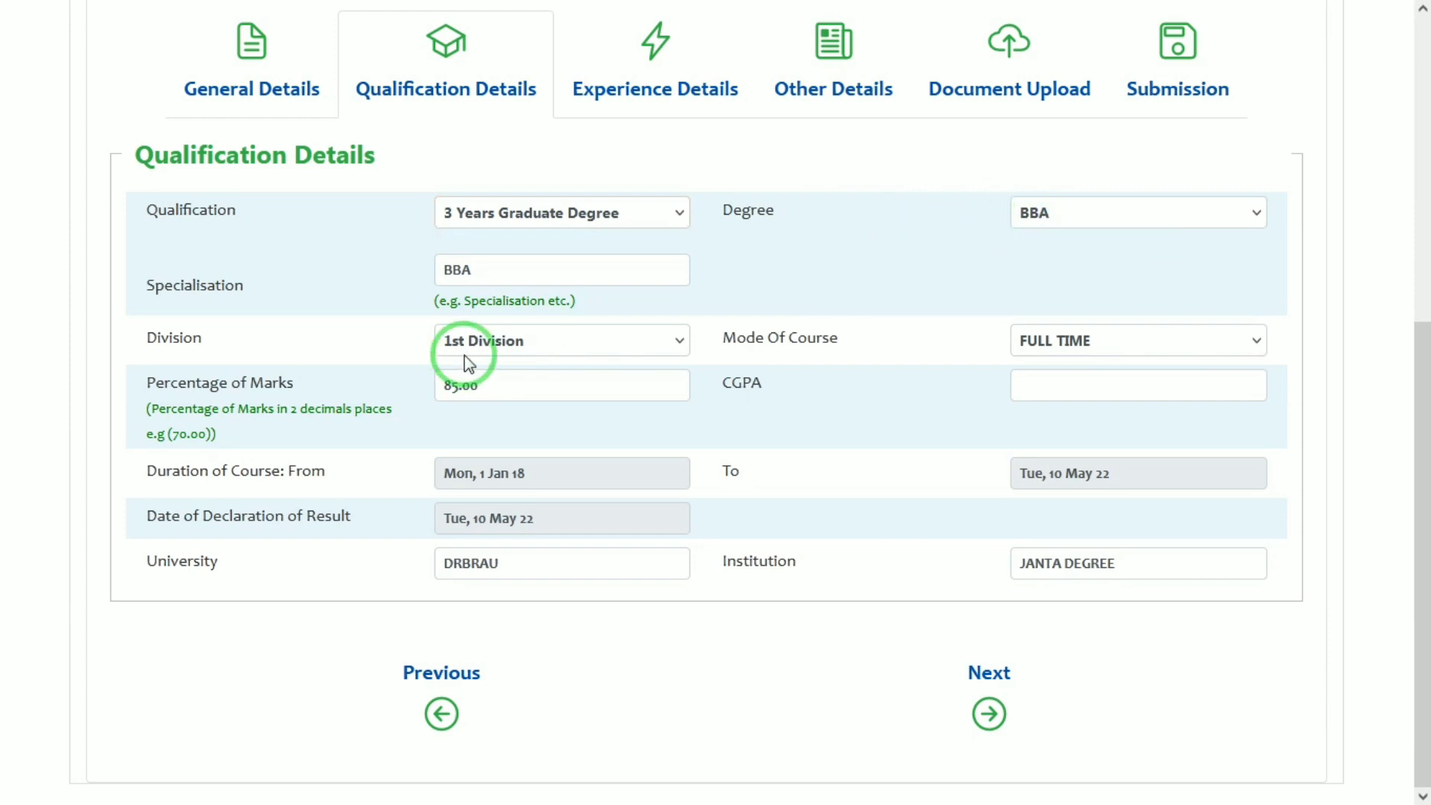
{"action": "double_click", "coordinate": [159, 297]}
{"action": "left_click", "coordinate": [319, 281]}
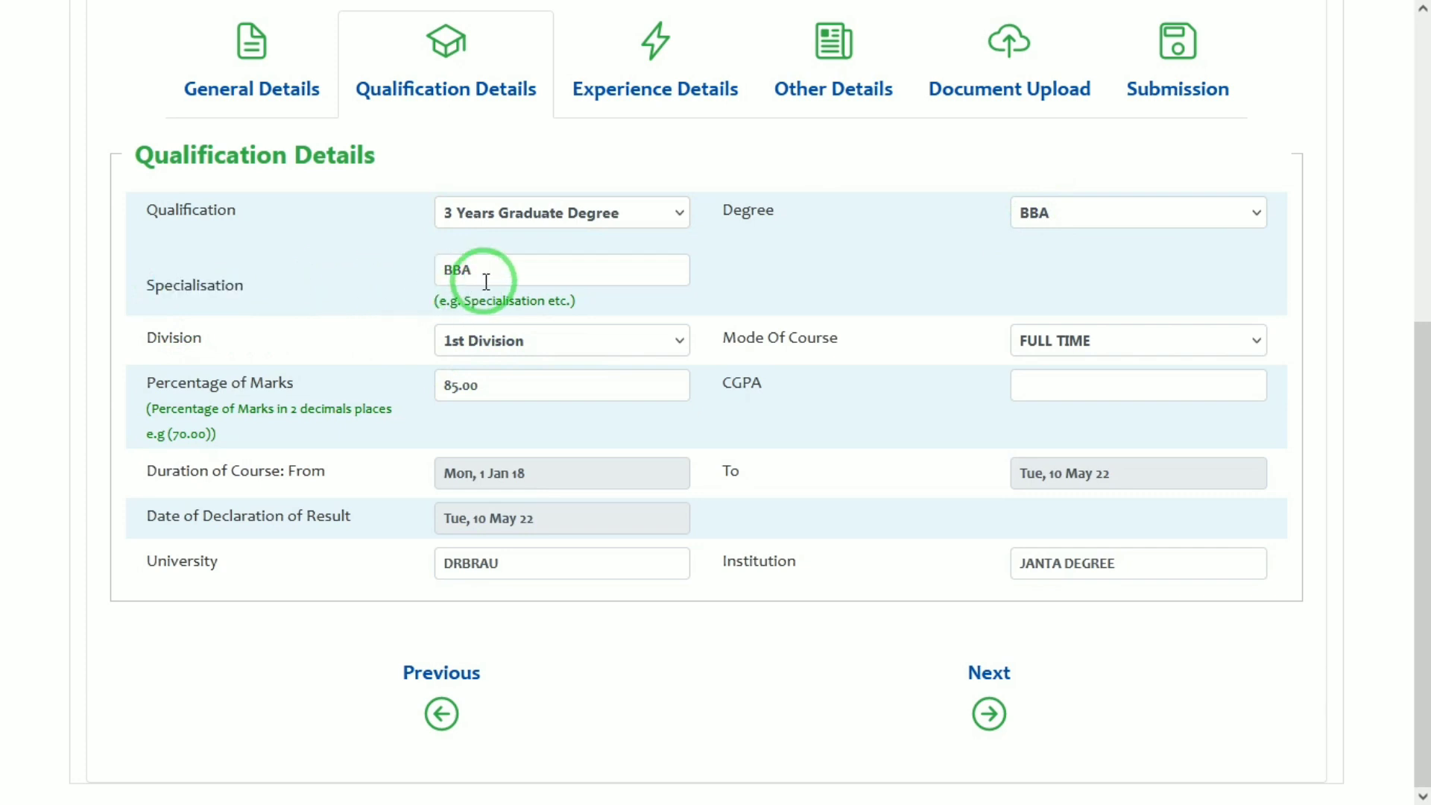
{"action": "left_click", "coordinate": [1042, 216]}
{"action": "left_click", "coordinate": [1040, 215]}
Keep 1st Division and FULL TIME course mode, then proceed to Experience Details
{"action": "left_click", "coordinate": [508, 342]}
{"action": "left_click", "coordinate": [508, 343]}
{"action": "left_click", "coordinate": [507, 343]}
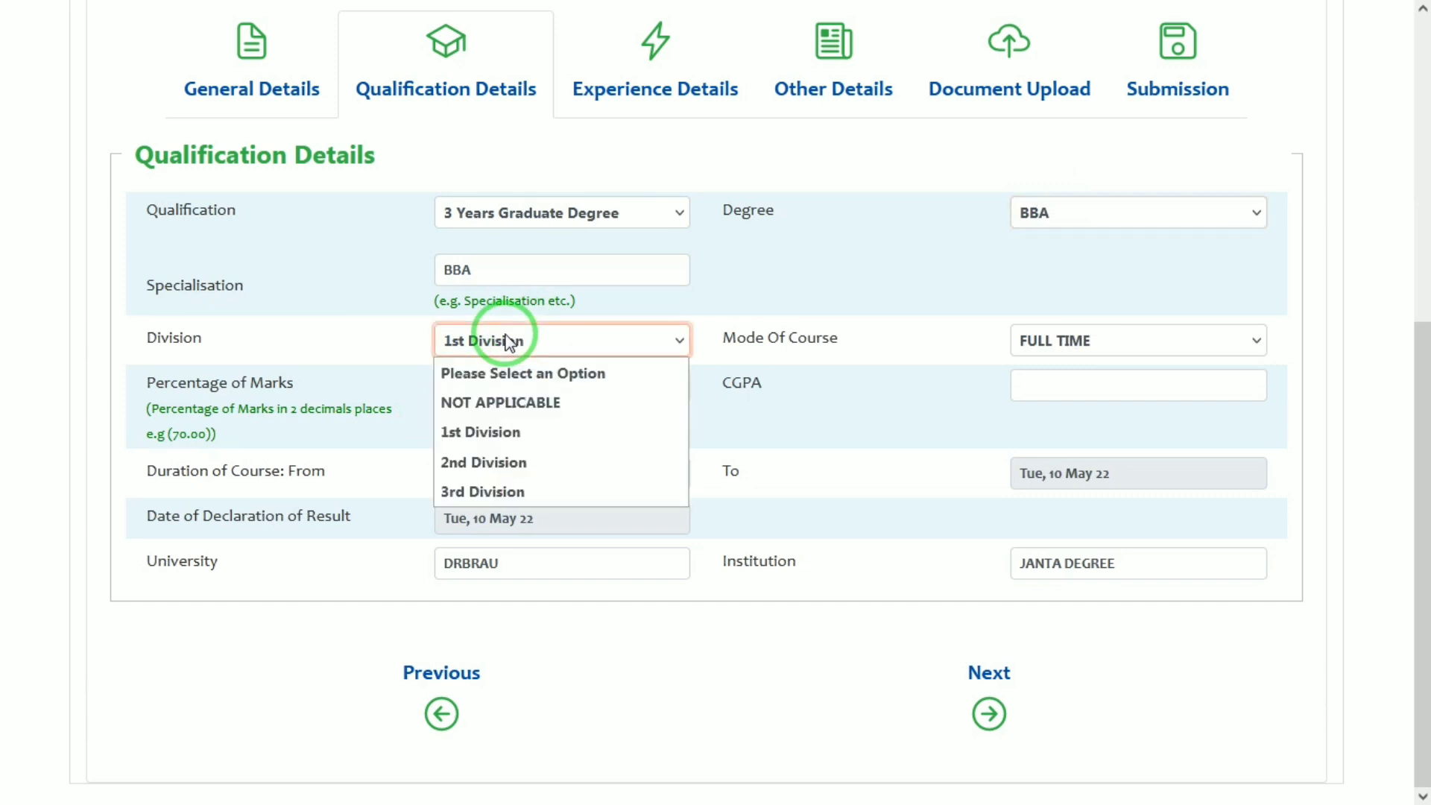
{"action": "left_click", "coordinate": [508, 343]}
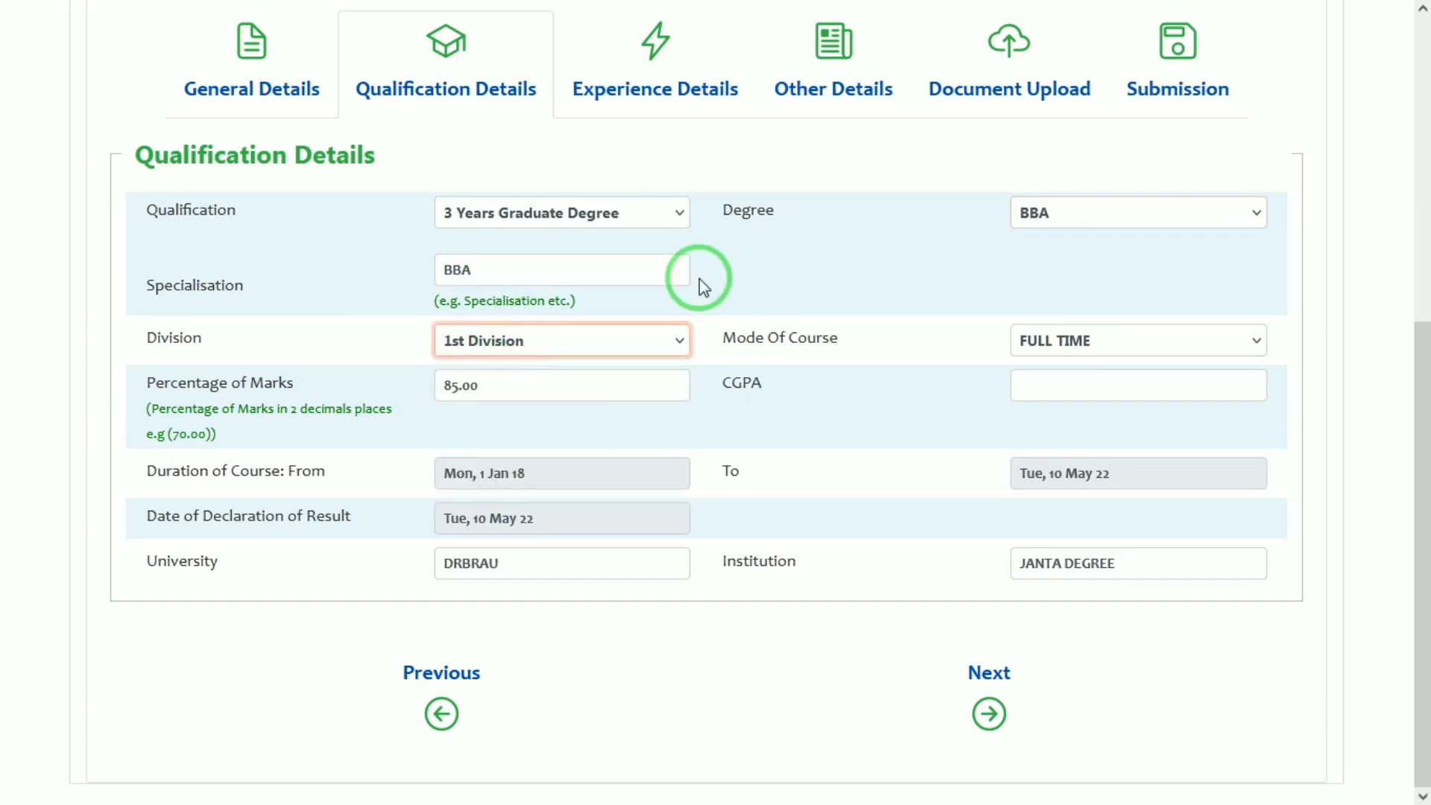
{"action": "left_click", "coordinate": [1052, 342]}
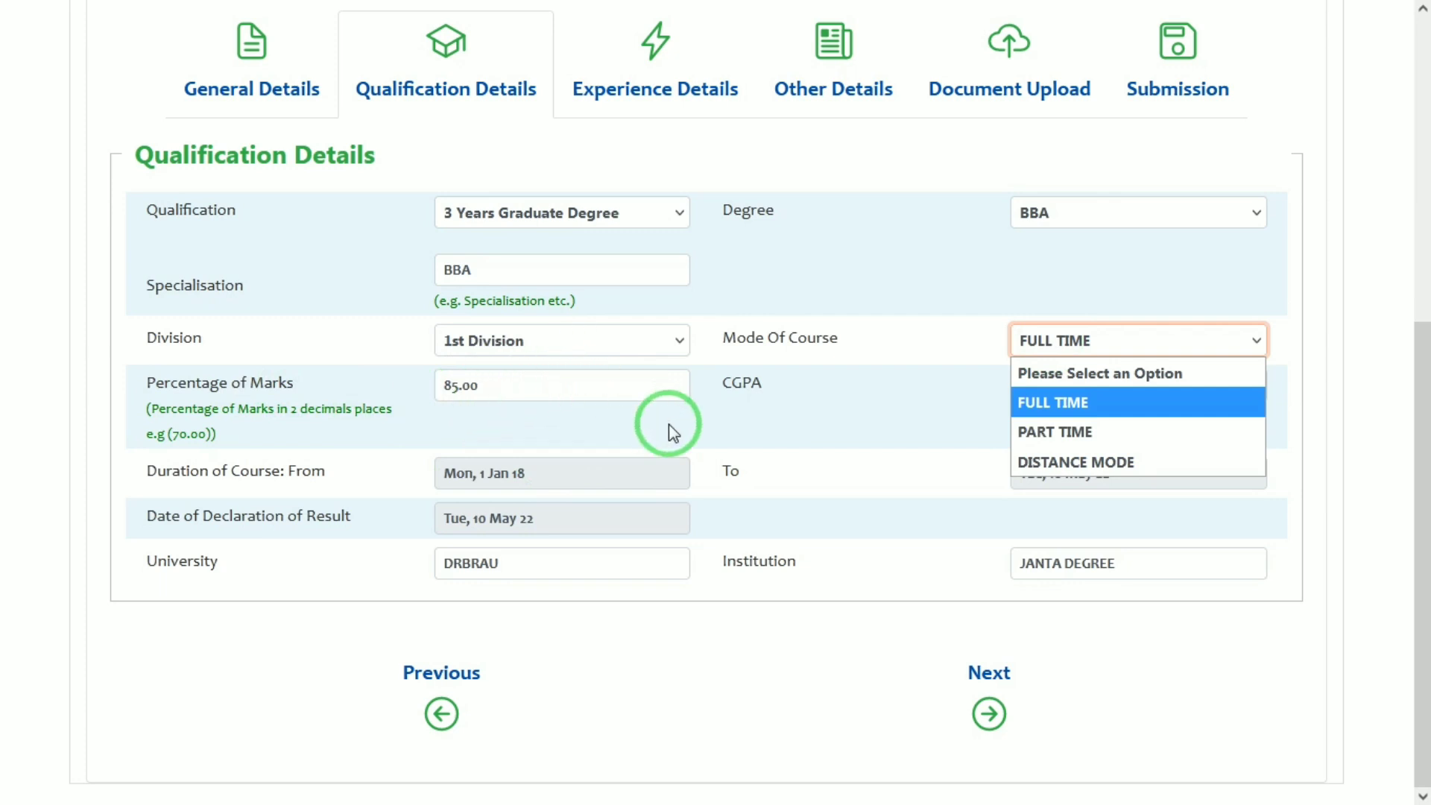
{"action": "left_click", "coordinate": [794, 414]}
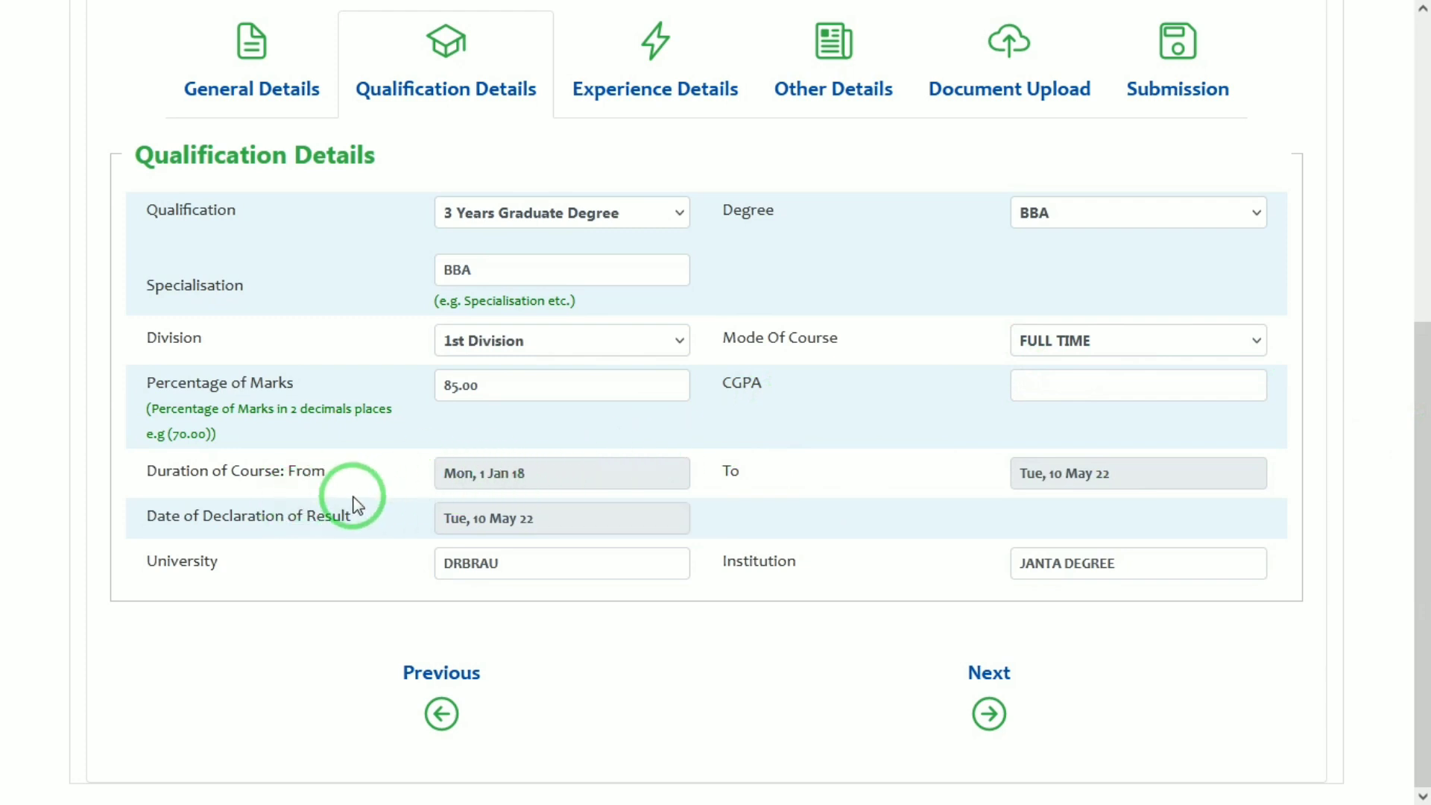
{"action": "left_click_drag", "start_coordinate": [339, 488], "coordinate": [89, 494]}
{"action": "left_click", "coordinate": [320, 471]}
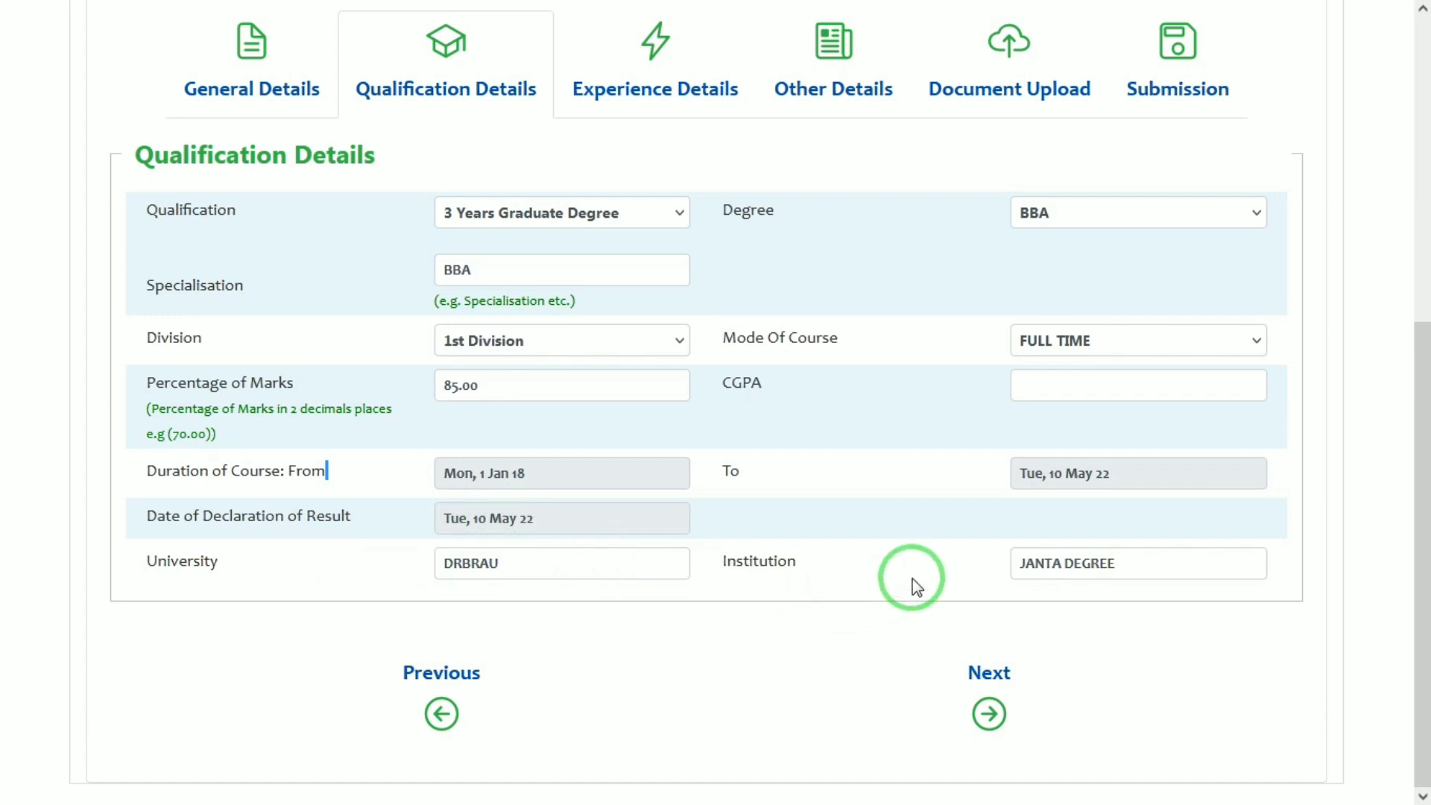
{"action": "left_click", "coordinate": [989, 712]}
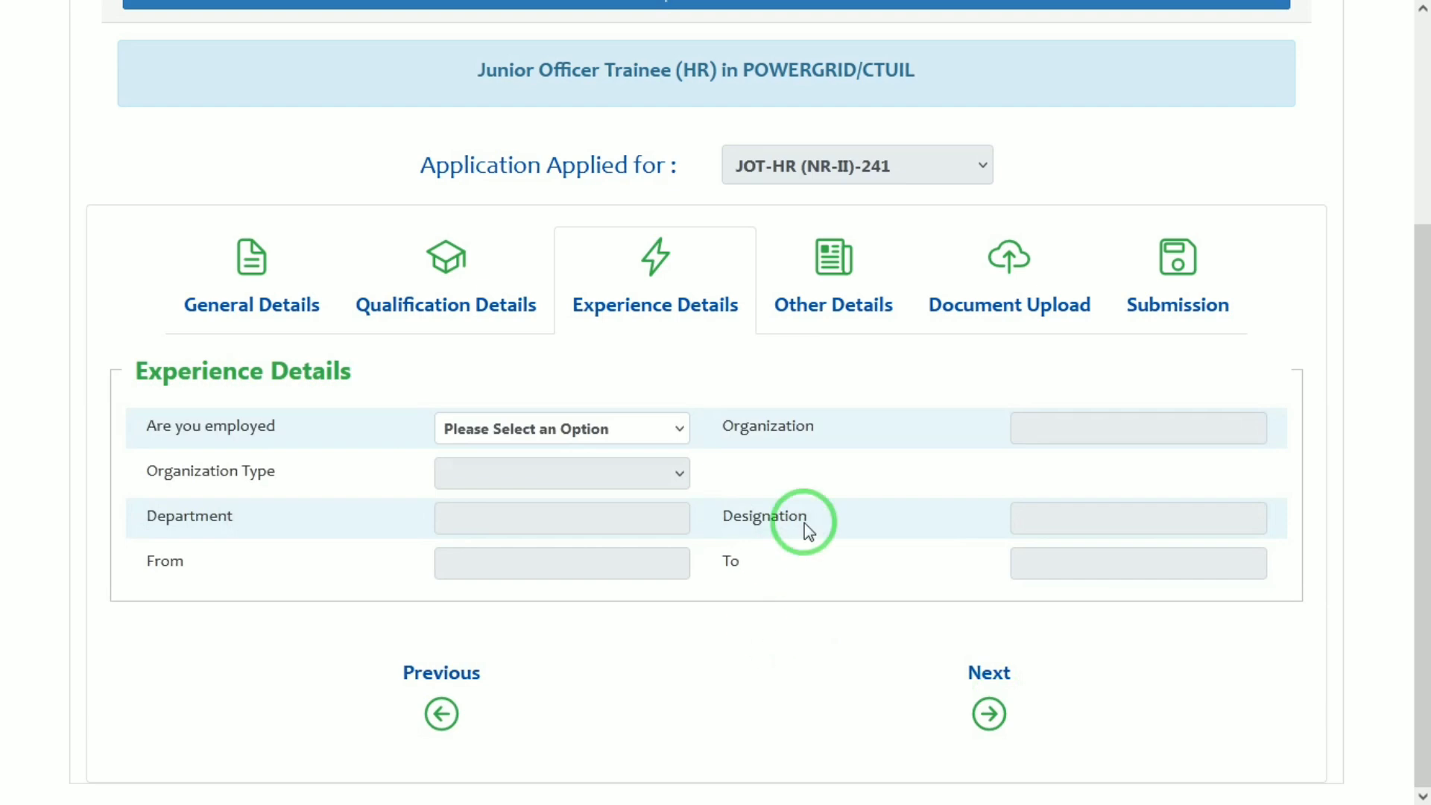
Answer NO to 'Are you employed' and continue to Other Details
{"action": "left_click", "coordinate": [660, 426]}
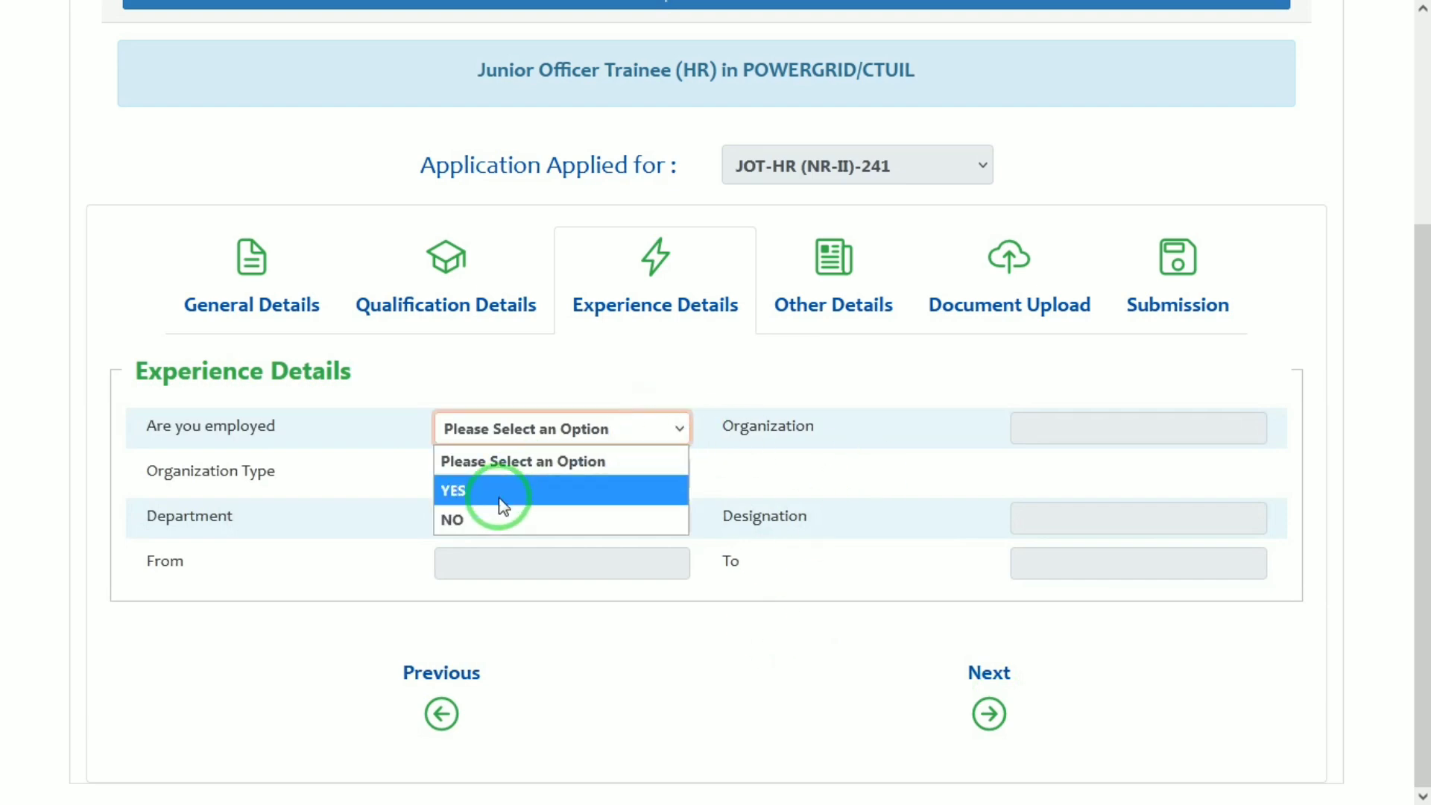
{"action": "left_click", "coordinate": [485, 519]}
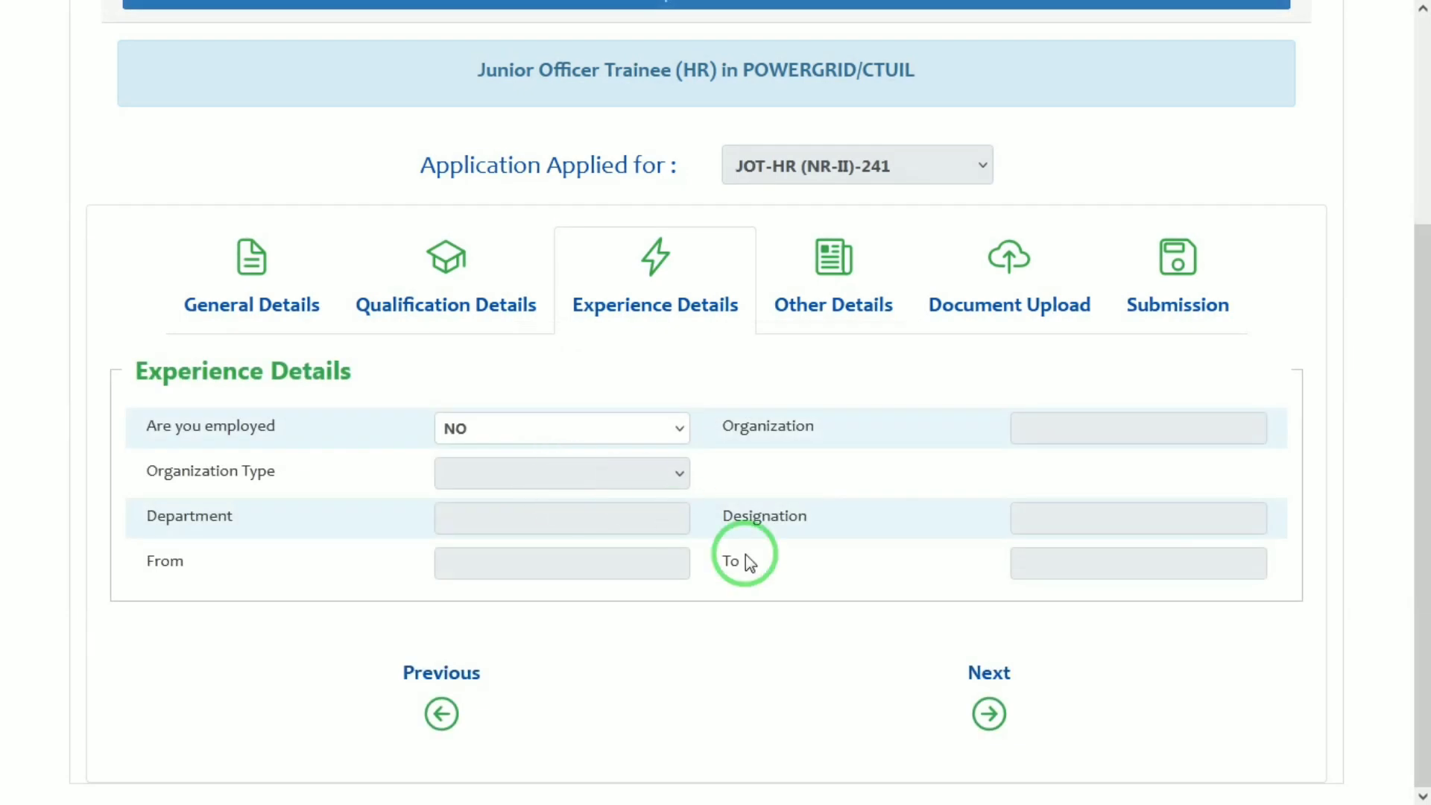
{"action": "left_click", "coordinate": [988, 712]}
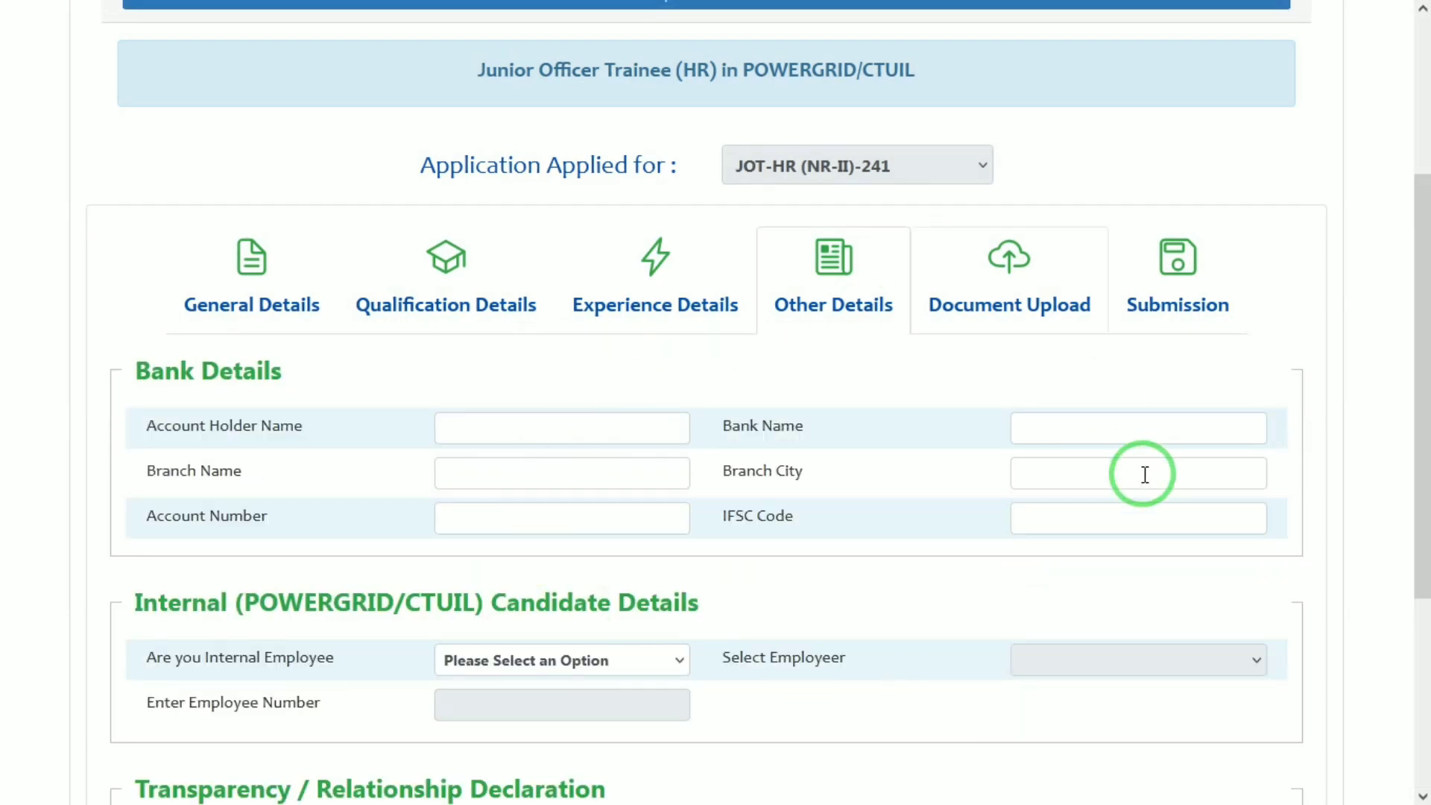
Enter the bank account holder's name and go through the account number and IFSC fields
{"action": "left_click_drag", "start_coordinate": [1420, 301], "coordinate": [1421, 351]}
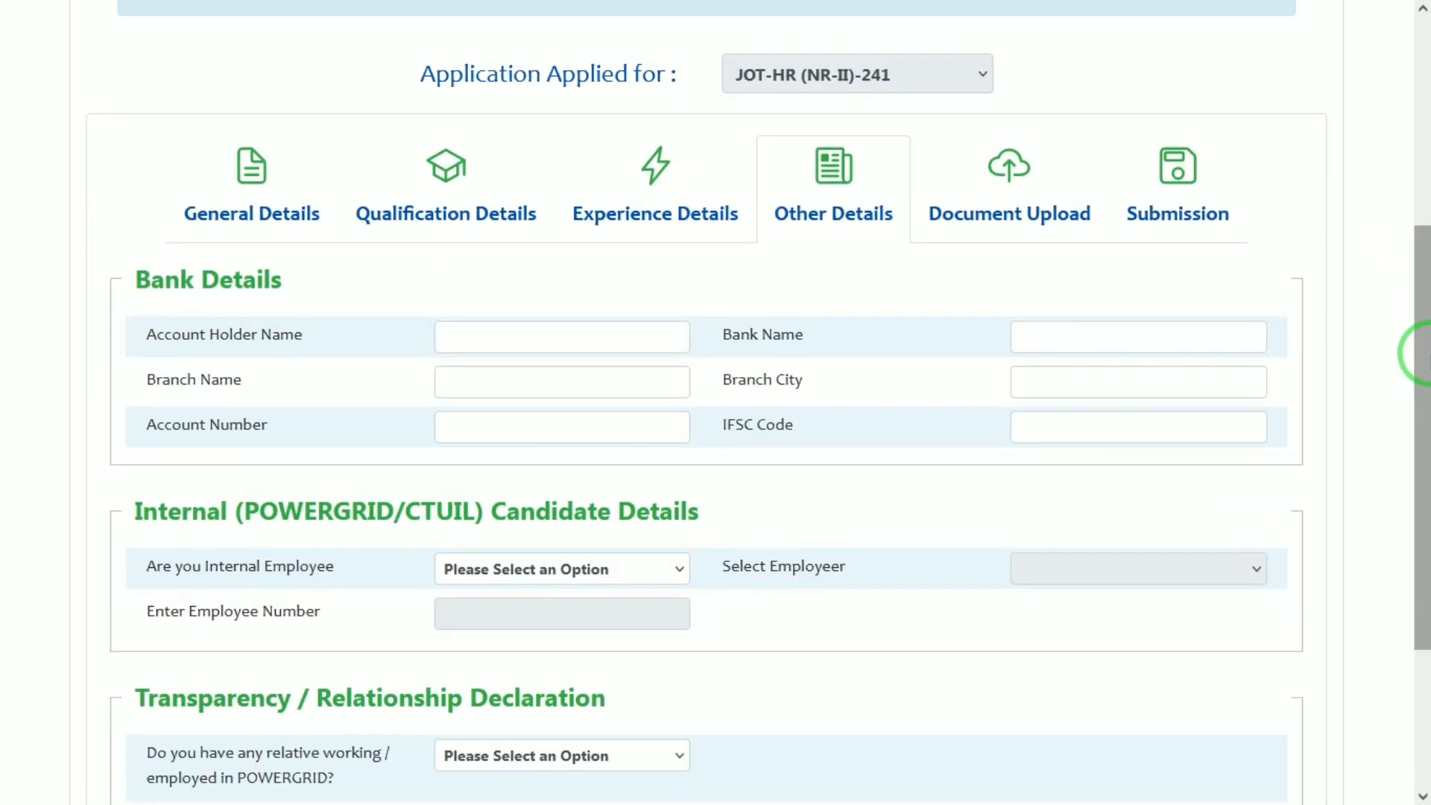
{"action": "left_click", "coordinate": [519, 335]}
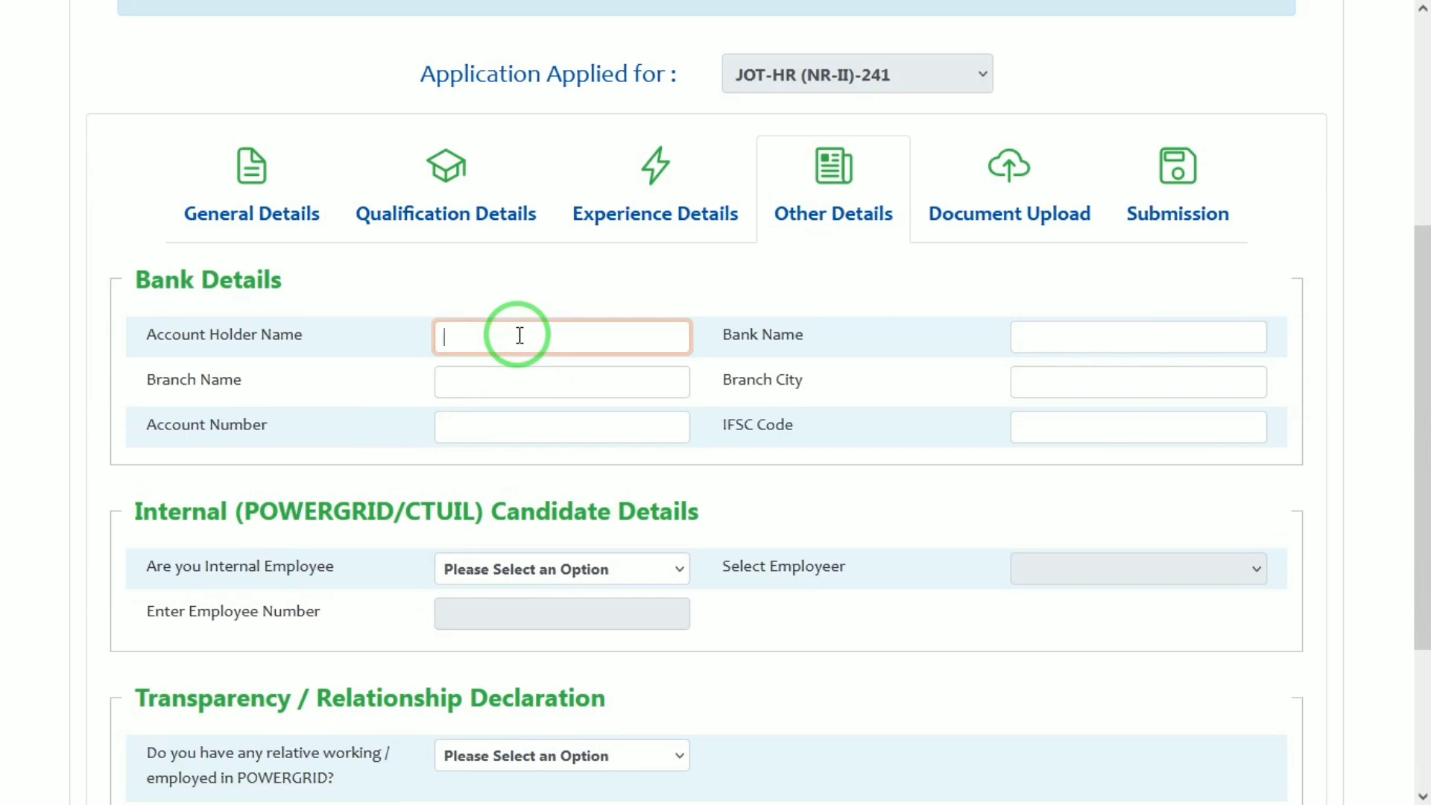
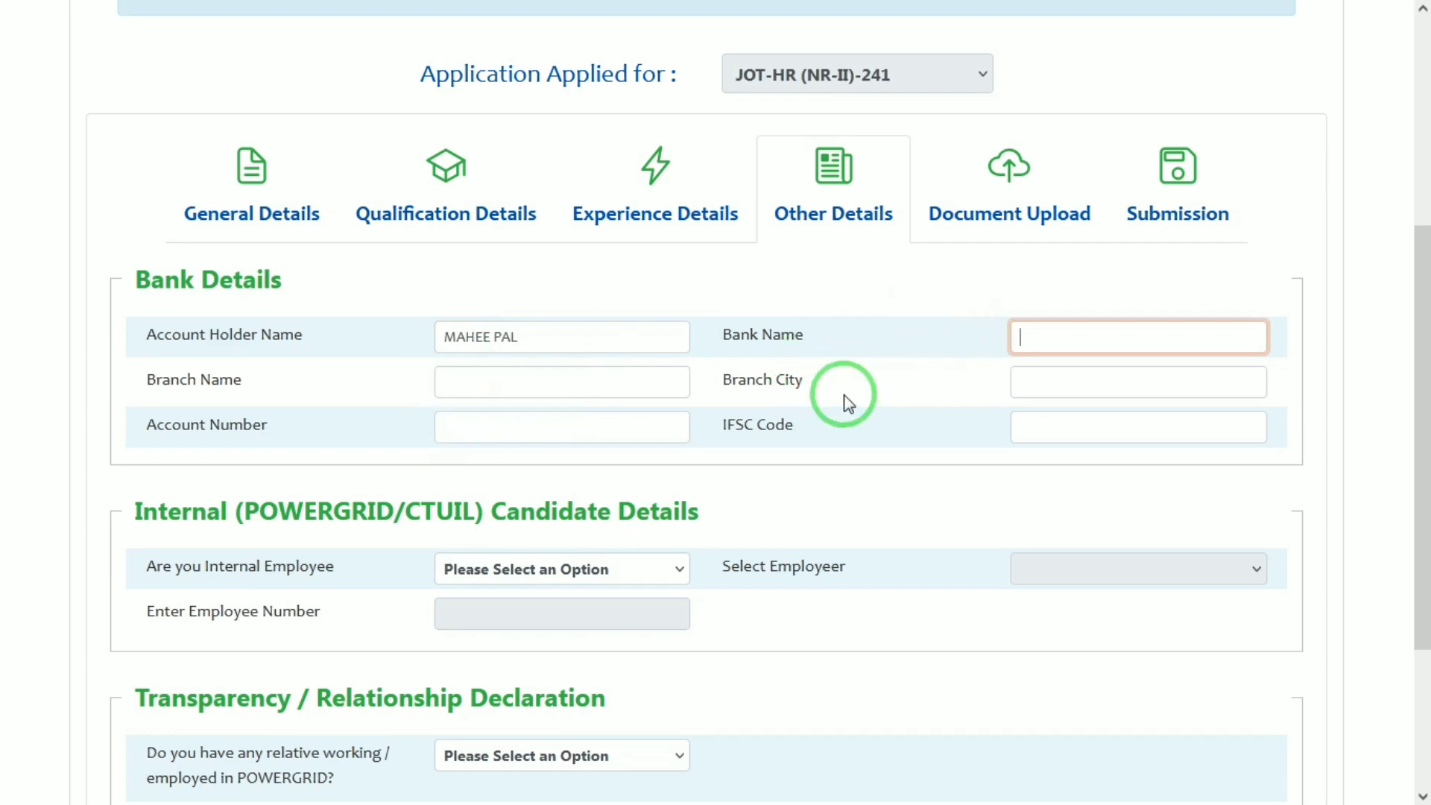
{"action": "left_click_drag", "start_coordinate": [747, 383], "coordinate": [810, 392]}
{"action": "left_click", "coordinate": [806, 387]}
{"action": "left_click", "coordinate": [476, 430]}
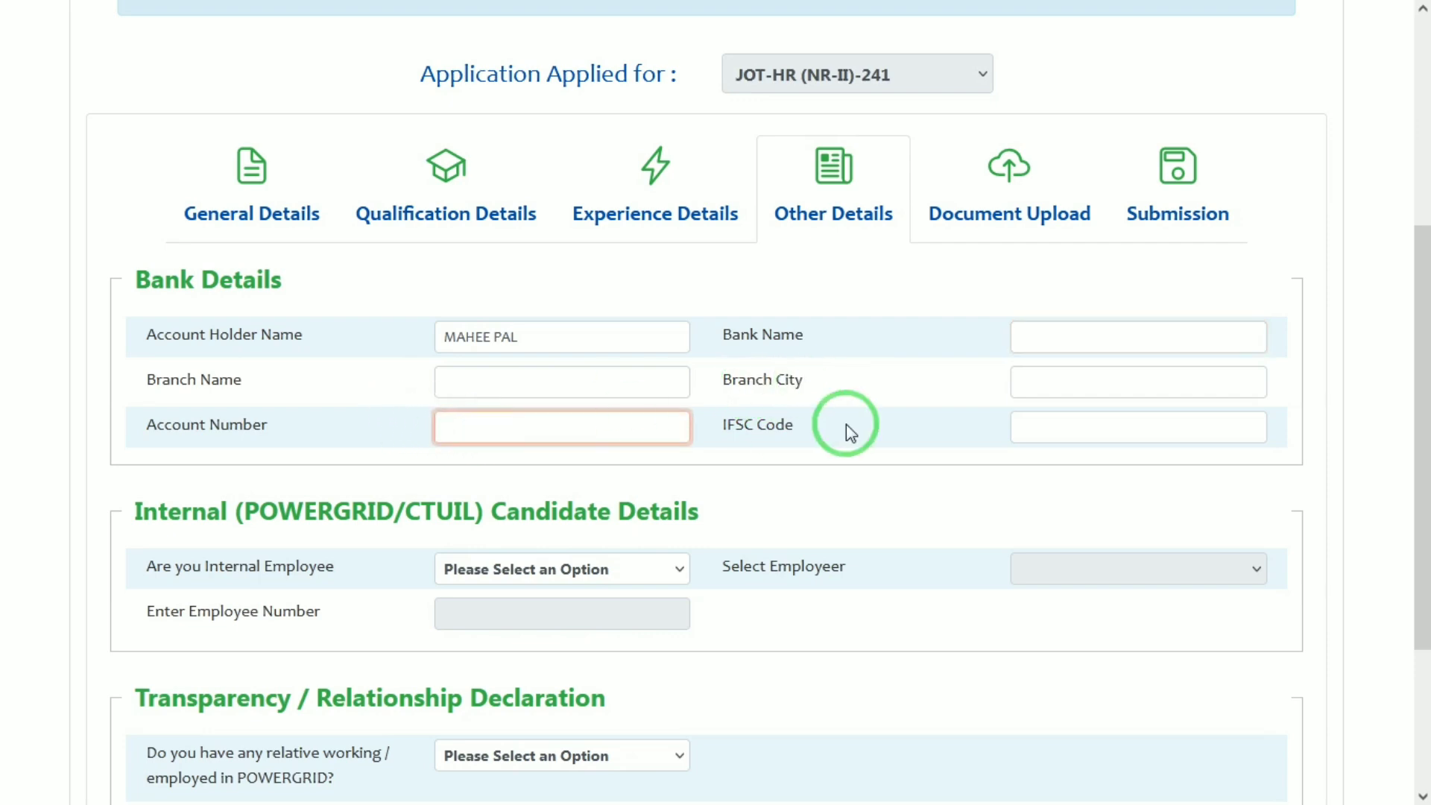
{"action": "left_click", "coordinate": [1051, 421]}
{"action": "left_click_drag", "start_coordinate": [1423, 365], "coordinate": [1422, 520]}
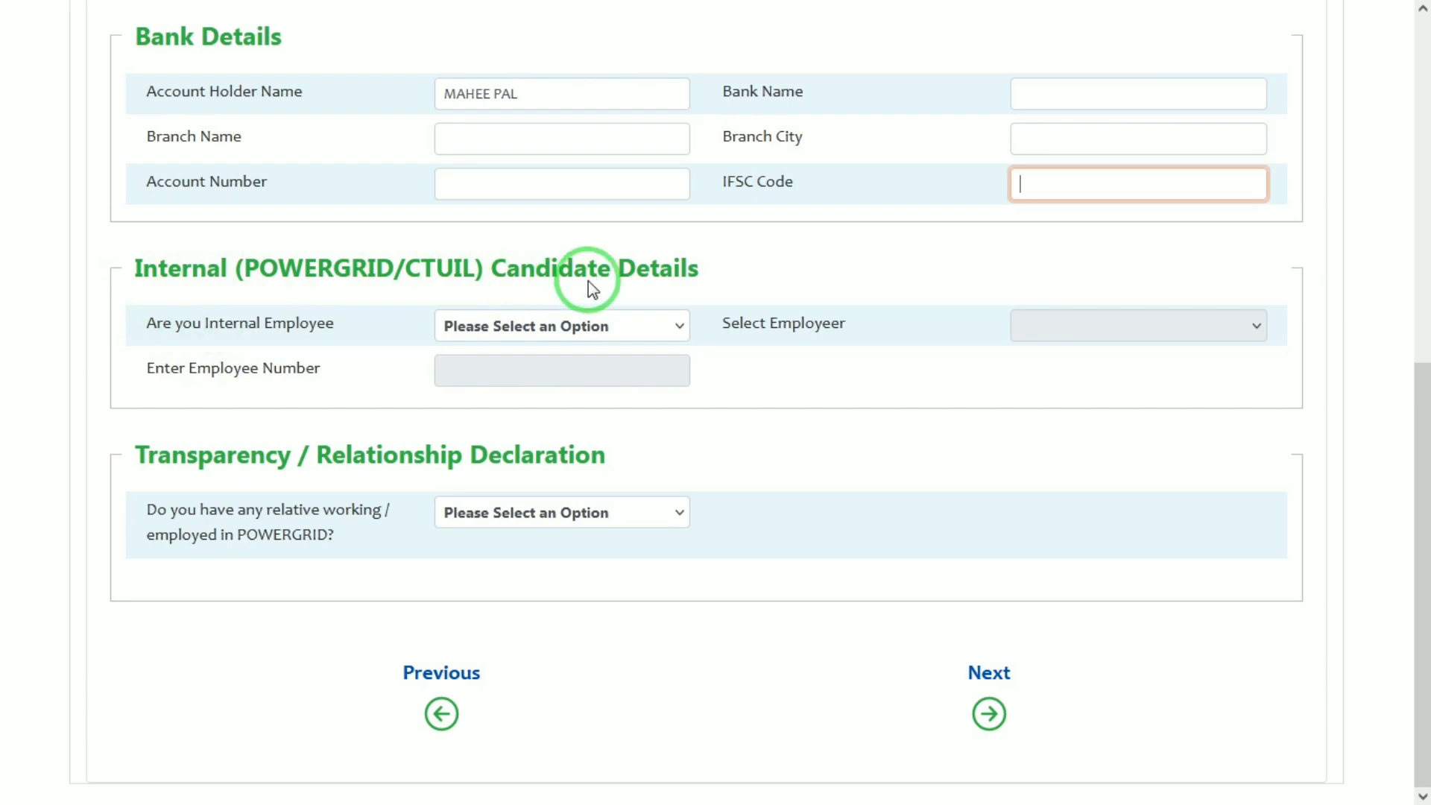
Answer NO to being an internal employee and to having a relative in POWERGRID
{"action": "left_click", "coordinate": [617, 322]}
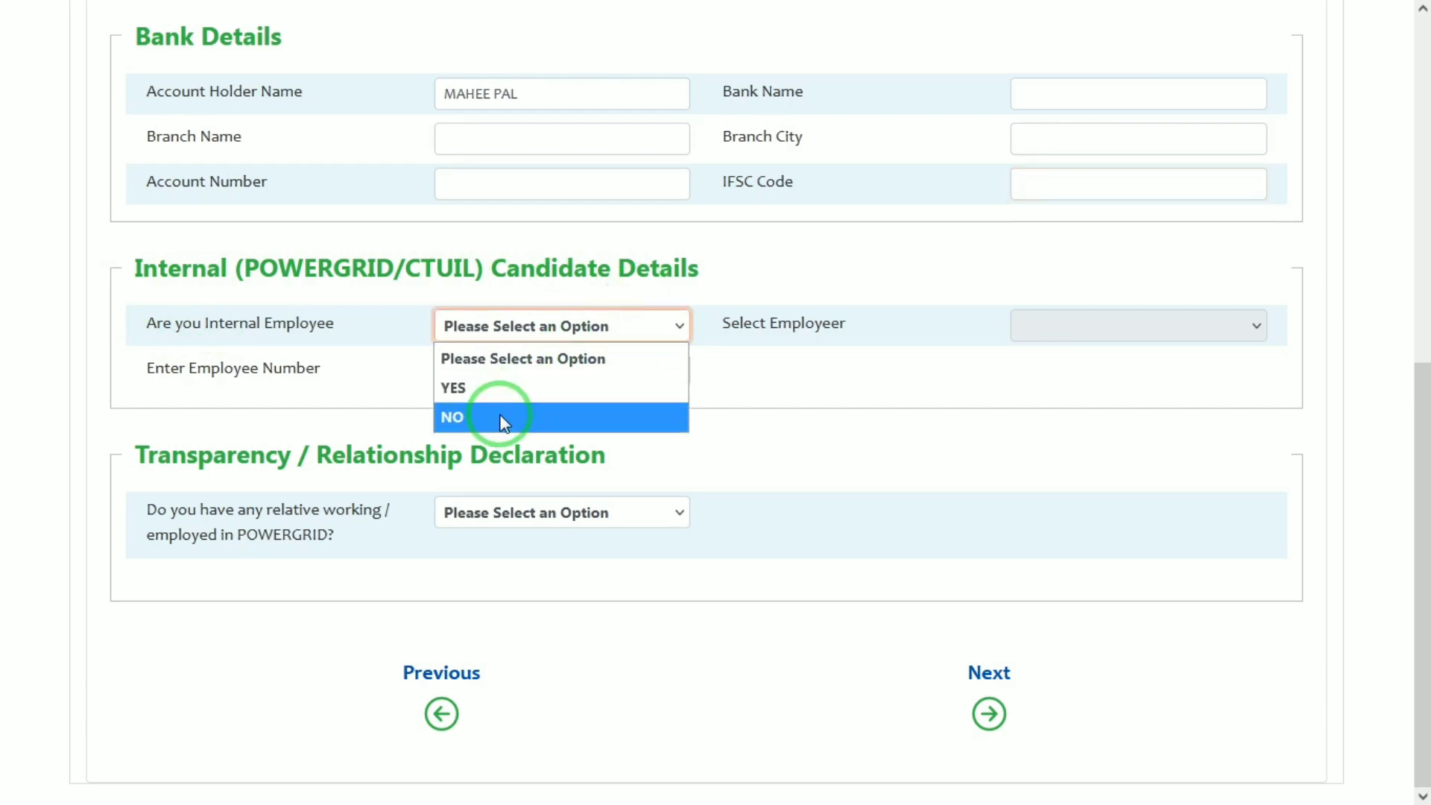
{"action": "left_click", "coordinate": [504, 422]}
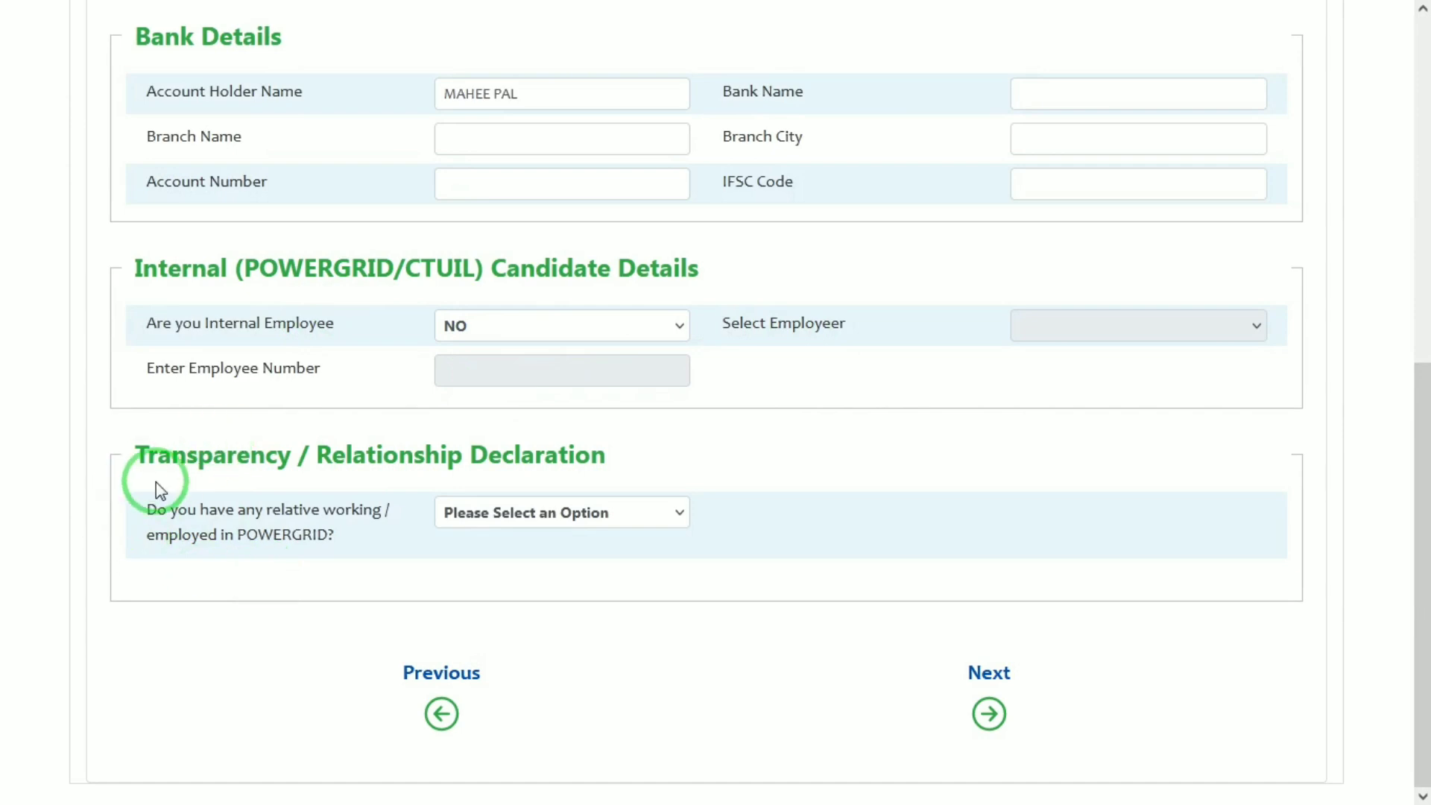
{"action": "left_click", "coordinate": [548, 513]}
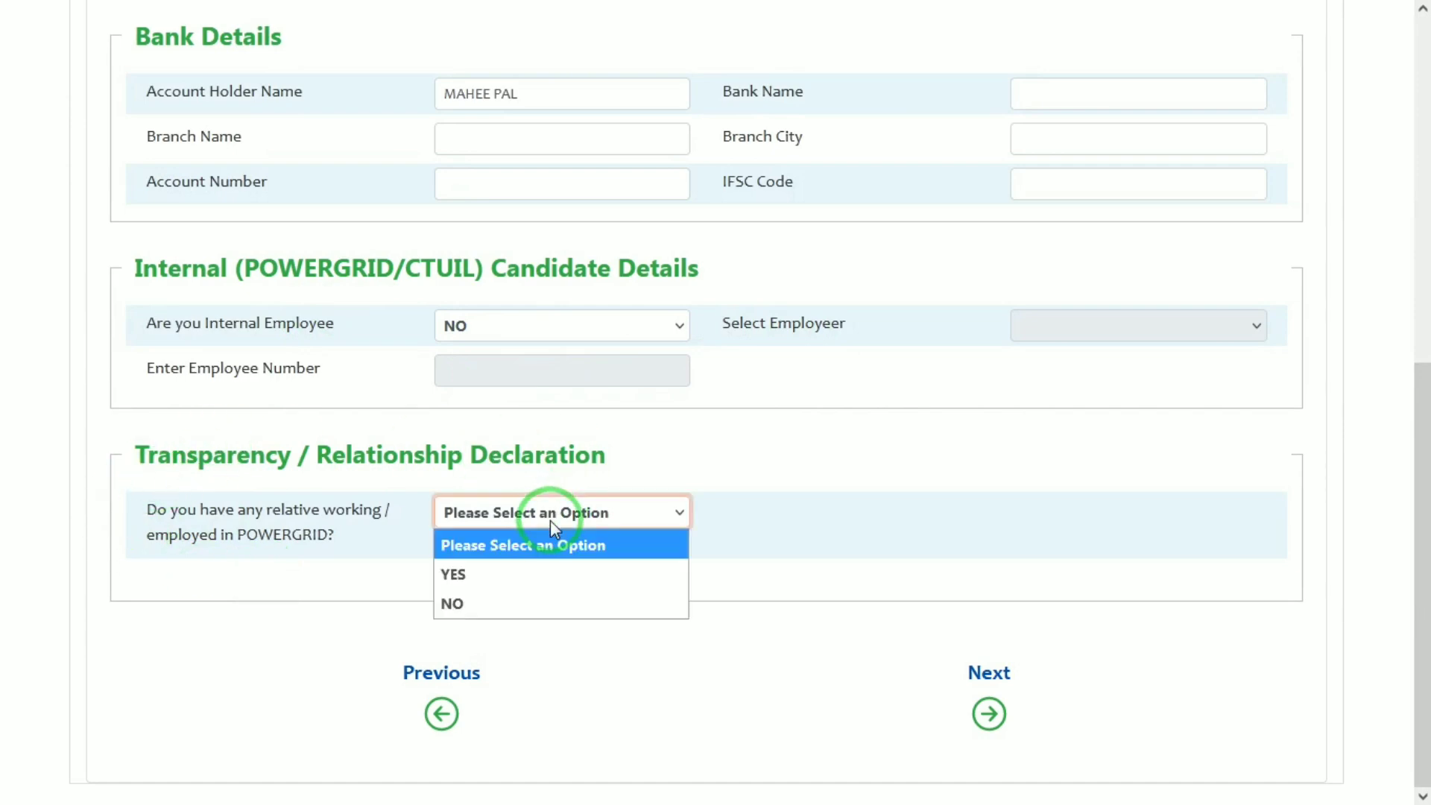
{"action": "left_click", "coordinate": [449, 600]}
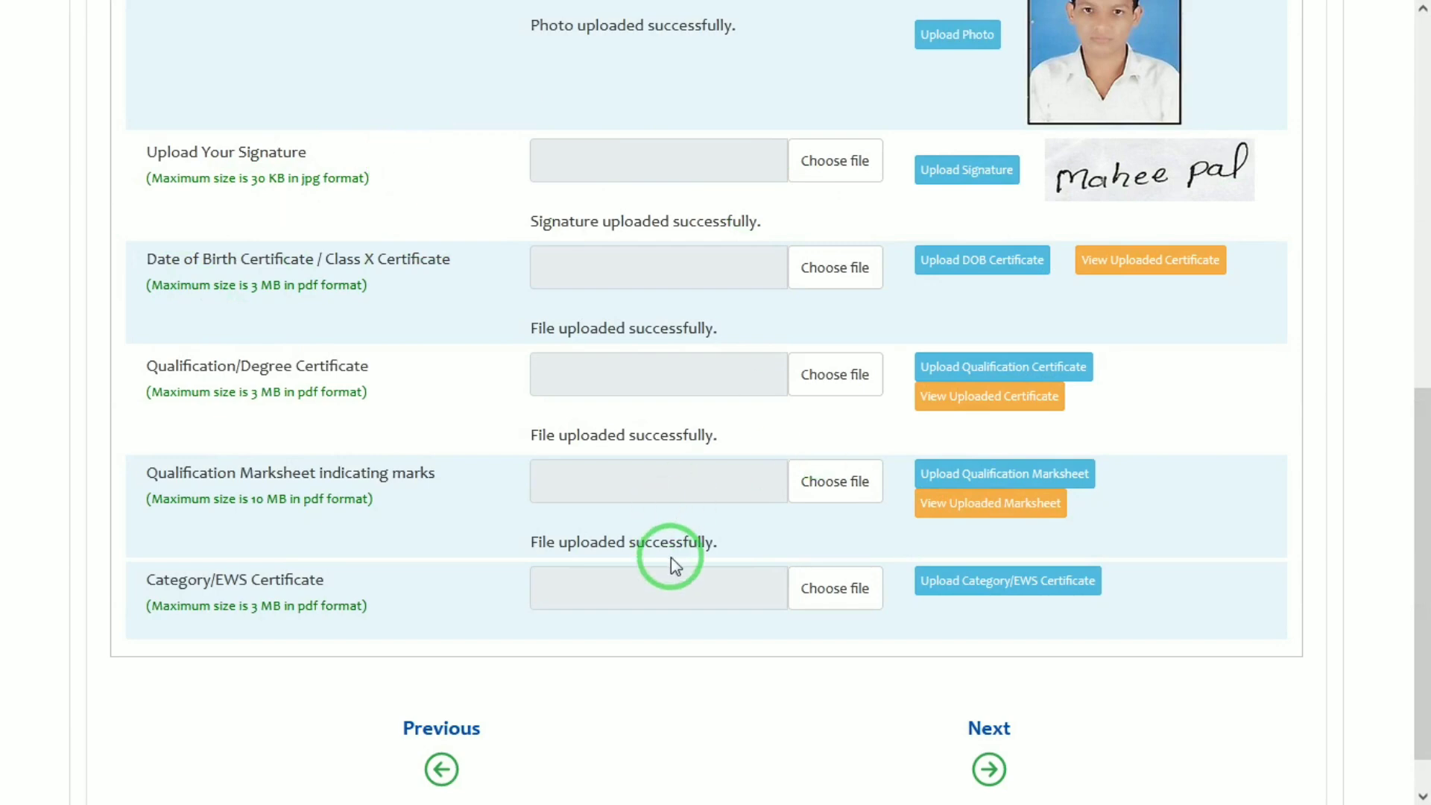
Choose file 10 and upload it as the Category/EWS certificate
{"action": "left_click", "coordinate": [824, 588]}
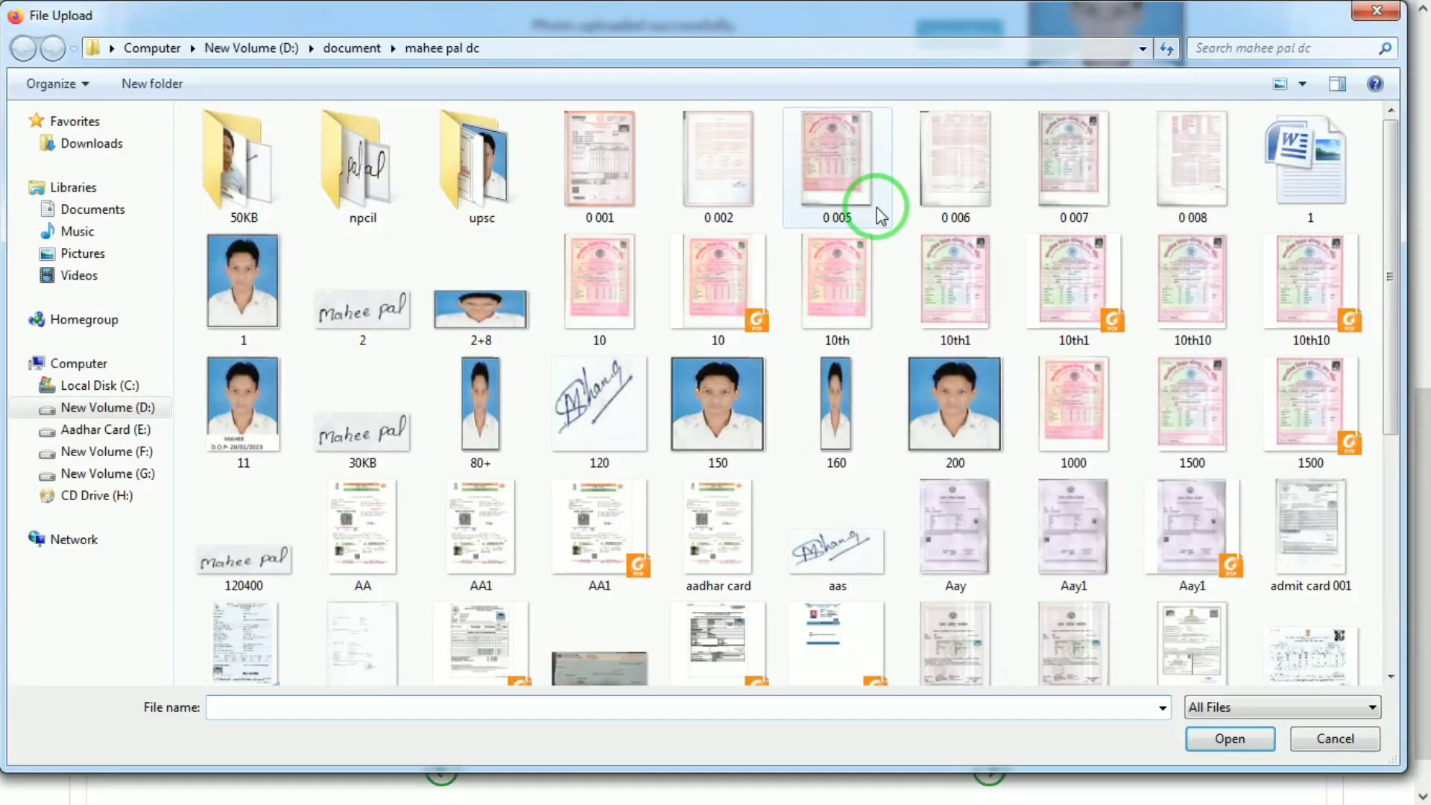
{"action": "double_click", "coordinate": [728, 310]}
{"action": "left_click", "coordinate": [1067, 588]}
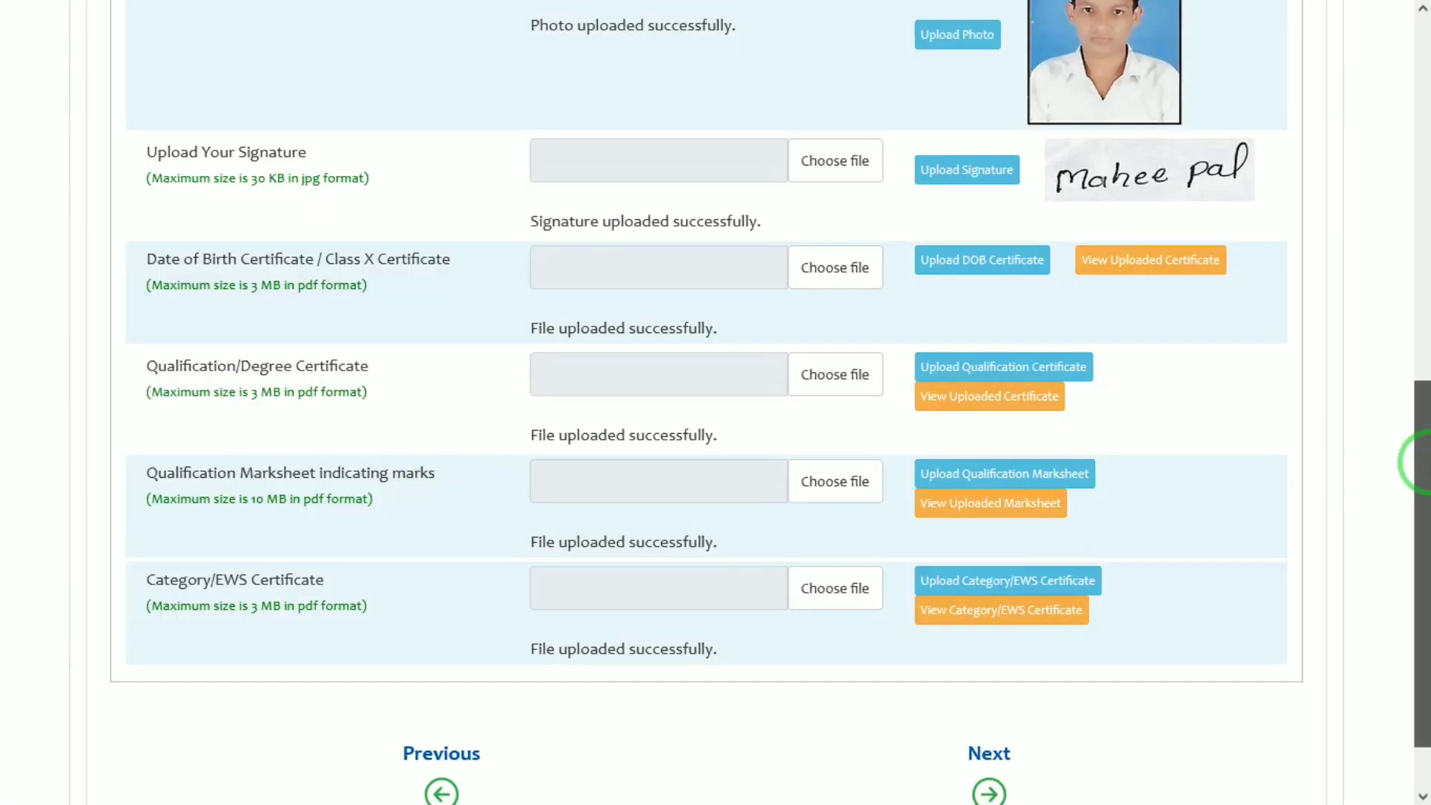
{"action": "left_click_drag", "start_coordinate": [1420, 454], "coordinate": [1422, 514]}
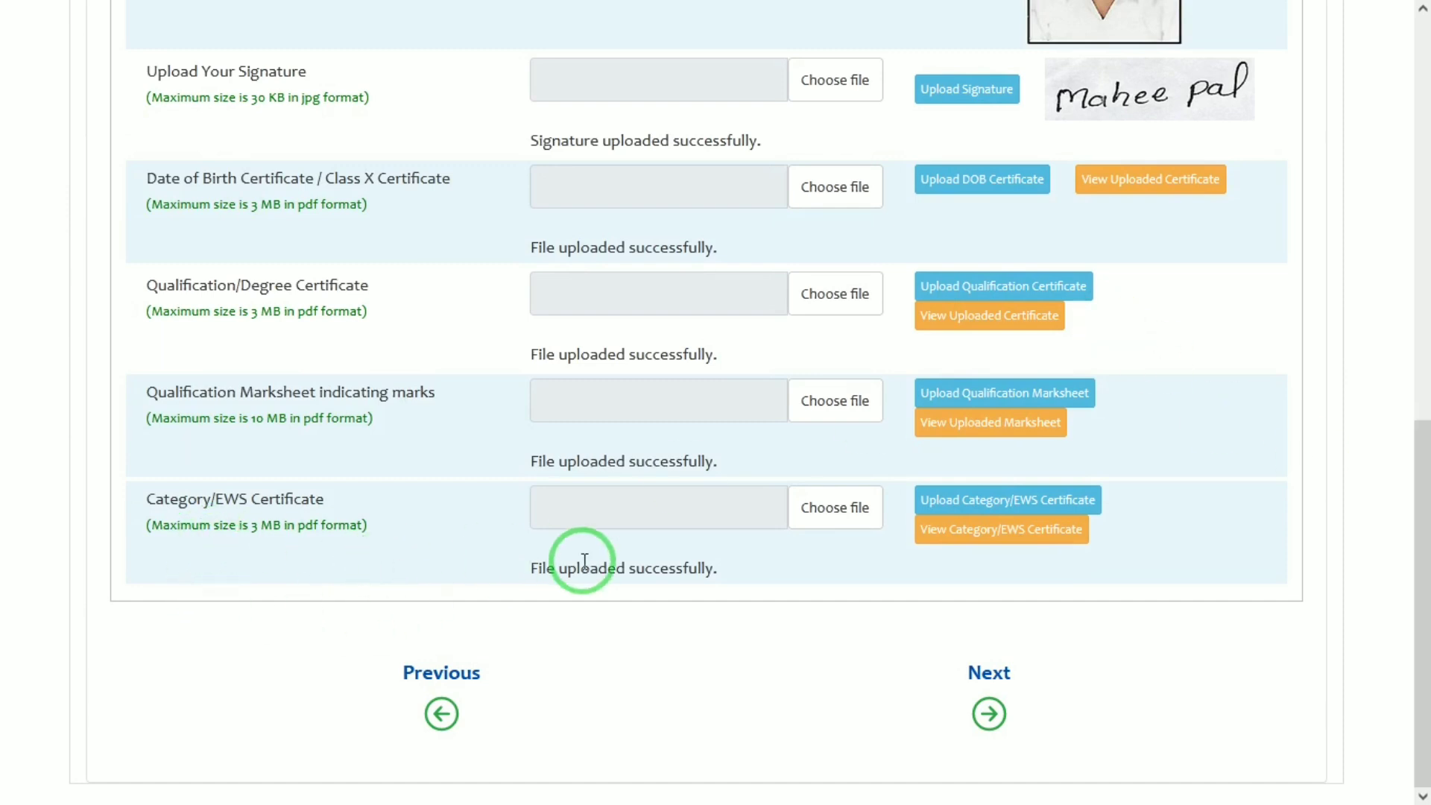
On the Submission step, tick the declaration and preview the application
{"action": "left_click", "coordinate": [989, 713]}
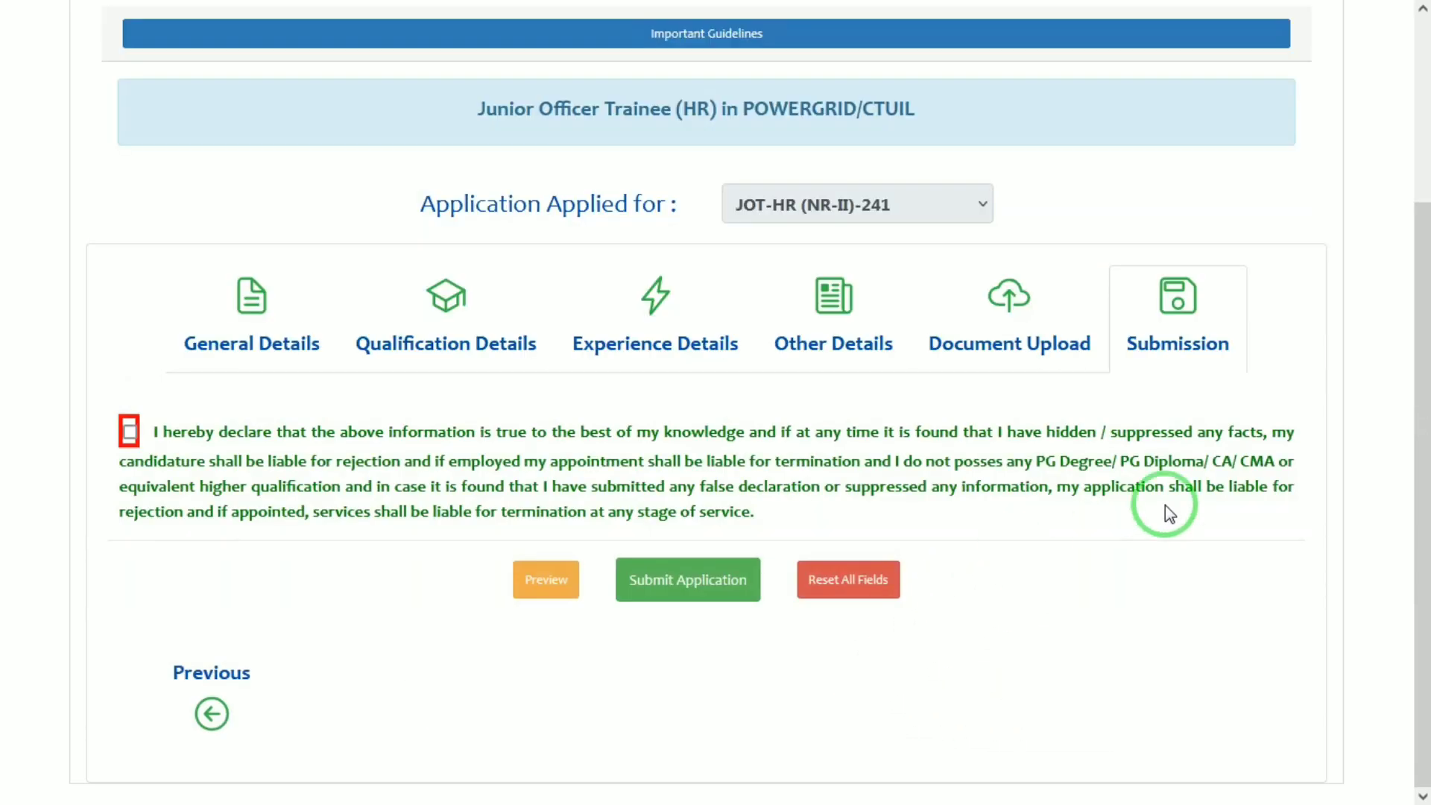
{"action": "left_click", "coordinate": [135, 432]}
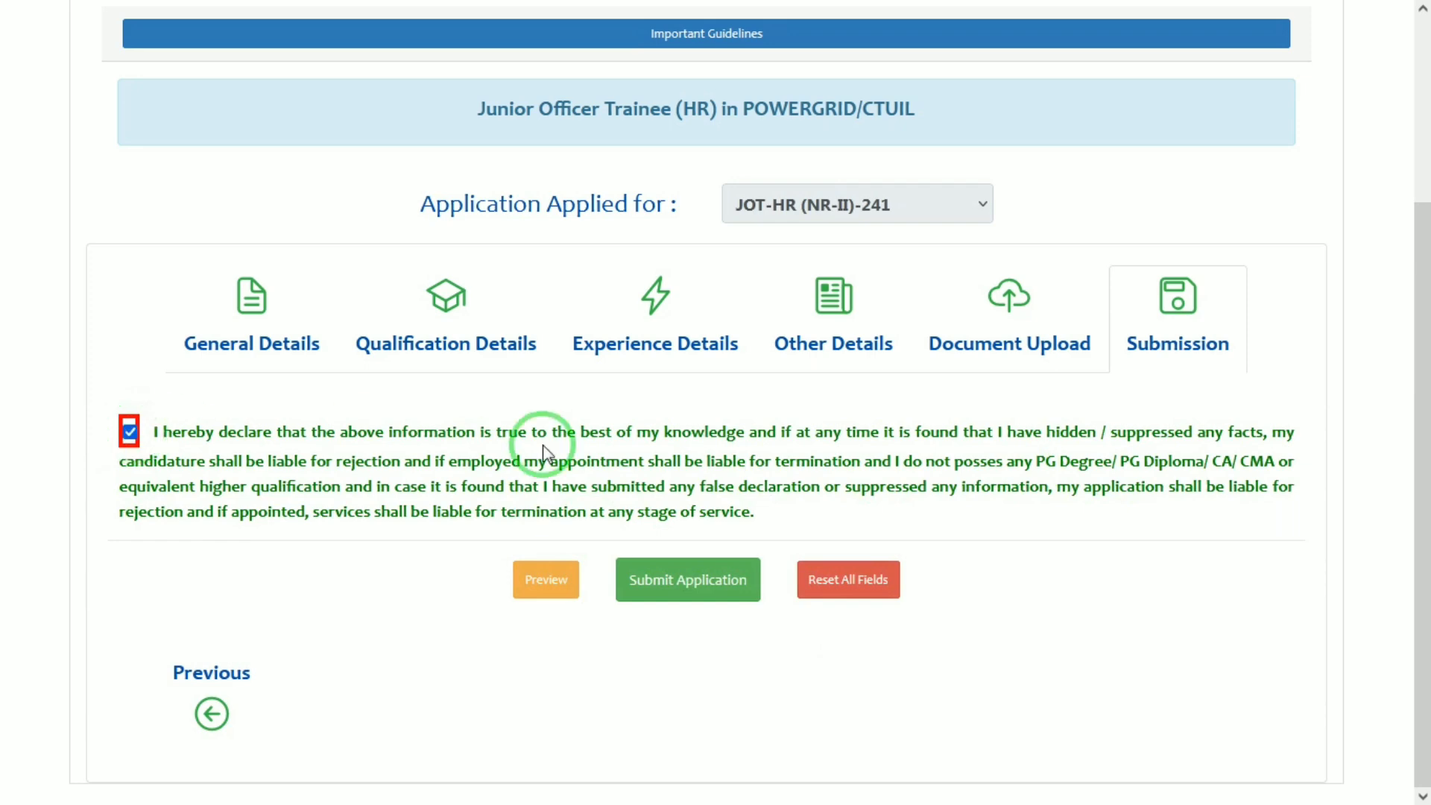
{"action": "left_click", "coordinate": [557, 581]}
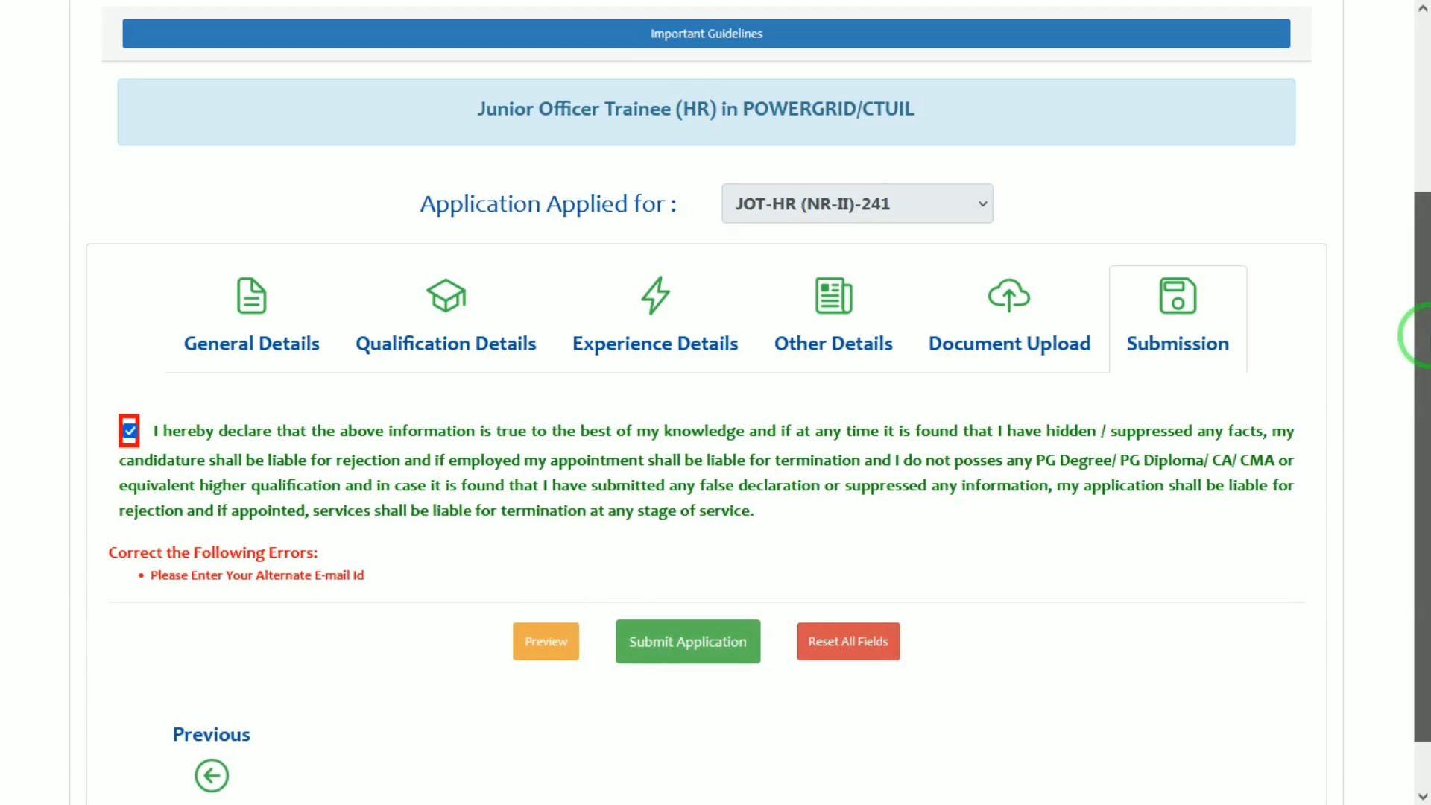
Submit the application, then return to General Details after the missing alternate e-mail error
{"action": "left_click_drag", "start_coordinate": [1421, 333], "coordinate": [1419, 387]}
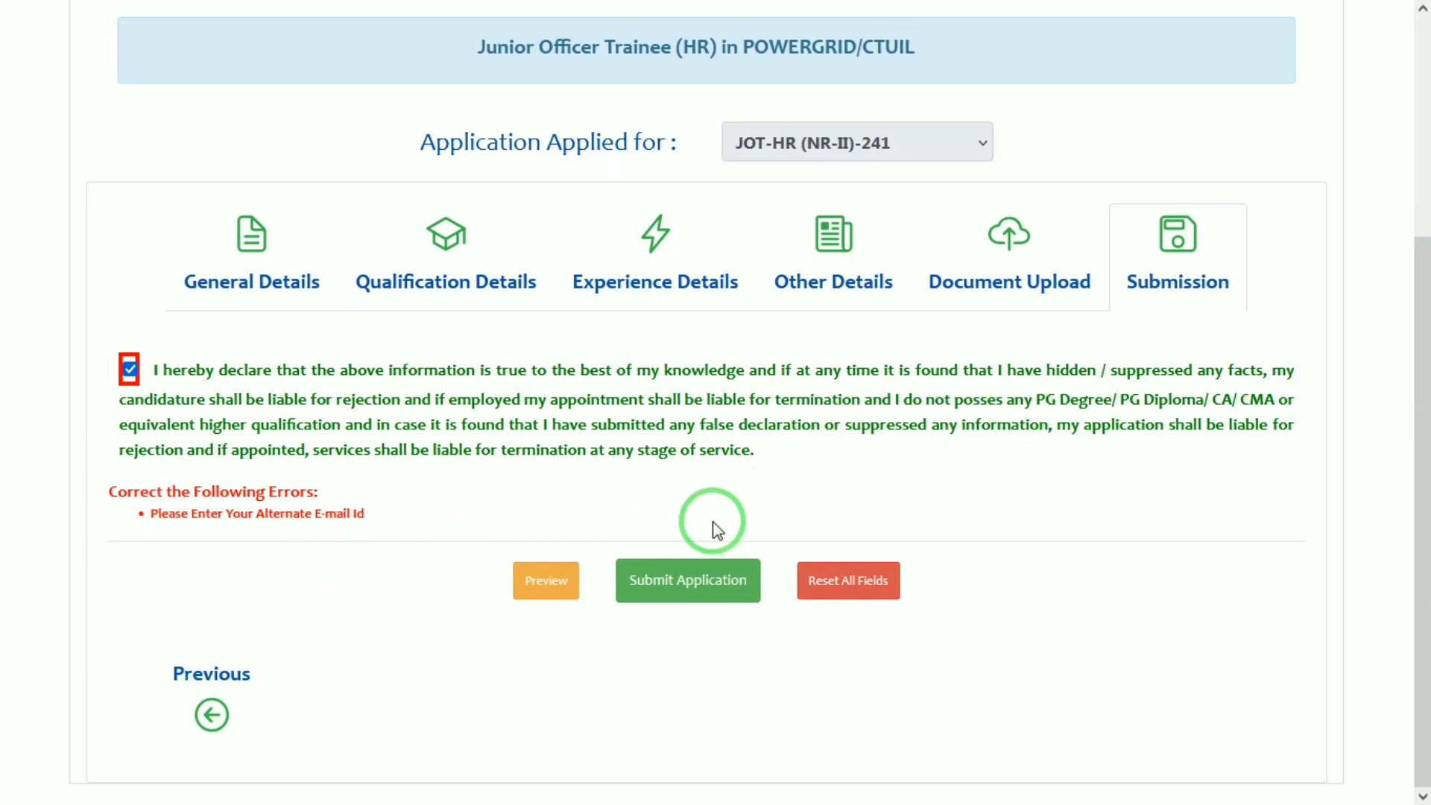
{"action": "left_click", "coordinate": [682, 589]}
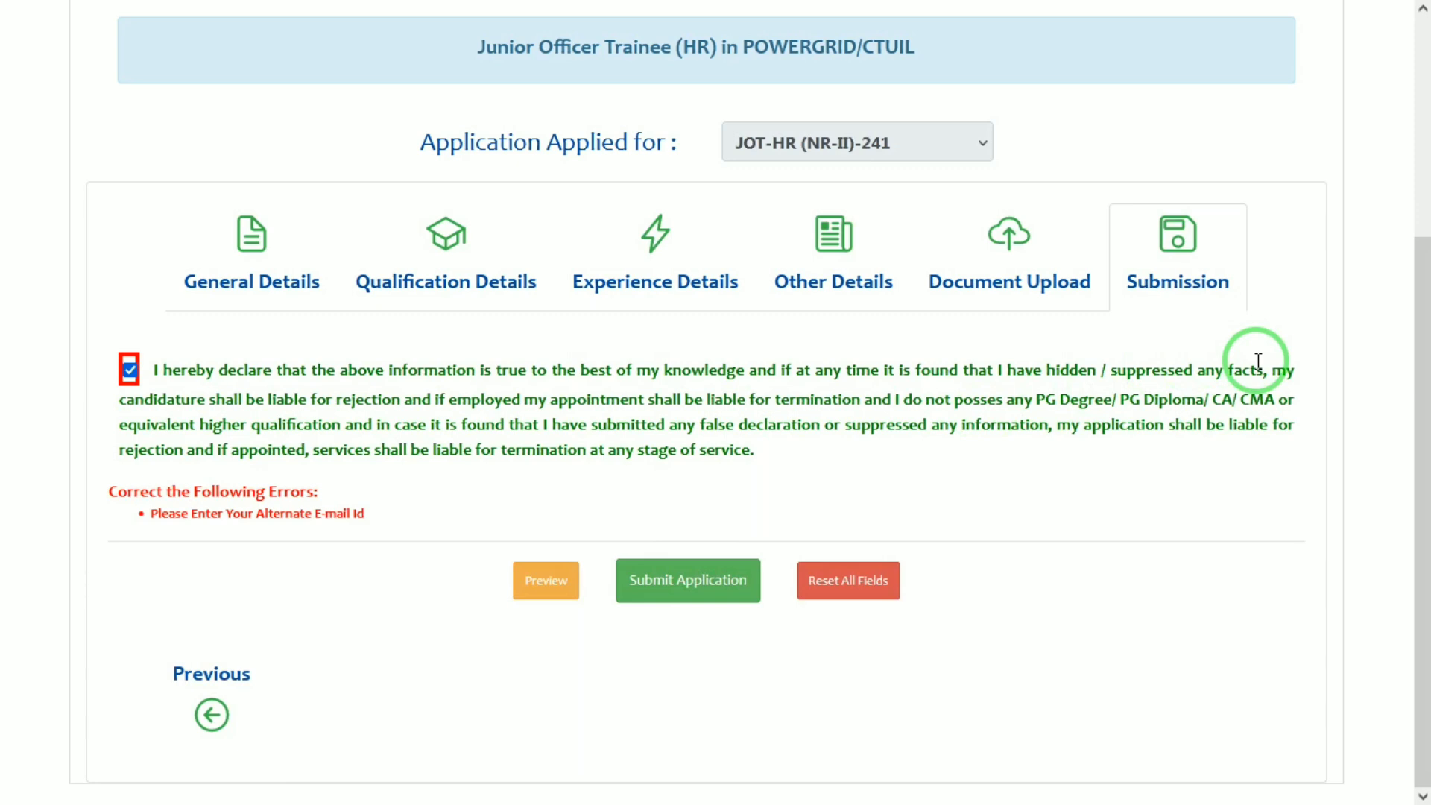
{"action": "left_click", "coordinate": [251, 266]}
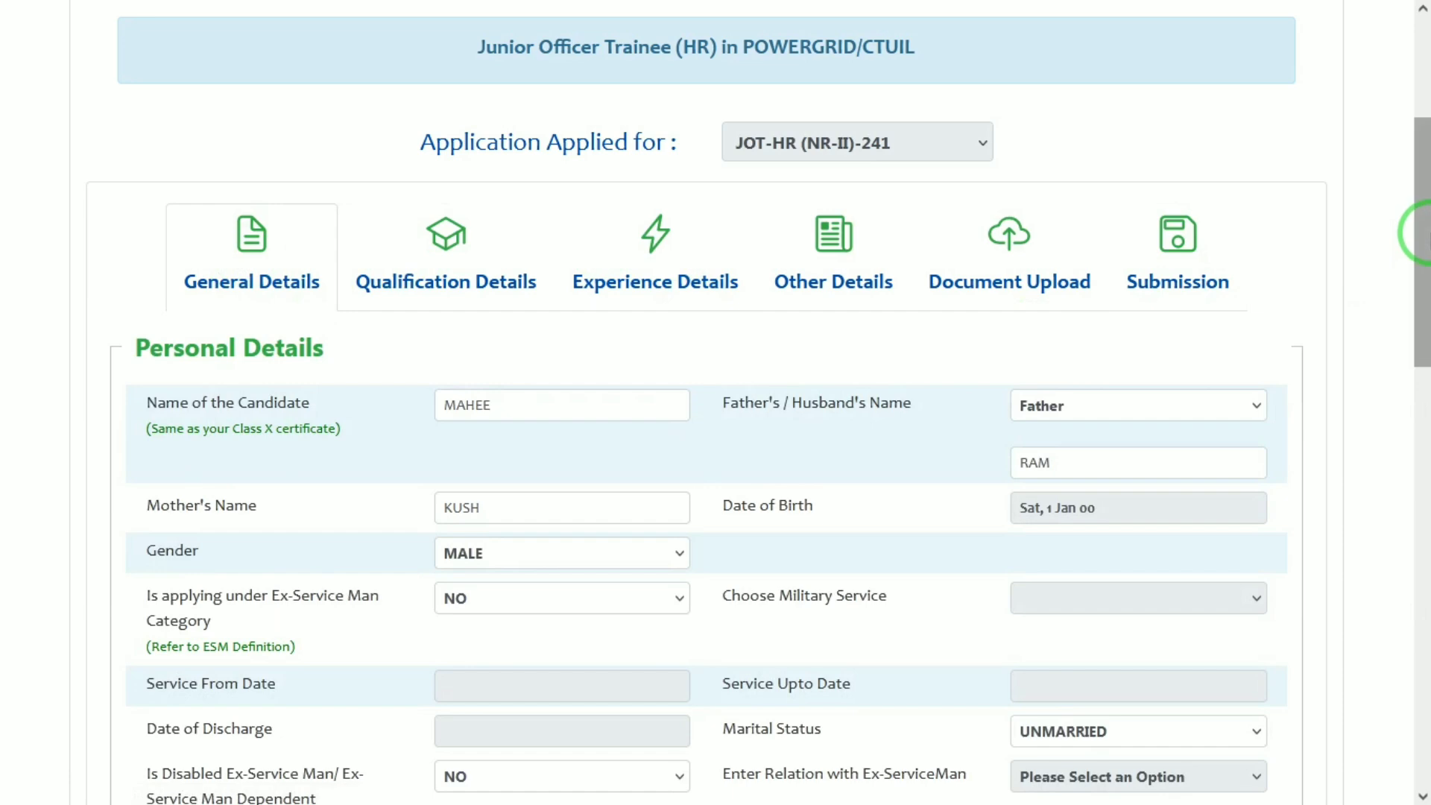
Enter the applicant's alternate e-mail address in Contact Details, then go back to the Submission tab
{"action": "left_click_drag", "start_coordinate": [1419, 223], "coordinate": [850, 658]}
{"action": "left_click", "coordinate": [586, 501]}
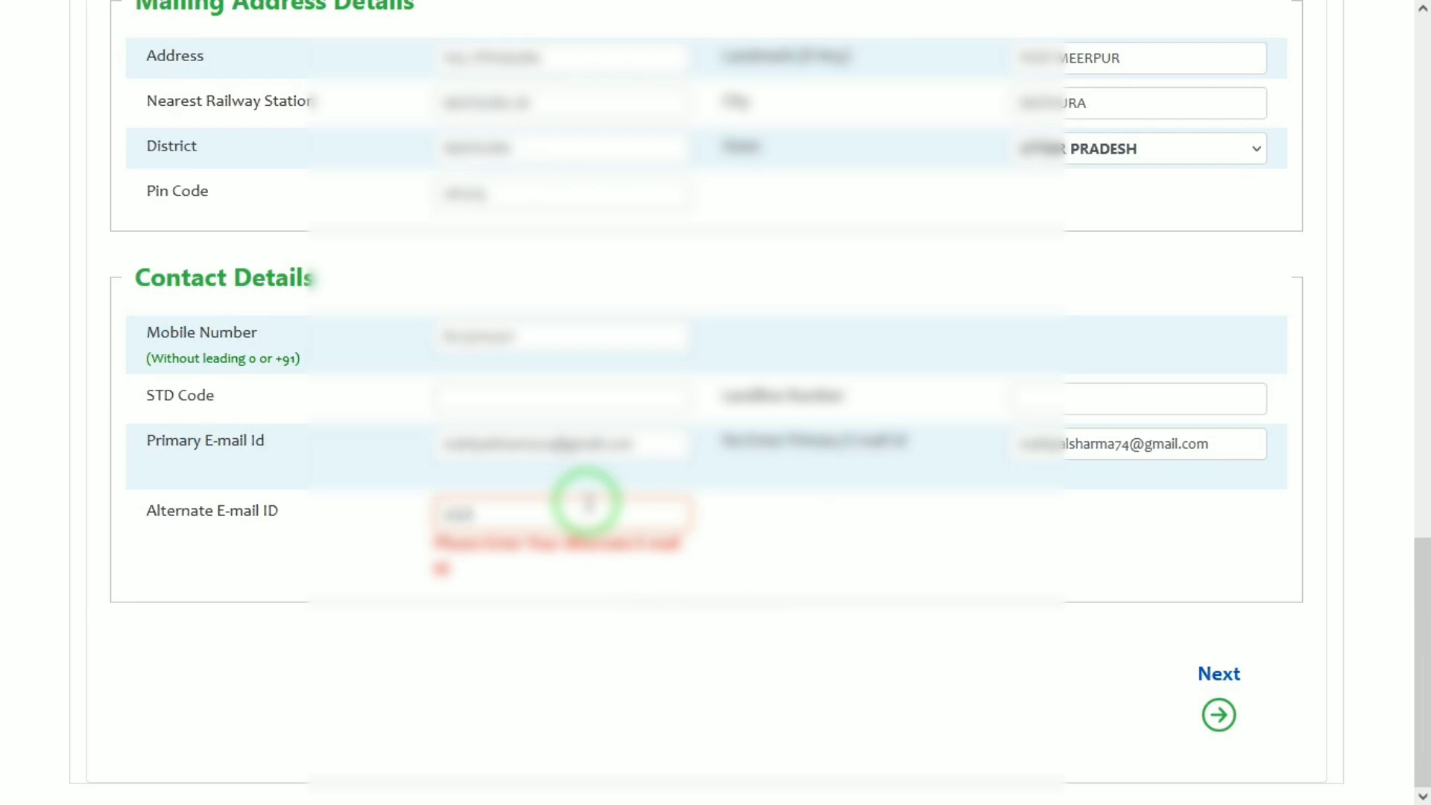
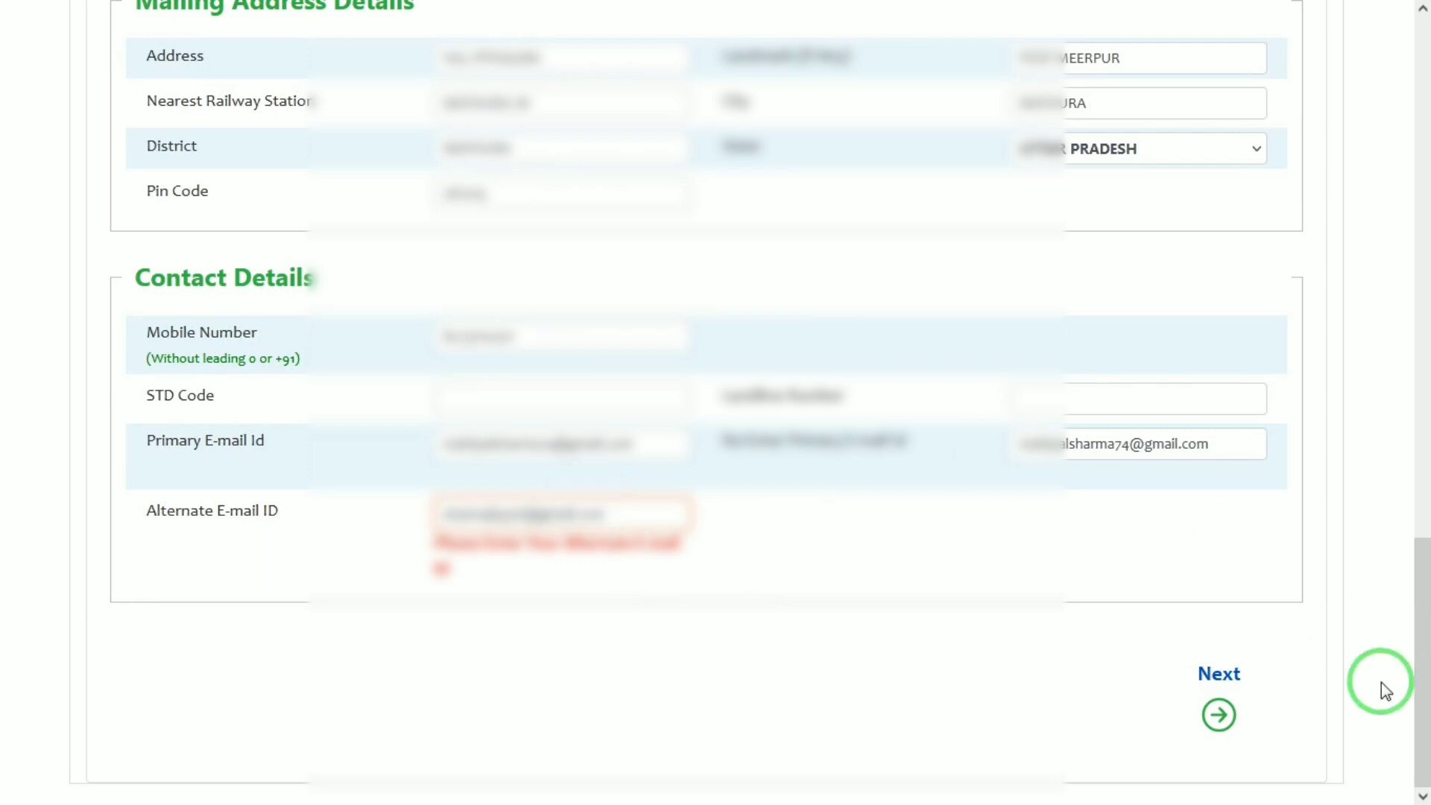
{"action": "left_click", "coordinate": [1219, 723]}
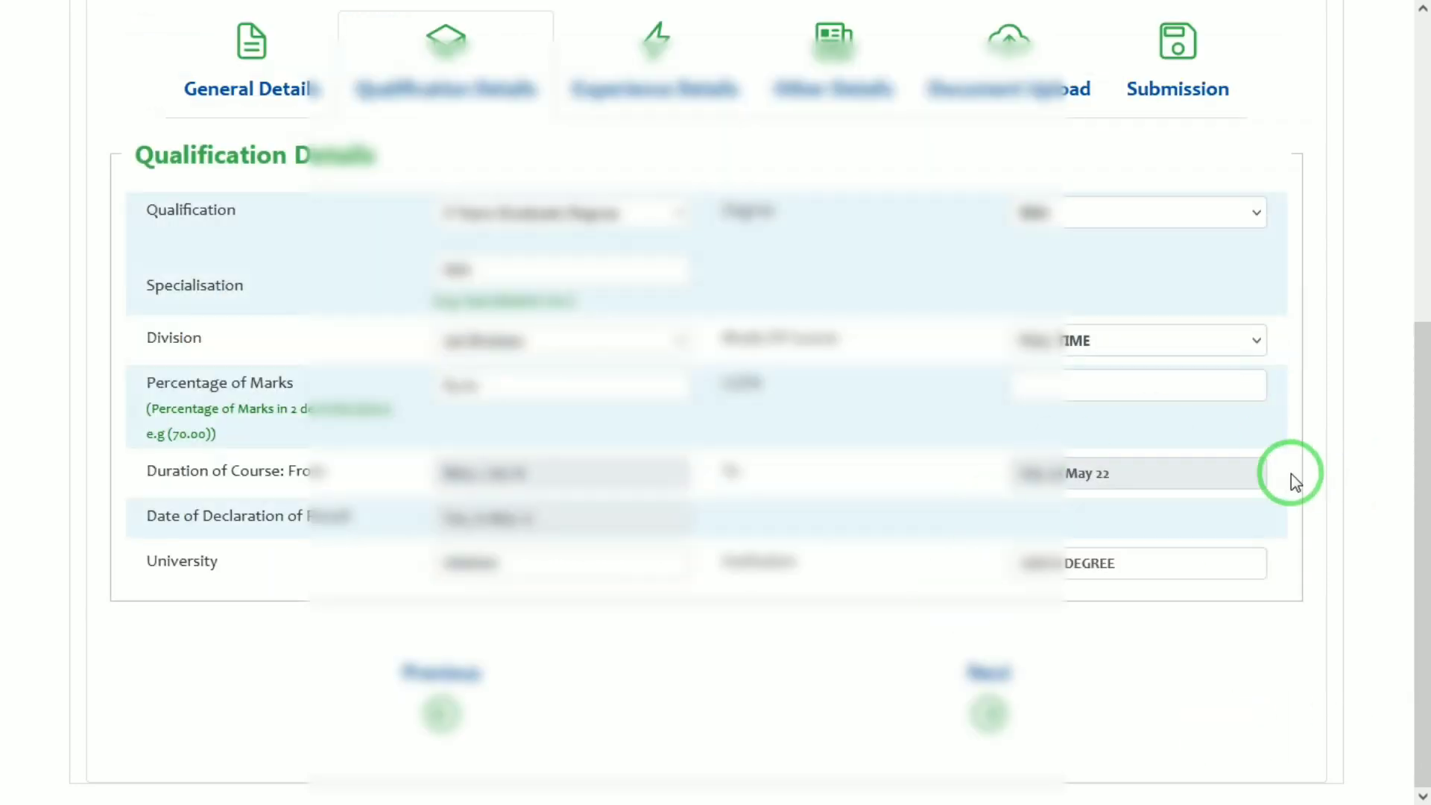
{"action": "left_click", "coordinate": [1175, 93]}
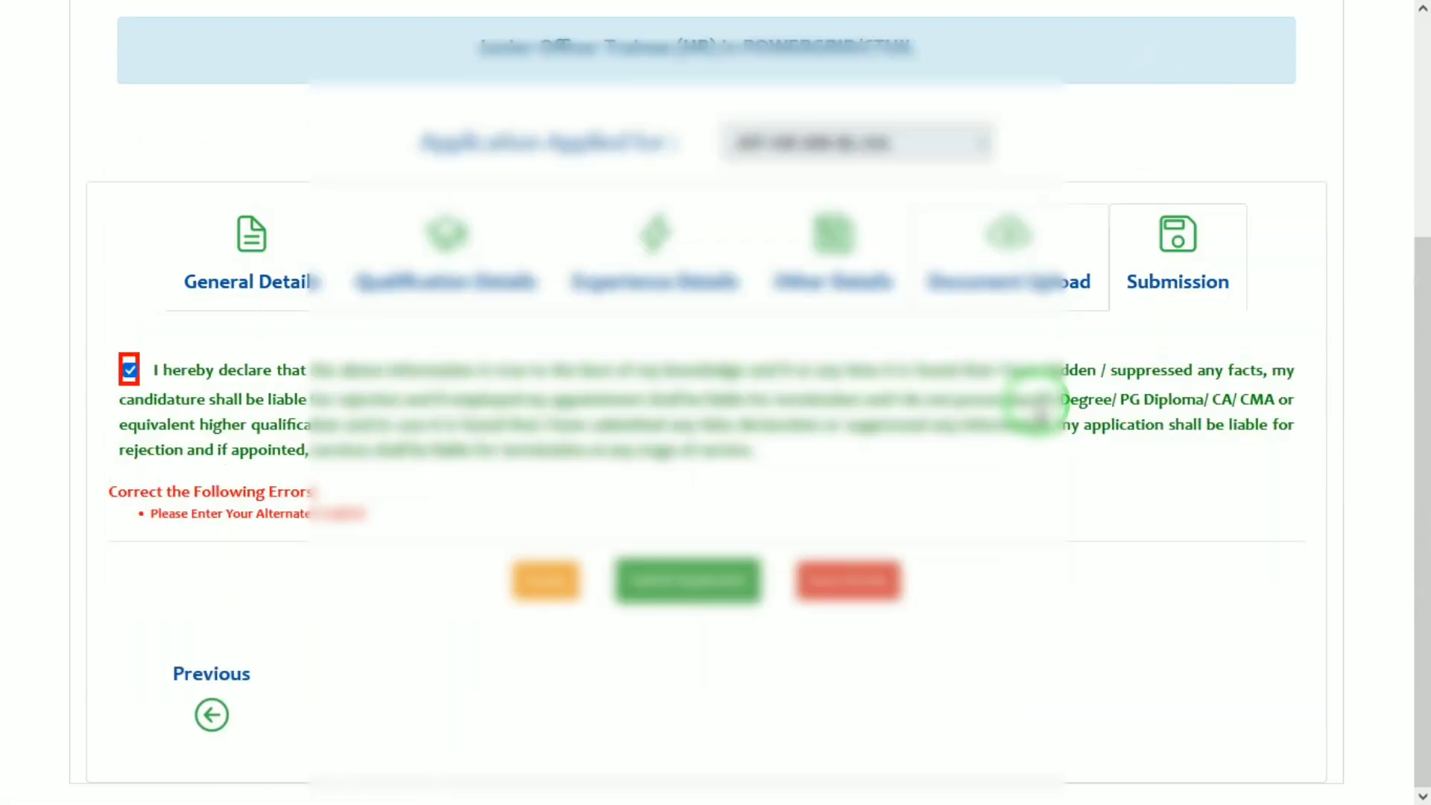